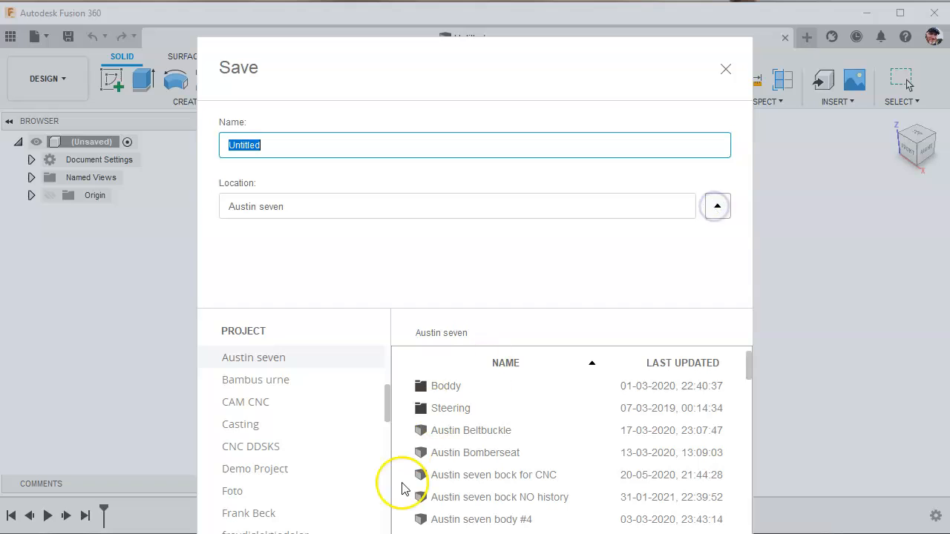
# Save the design as "Hængsel" in the Opgaver 1år folder of the Undervisning Fusion project.
pyautogui.scroll(5, 271, 401)
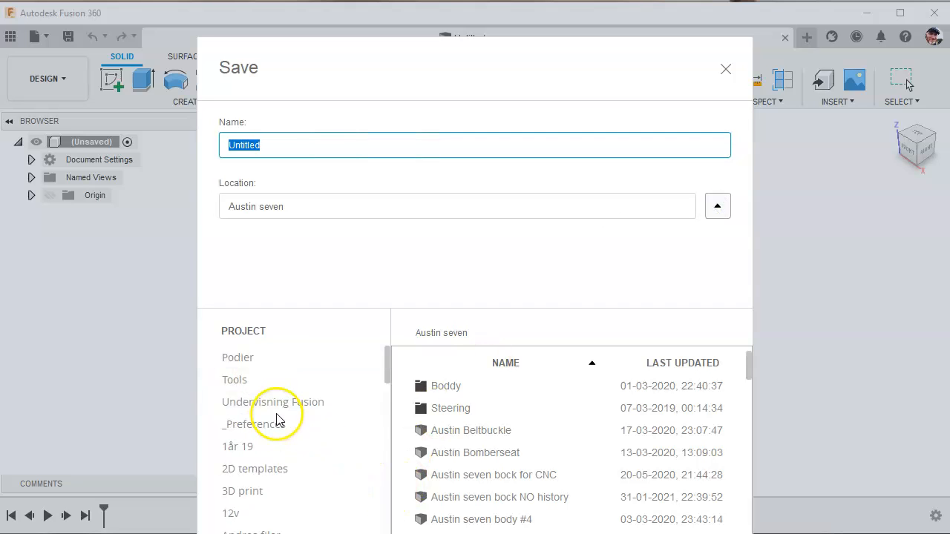
pyautogui.click(268, 402)
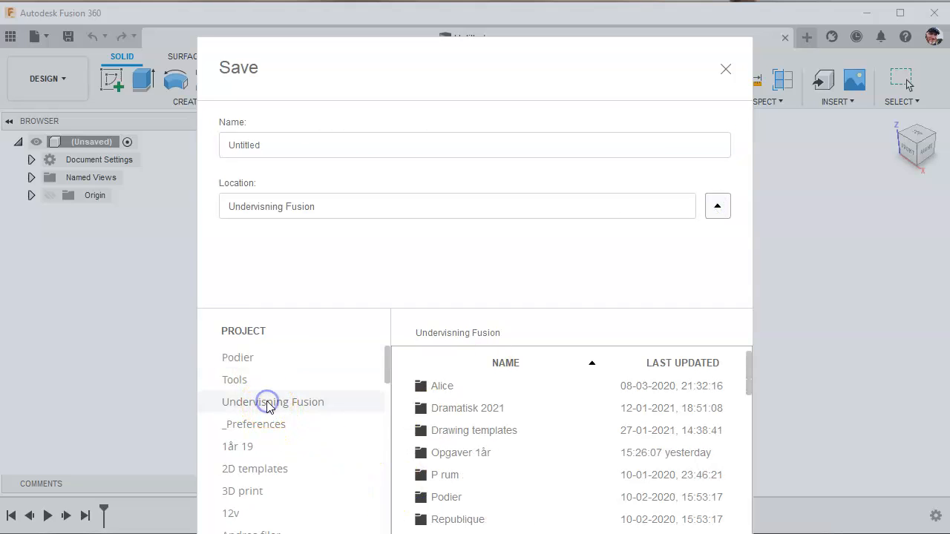
pyautogui.doubleClick(461, 453)
pyautogui.click(277, 143)
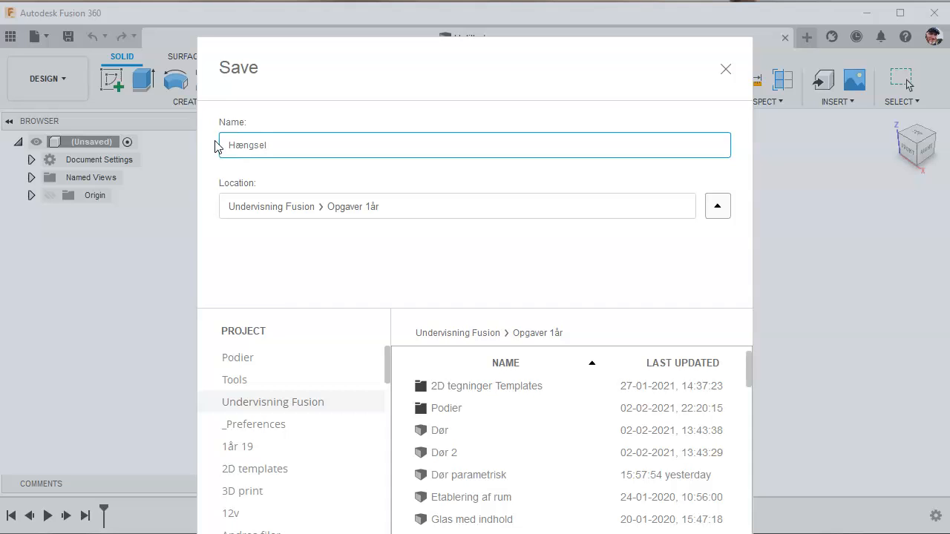
pyautogui.press('Return')
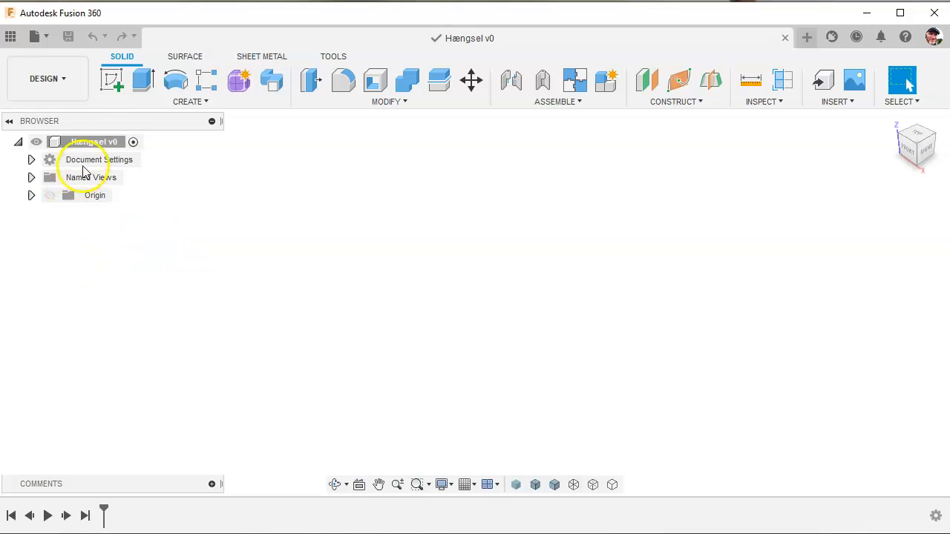
pyautogui.rightClick(96, 145)
pyautogui.click(162, 155)
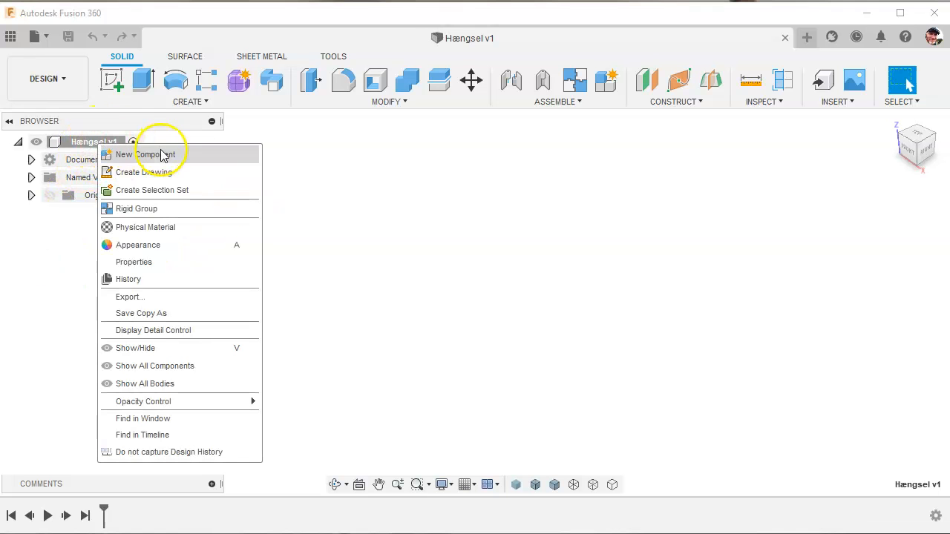
pyautogui.click(330, 159)
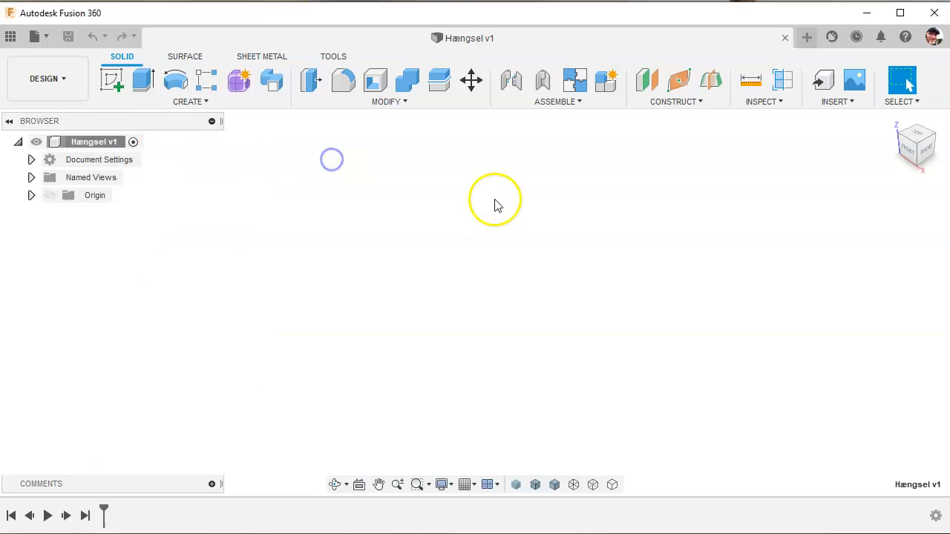
# Create an internal standard component named "led 1" and make it active.
pyautogui.click(607, 88)
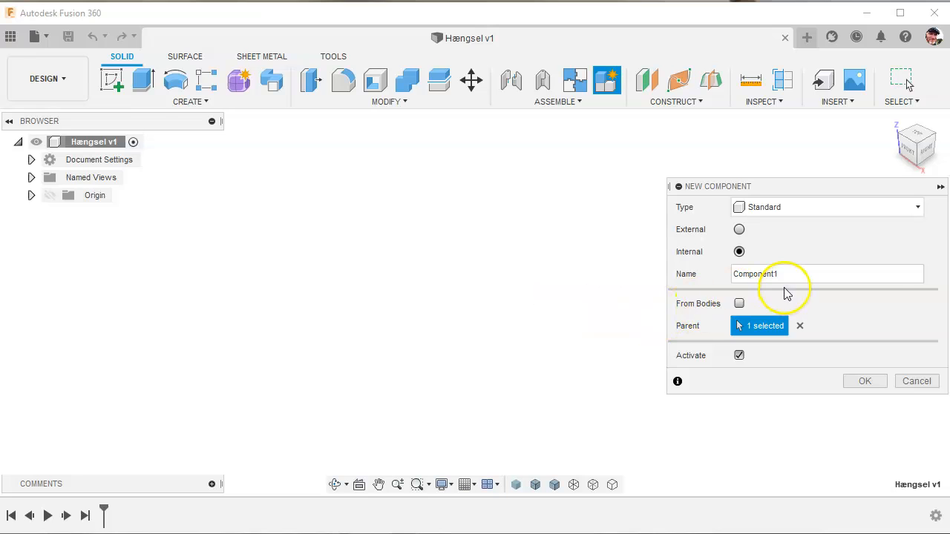
pyautogui.click(785, 274)
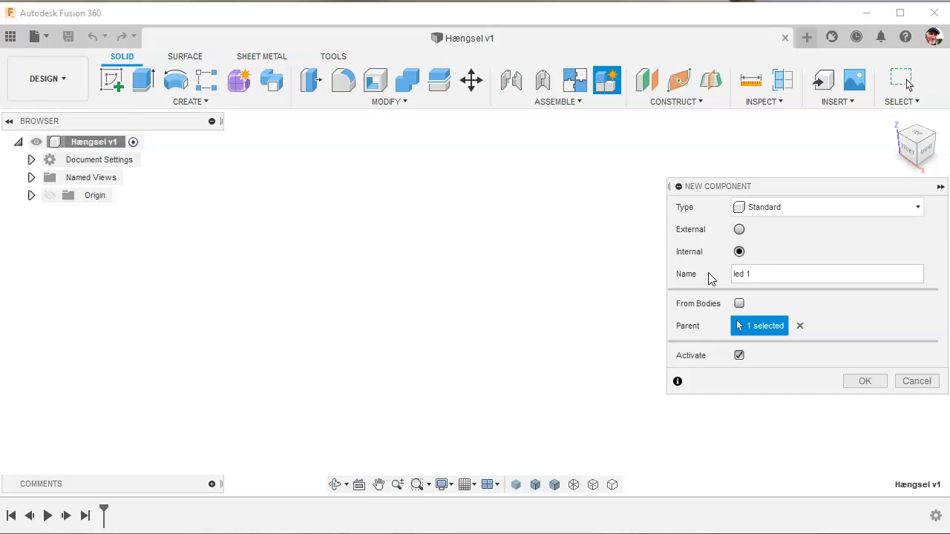
pyautogui.press('Return')
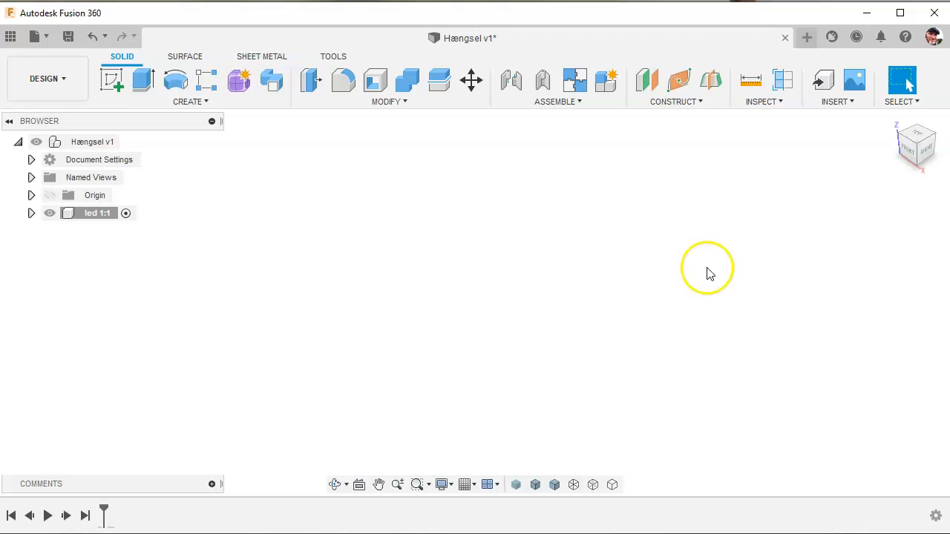
# Start a sketch on the front plane and draw a circle about 16 mm in diameter centred on the origin.
pyautogui.click(112, 78)
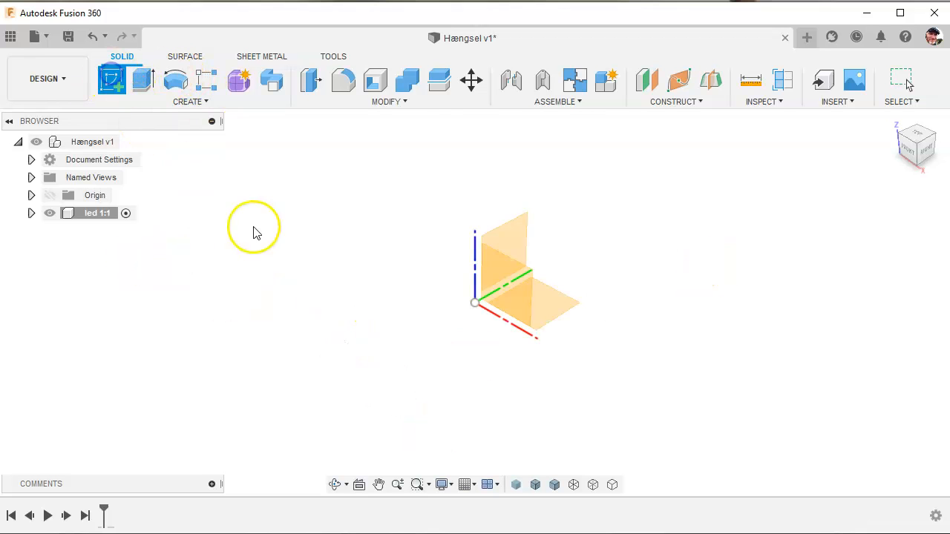
pyautogui.click(508, 295)
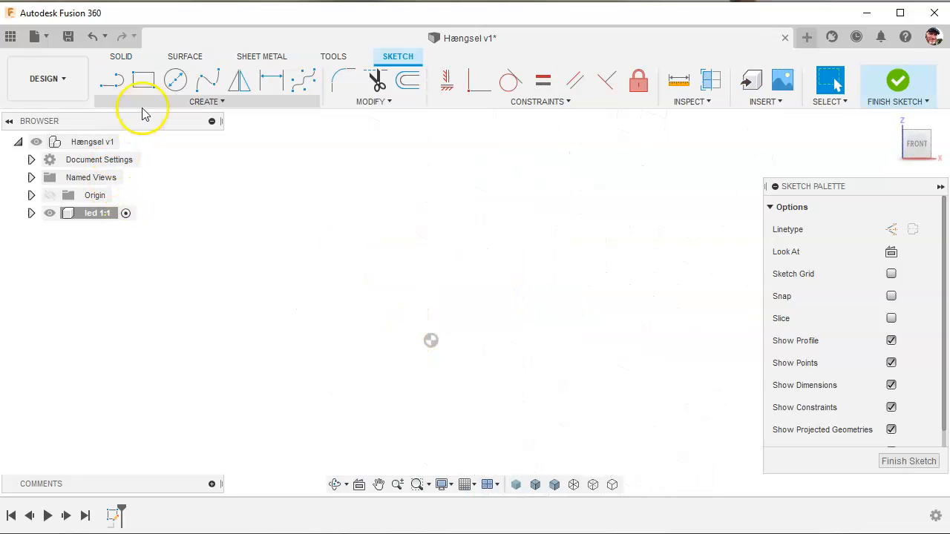
pyautogui.click(175, 79)
pyautogui.click(454, 297)
pyautogui.click(479, 278)
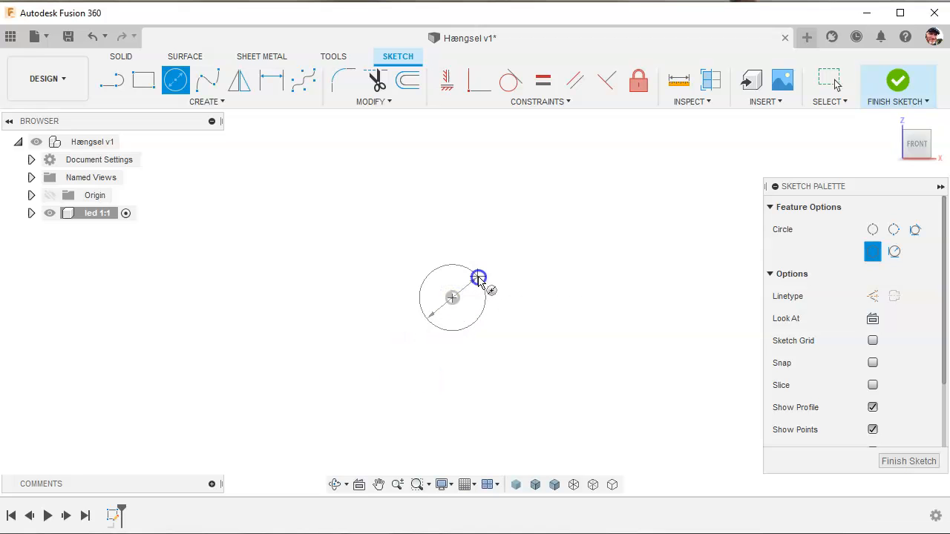
# Dimension the circle's diameter as 12 mm.
pyautogui.click(272, 79)
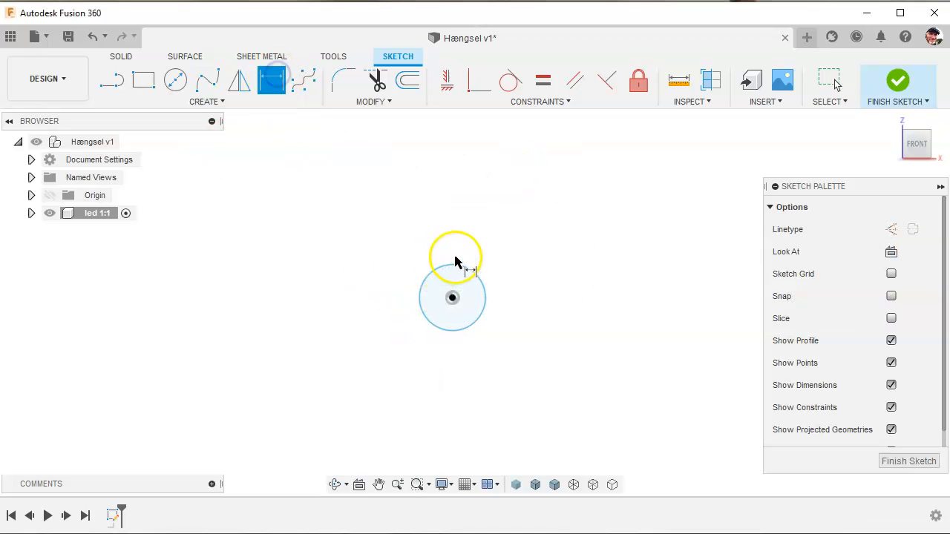
pyautogui.click(458, 267)
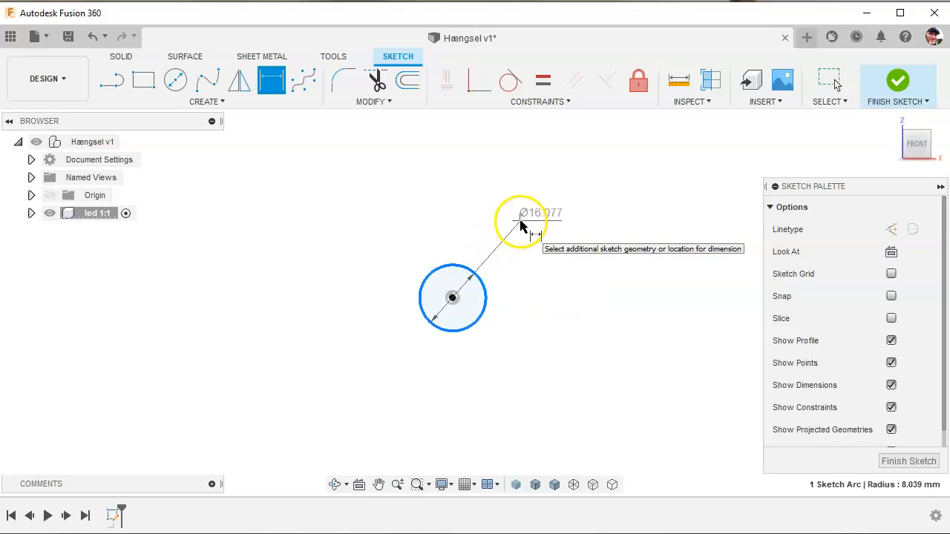
pyautogui.click(523, 223)
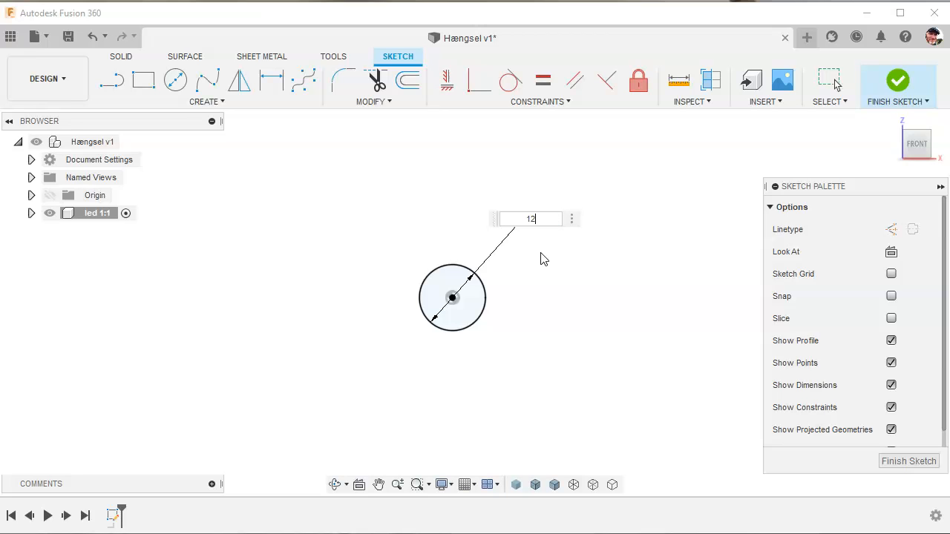
pyautogui.press('Return')
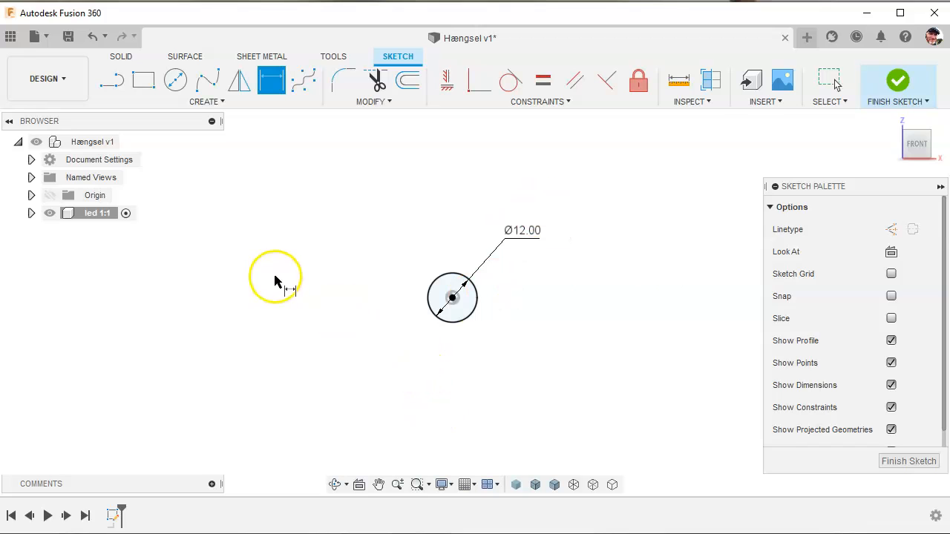
# Draw a long, flat rectangle about 4.4 mm high, extending left from the lowest point of the circle.
pyautogui.click(144, 83)
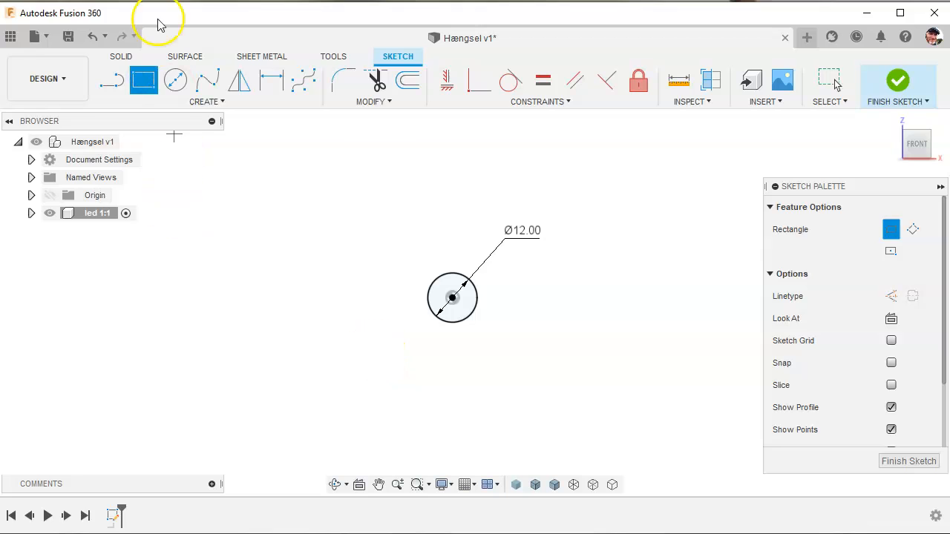
pyautogui.scroll(2, 449, 330)
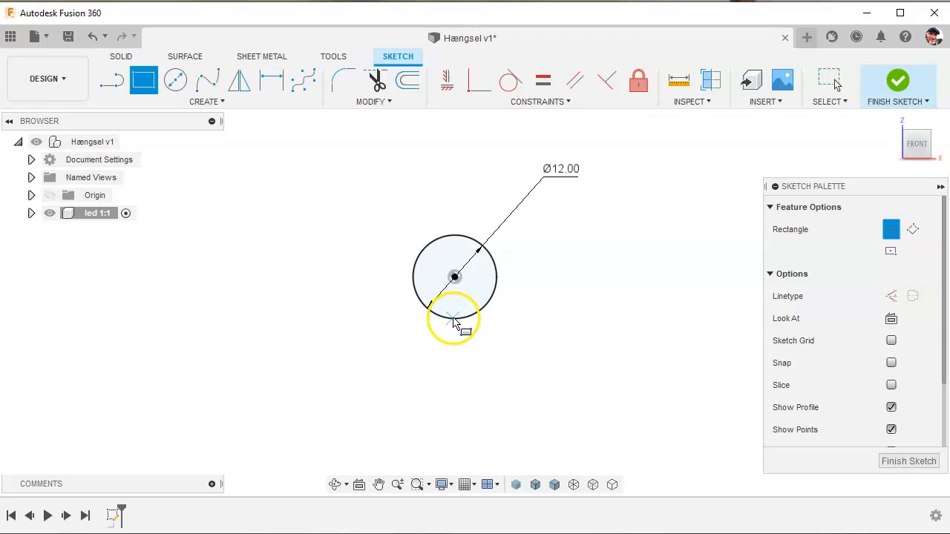
pyautogui.click(453, 319)
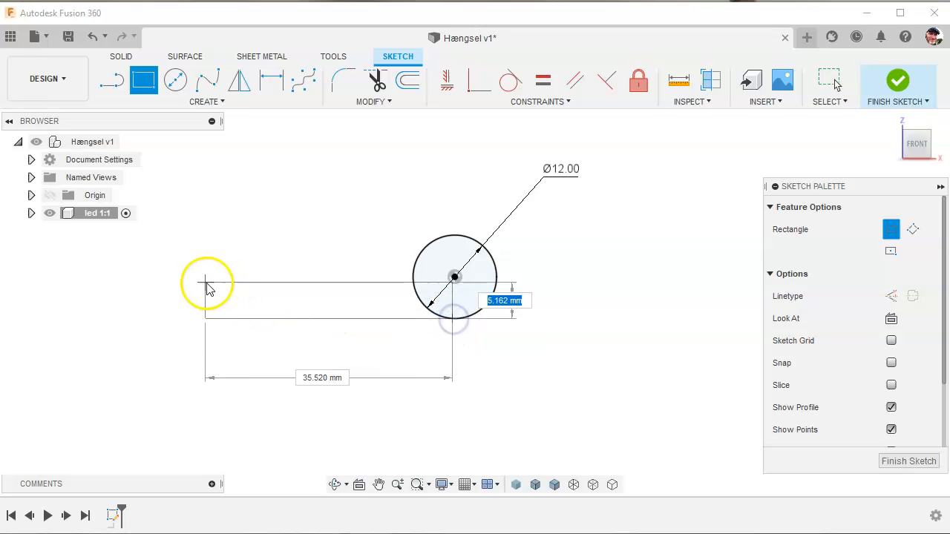
pyautogui.click(110, 289)
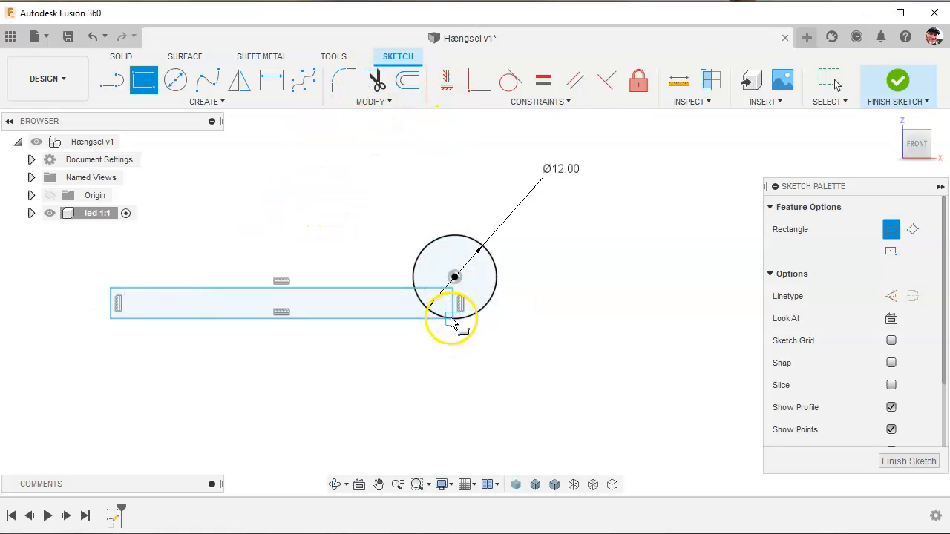
# Apply a Horizontal/Vertical constraint aligning the rectangle's lower right corner vertically with the circle's centre.
pyautogui.click(449, 82)
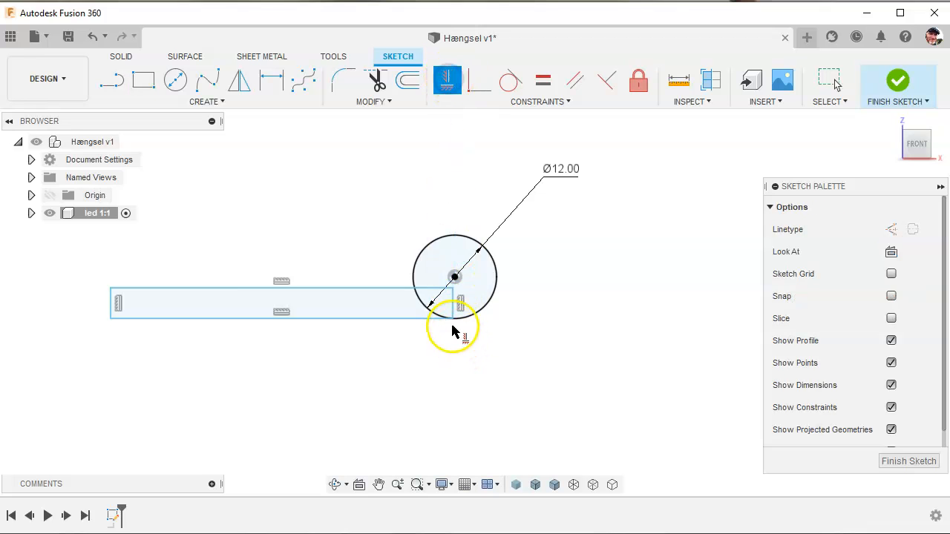
pyautogui.click(452, 325)
pyautogui.click(454, 277)
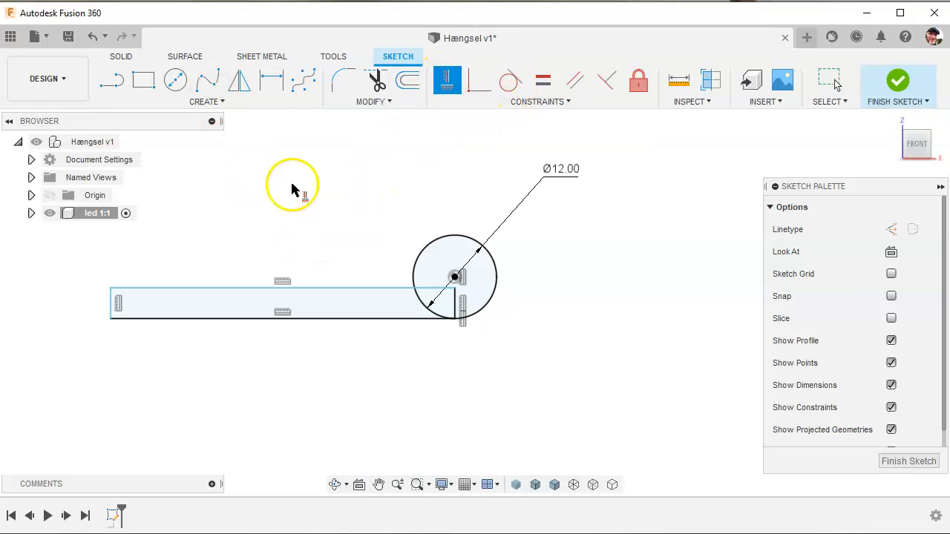
# Dimension the rectangle as 3 mm high and 30 mm long.
pyautogui.click(270, 81)
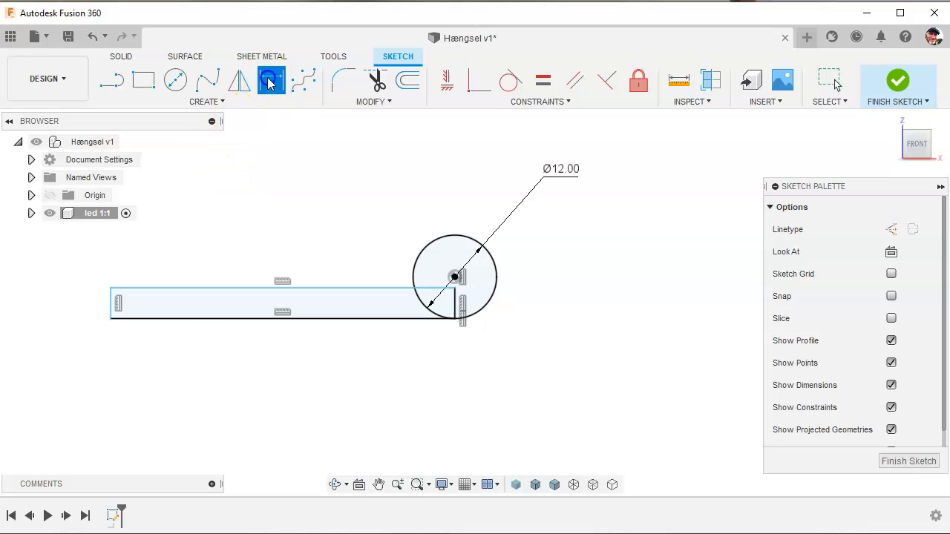
pyautogui.click(113, 307)
pyautogui.click(81, 304)
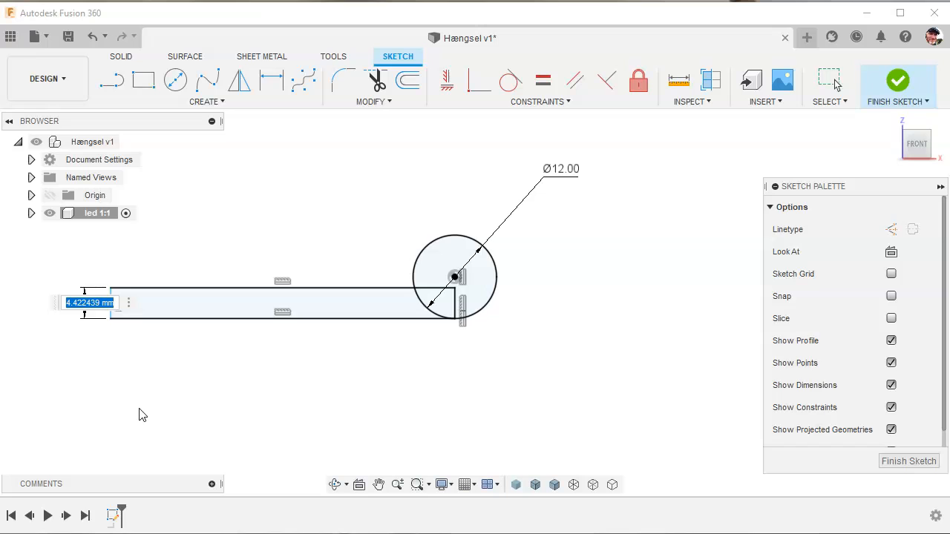
pyautogui.write('3')
pyautogui.press('Return')
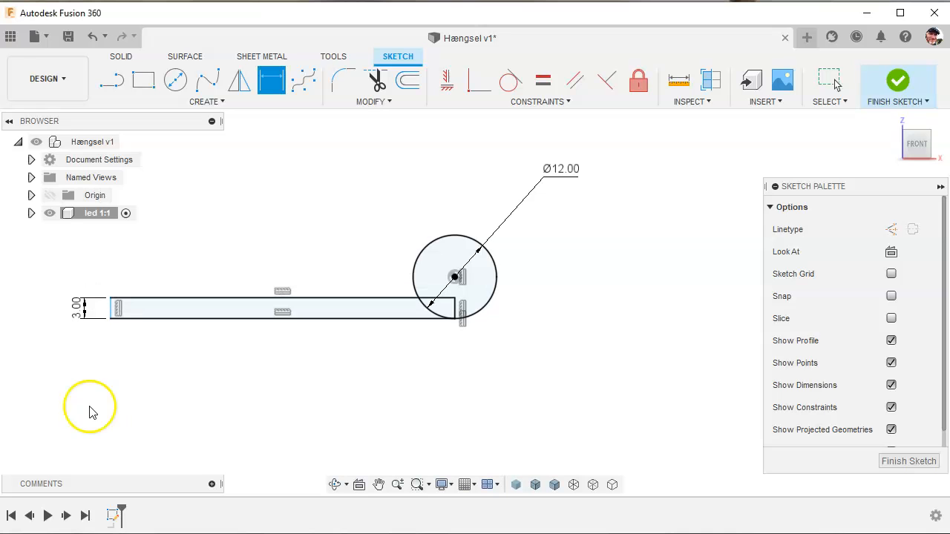
pyautogui.click(284, 318)
pyautogui.click(286, 385)
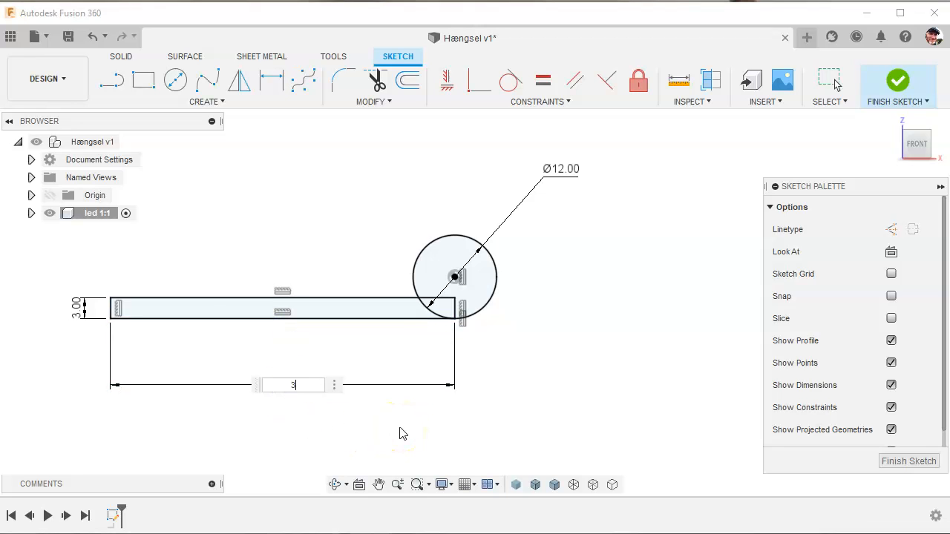
pyautogui.press('Return')
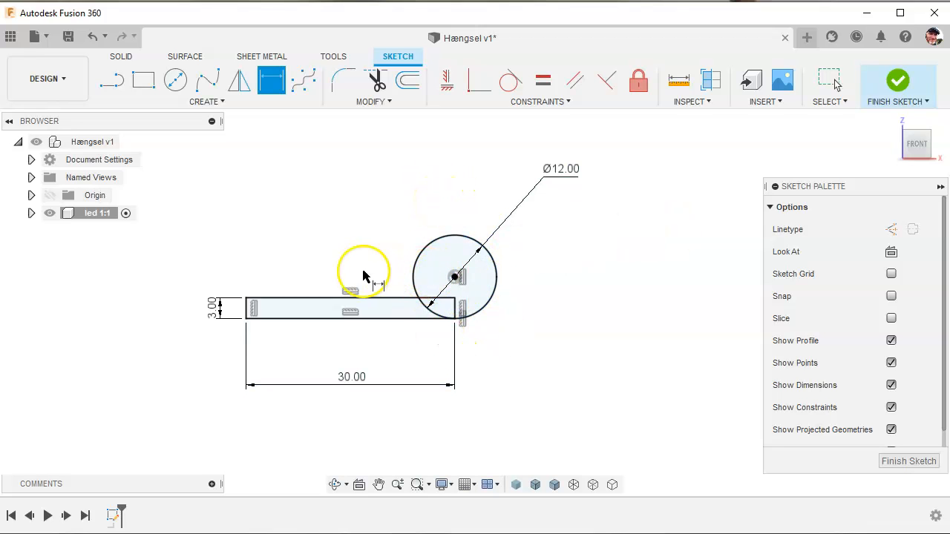
# Set the circle's diameter to 10 mm and finish the sketch.
pyautogui.doubleClick(562, 172)
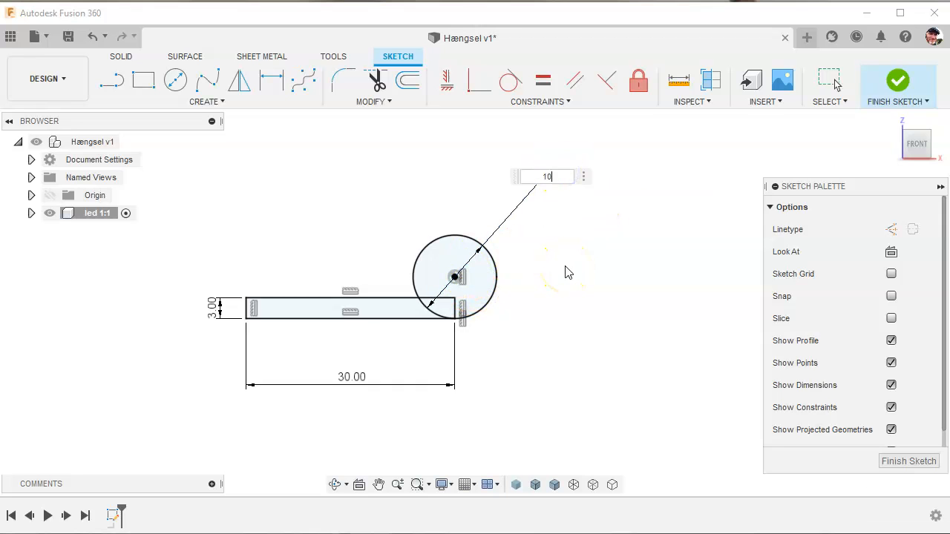
pyautogui.press('Return')
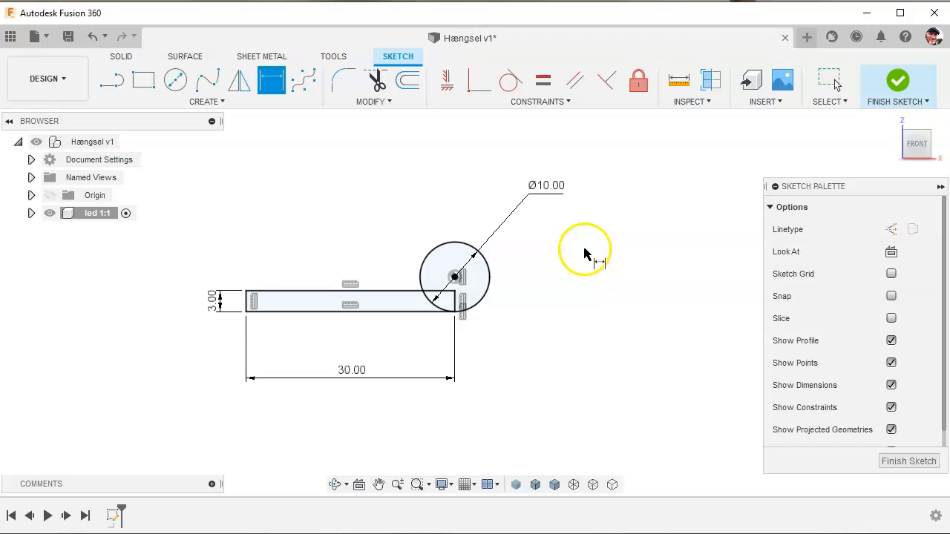
pyautogui.click(899, 83)
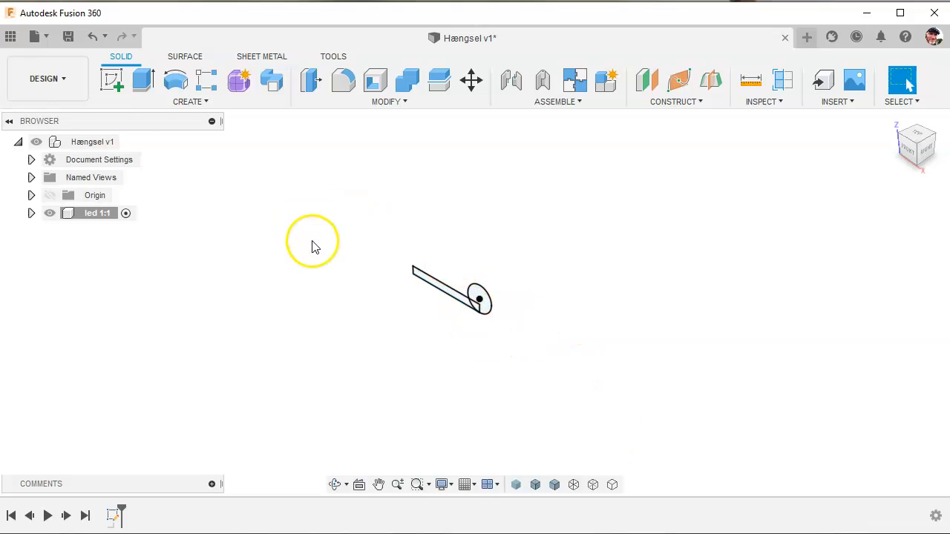
# Extrude all three circle-and-rectangle sketch profiles symmetrically as a new body, using a whole-length distance of 75 mm.
pyautogui.click(143, 80)
pyautogui.scroll(2, 475, 297)
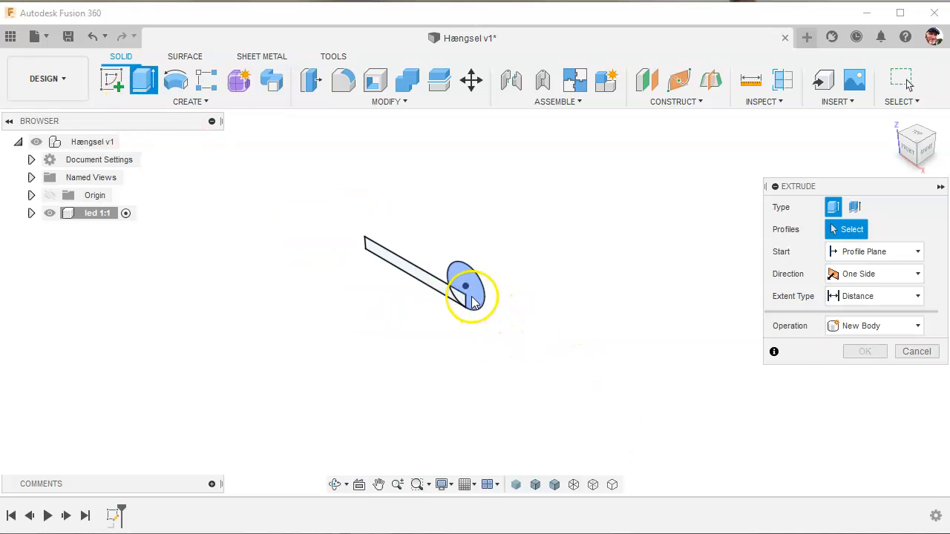
pyautogui.click(460, 300)
pyautogui.click(436, 295)
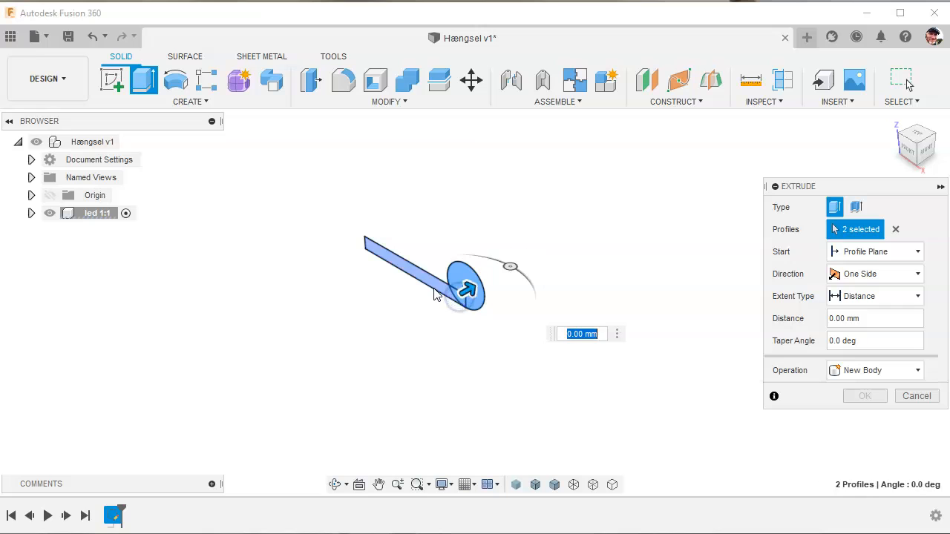
pyautogui.click(478, 302)
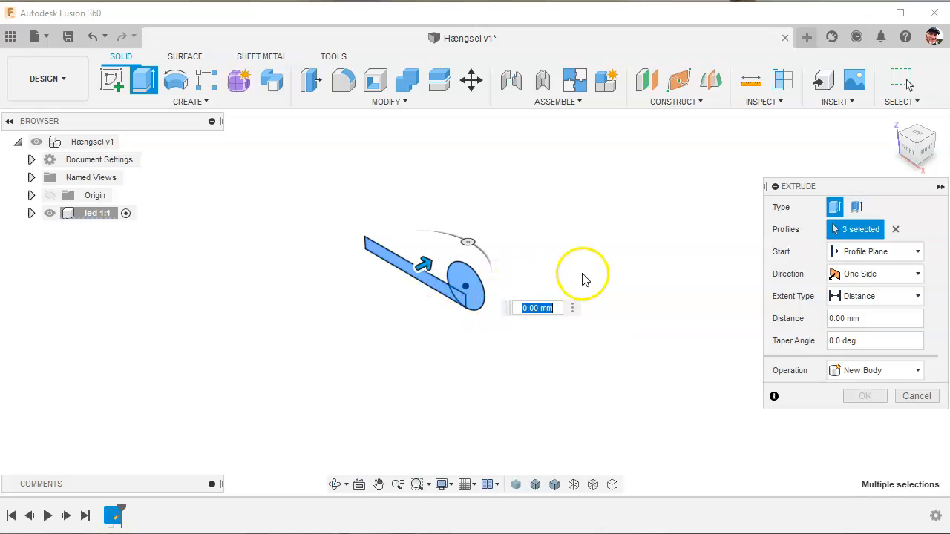
pyautogui.click(897, 281)
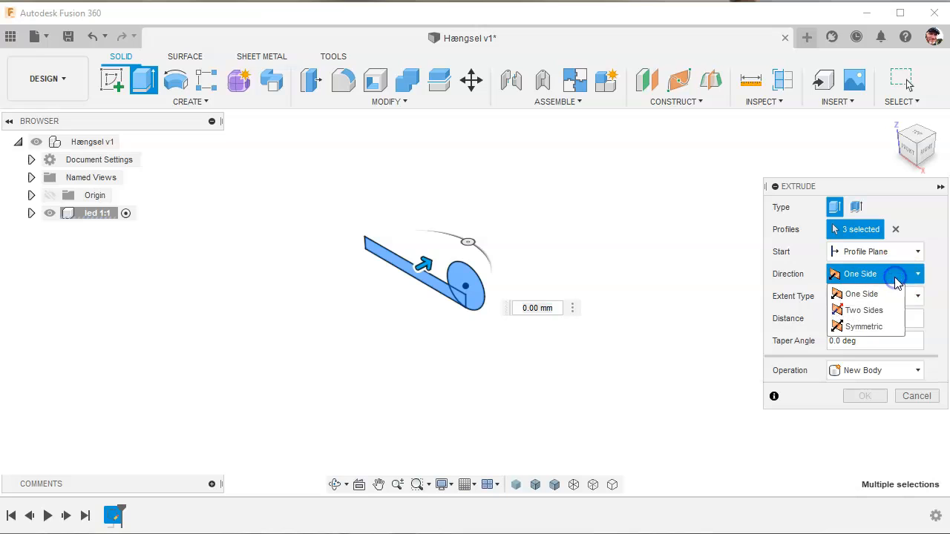
pyautogui.click(857, 326)
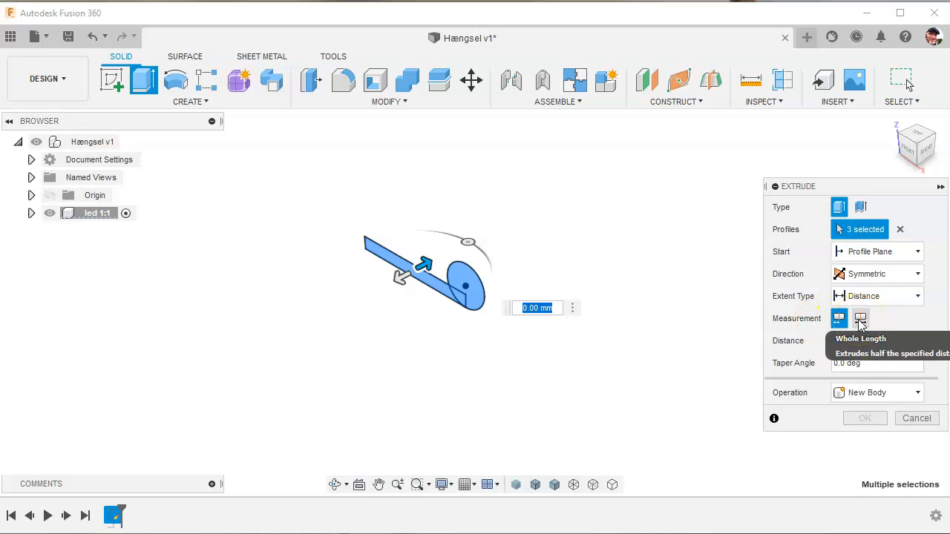
pyautogui.click(860, 319)
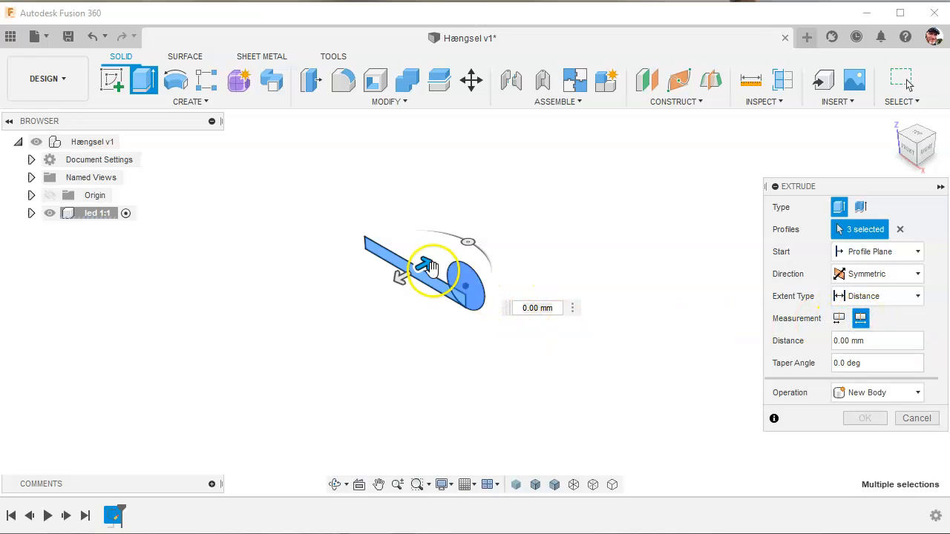
pyautogui.moveTo(425, 261); pyautogui.dragTo(528, 209)
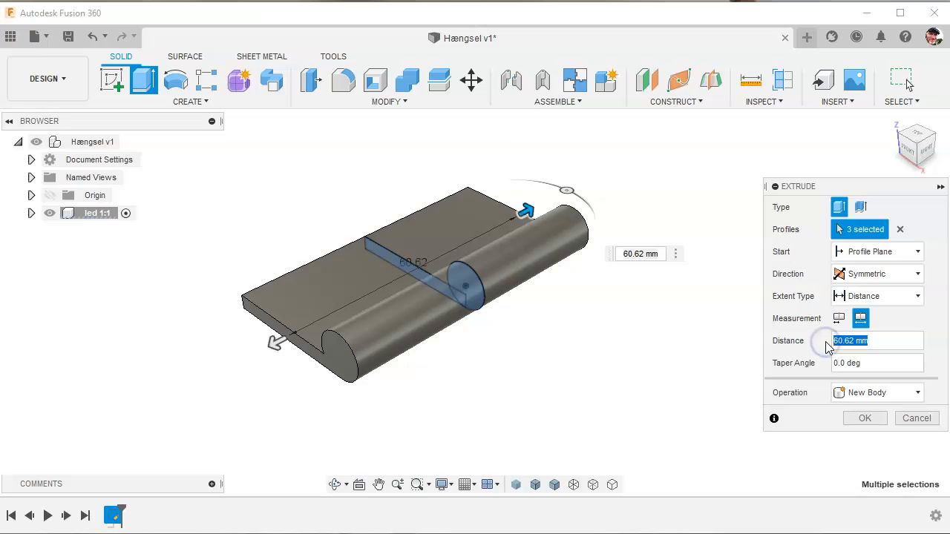
pyautogui.write('75')
pyautogui.press('Return')
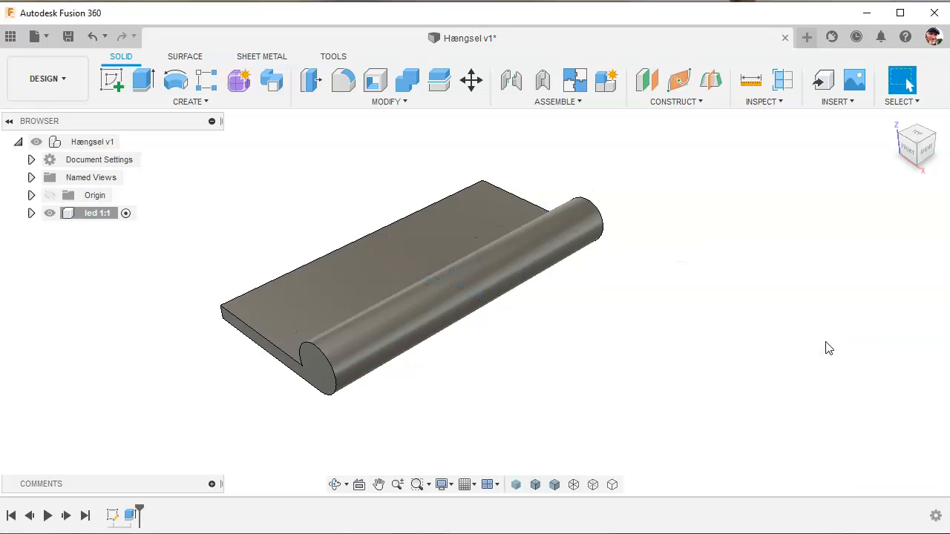
# Mirror the led 1 component across the horizontal origin plane through the cylinder's axis and activate the top-level Hængsel component.
pyautogui.keyDown('shift'); pyautogui.moveTo(519, 346); pyautogui.dragTo(610, 317, button='middle'); pyautogui.keyUp('shift')
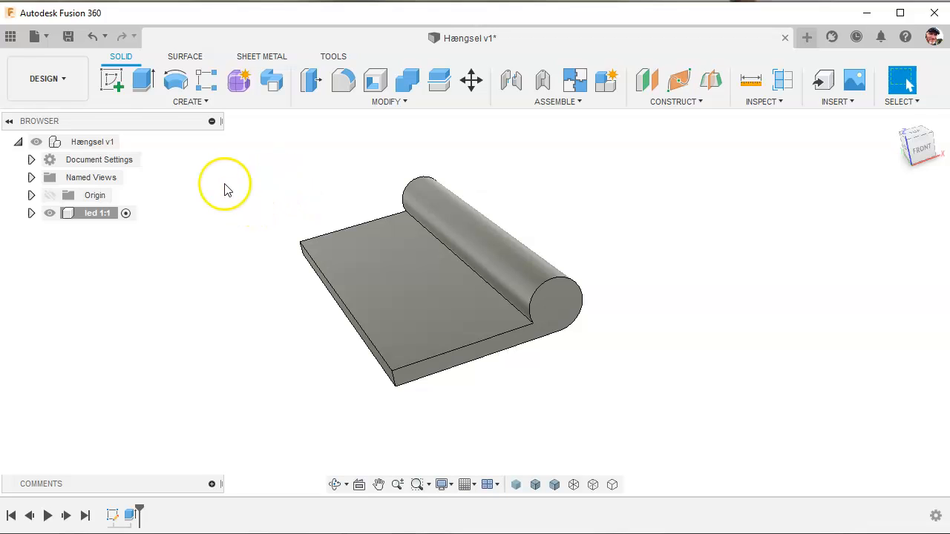
pyautogui.moveTo(244, 191)
pyautogui.keyDown('shift'); pyautogui.mouseDown(button='middle')
pyautogui.moveTo(242, 165)
pyautogui.moveTo(244, 183)
pyautogui.mouseUp(button='middle'); pyautogui.keyUp('shift')
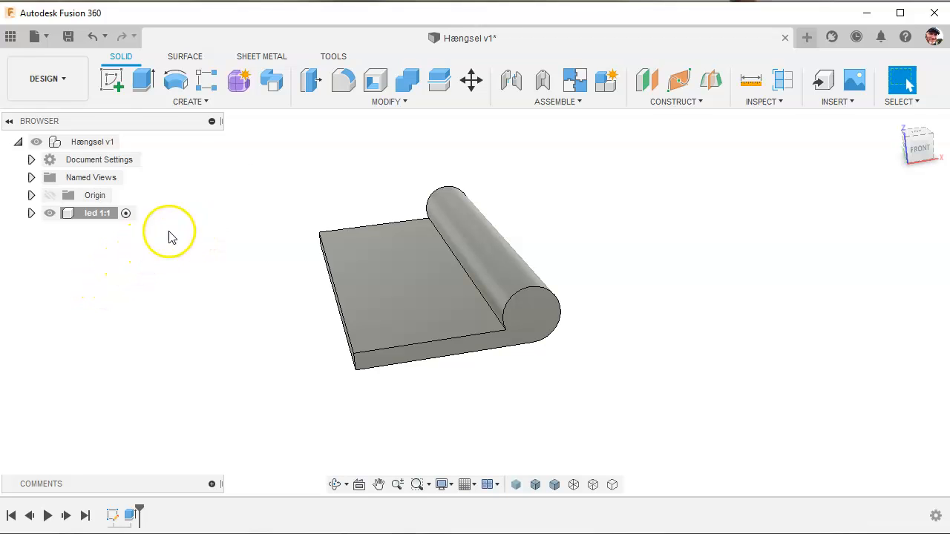
pyautogui.click(202, 103)
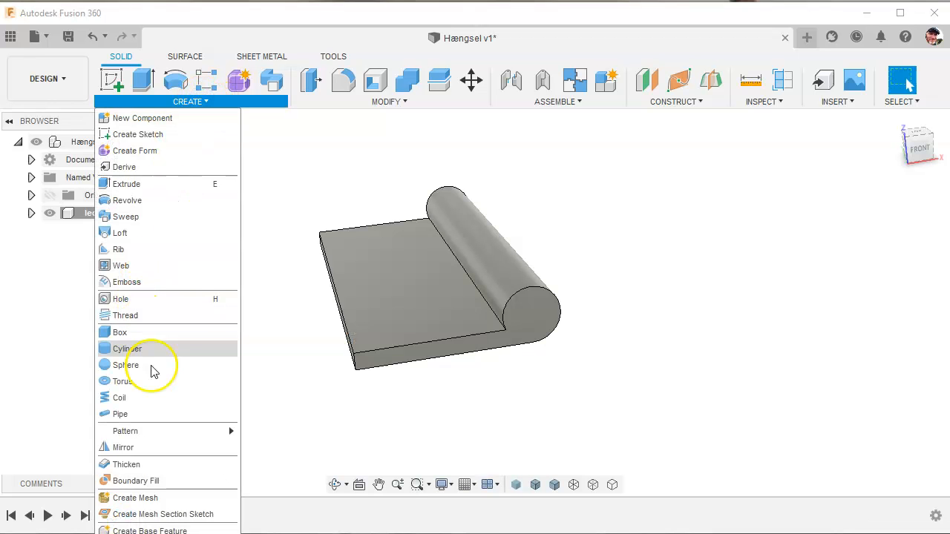
pyautogui.click(130, 447)
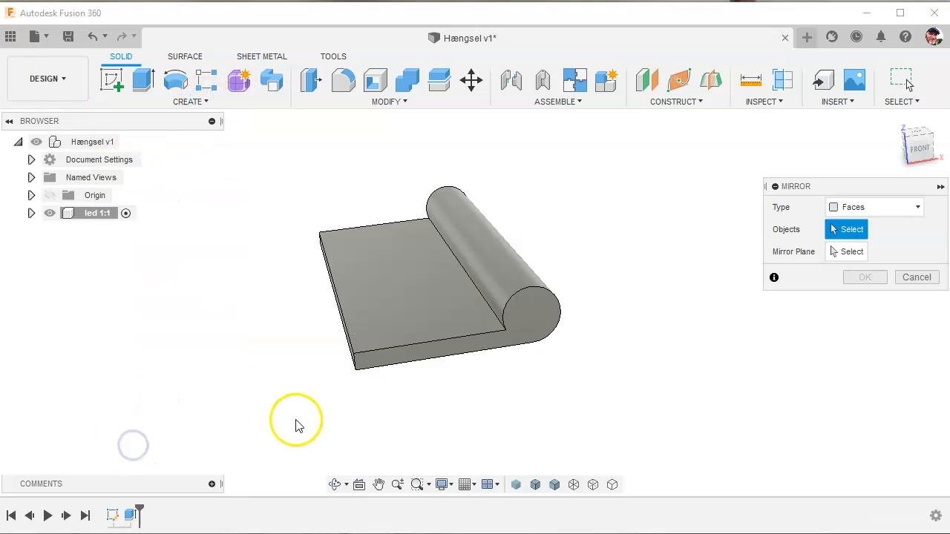
pyautogui.click(890, 208)
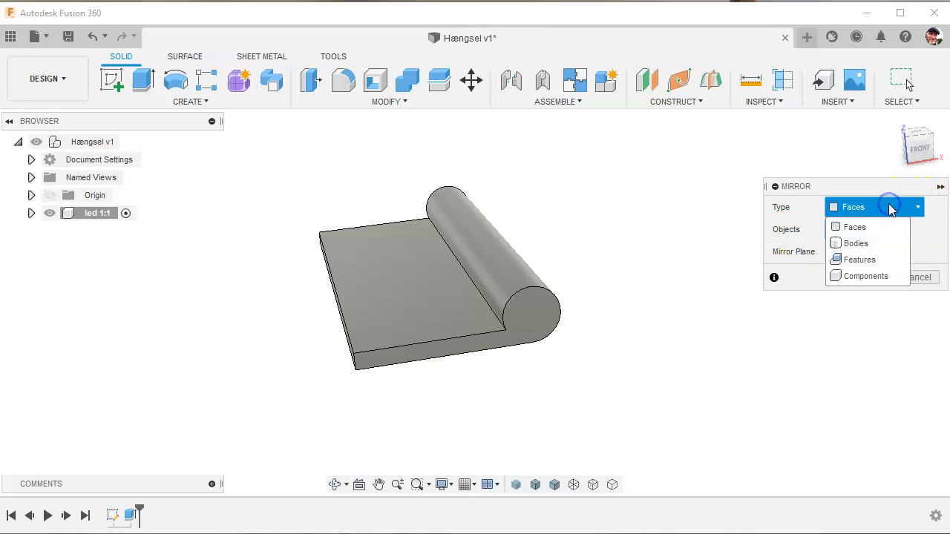
pyautogui.click(857, 275)
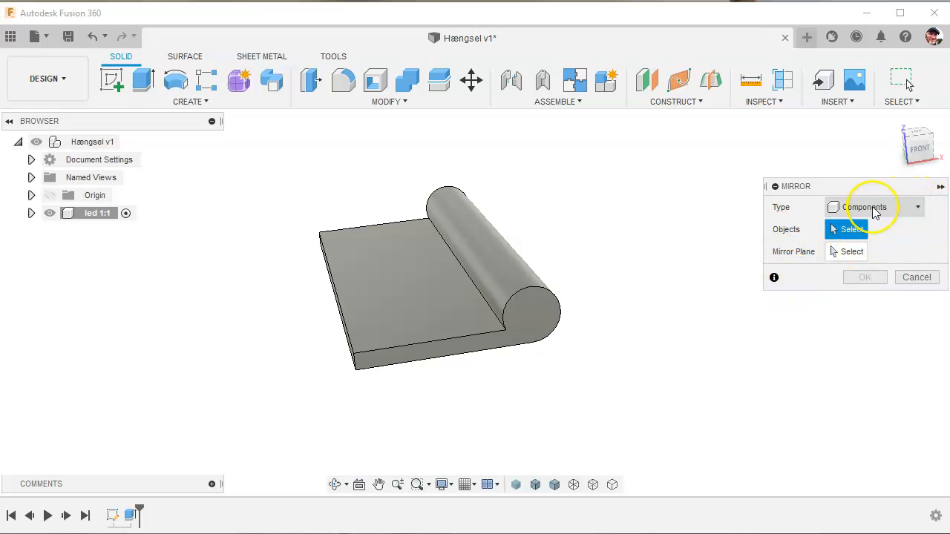
pyautogui.click(493, 284)
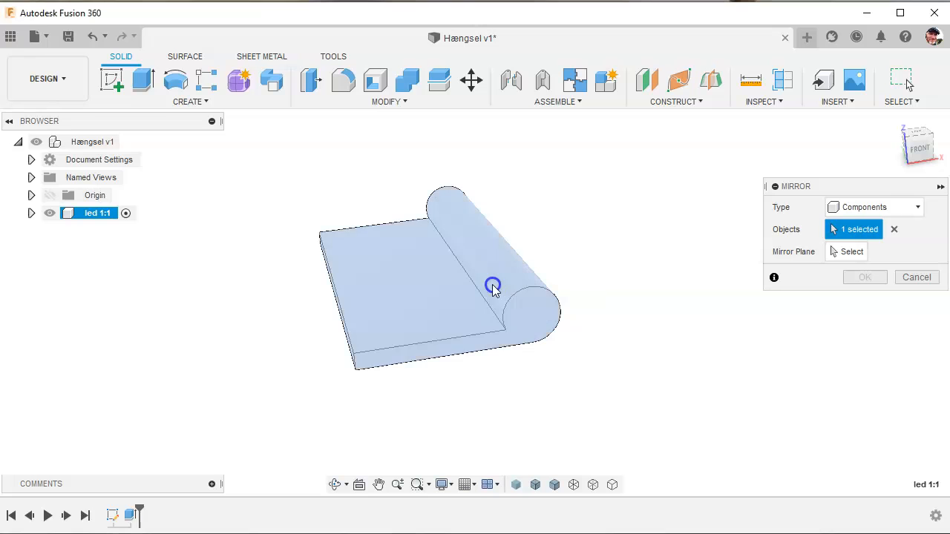
pyautogui.click(848, 253)
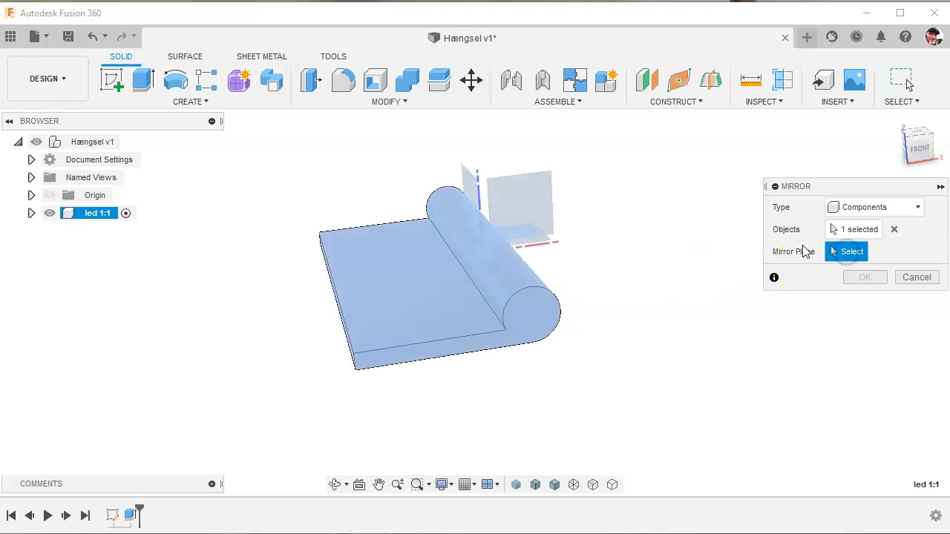
pyautogui.keyDown('shift'); pyautogui.moveTo(630, 272); pyautogui.dragTo(579, 325, button='middle'); pyautogui.keyUp('shift')
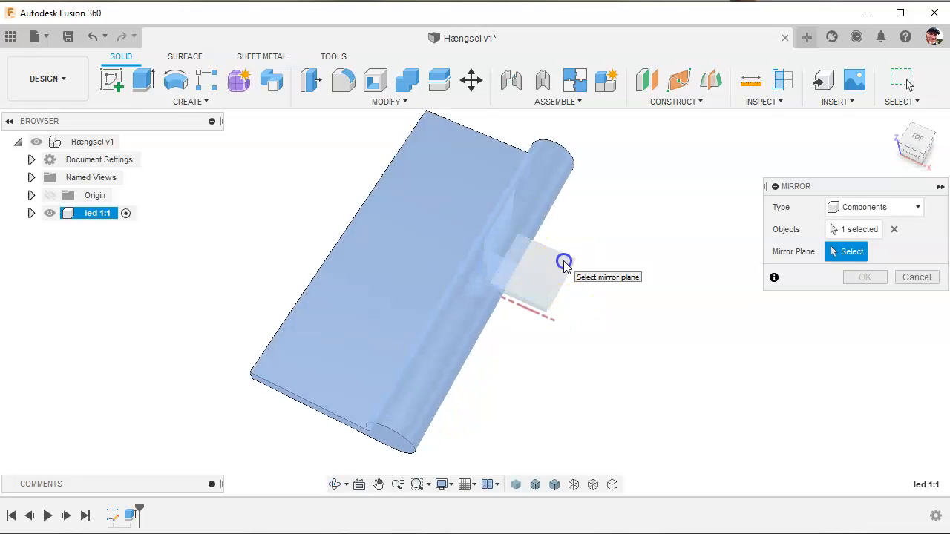
pyautogui.click(564, 264)
pyautogui.keyDown('shift'); pyautogui.moveTo(638, 358); pyautogui.dragTo(742, 296, button='middle'); pyautogui.keyUp('shift')
pyautogui.click(863, 278)
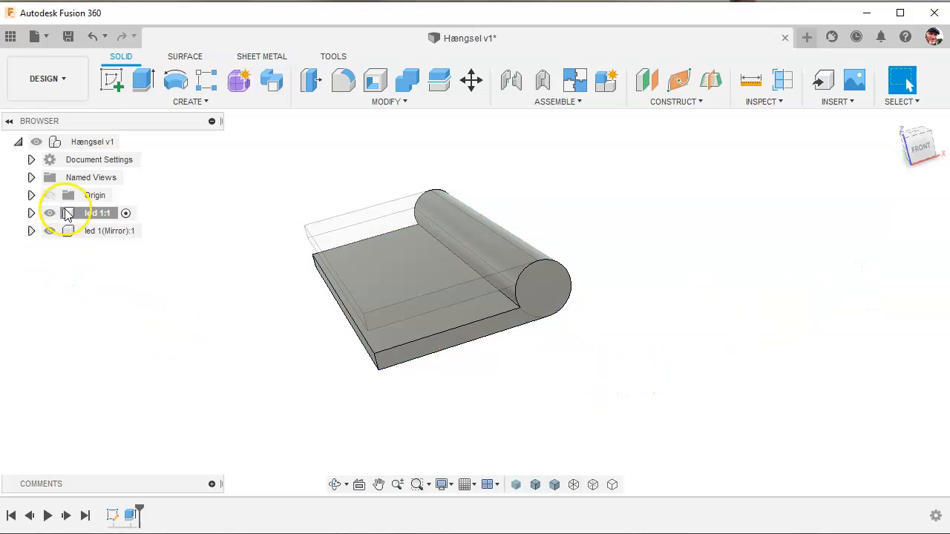
pyautogui.click(132, 141)
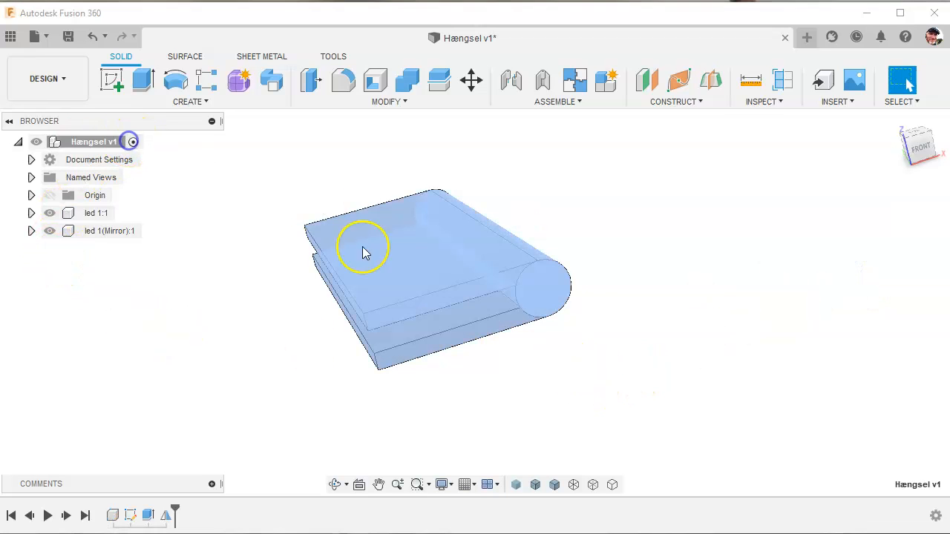
pyautogui.keyDown('shift'); pyautogui.moveTo(631, 388); pyautogui.dragTo(600, 362, button='middle'); pyautogui.keyUp('shift')
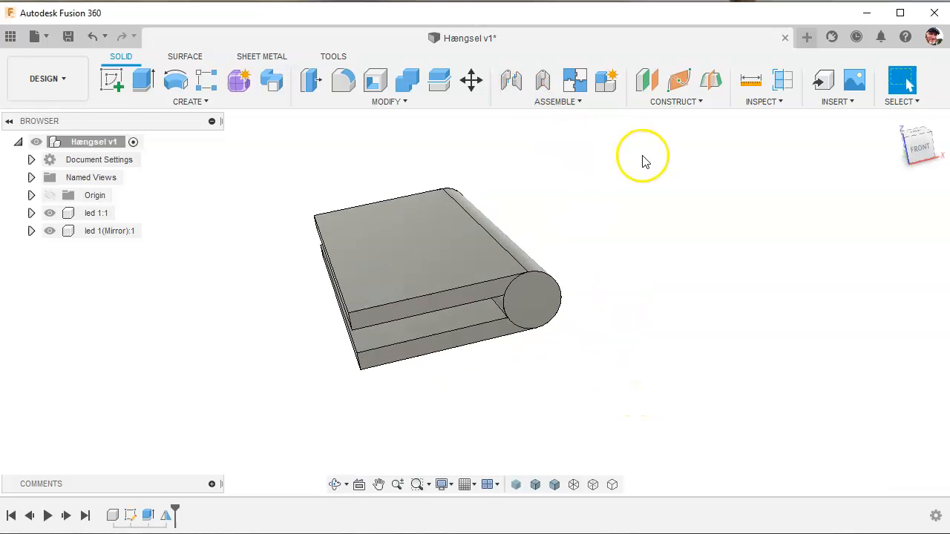
# Toggle component color cycling on and back off for the two hinge leaves.
pyautogui.click(781, 101)
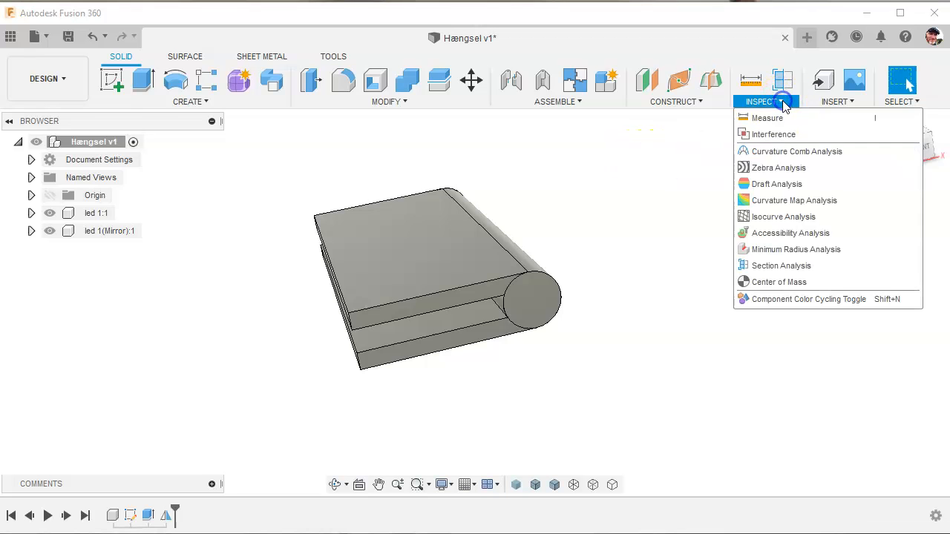
pyautogui.click(780, 301)
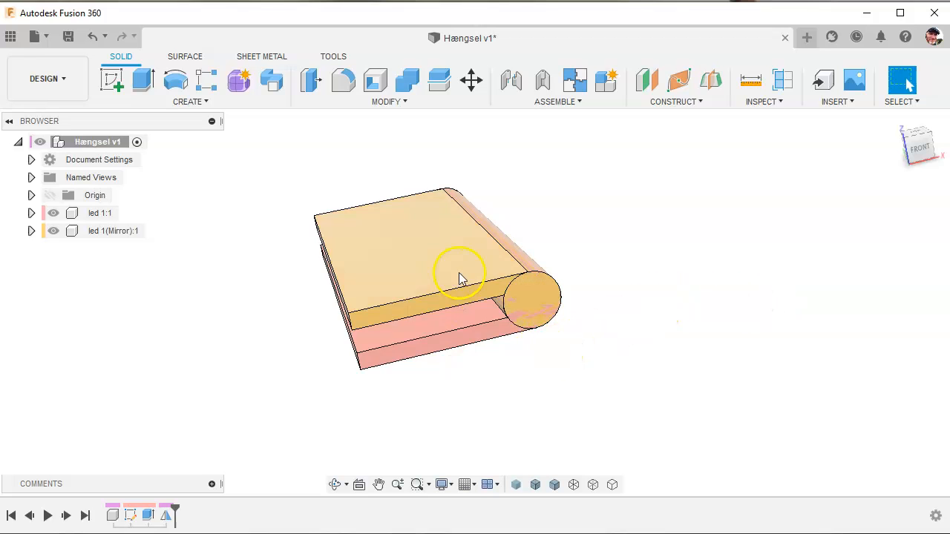
pyautogui.click(762, 101)
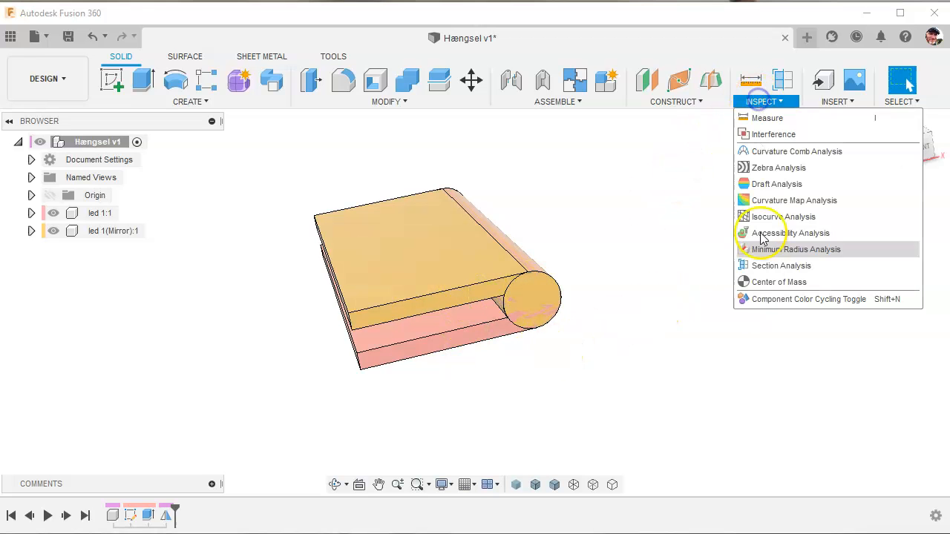
pyautogui.click(768, 300)
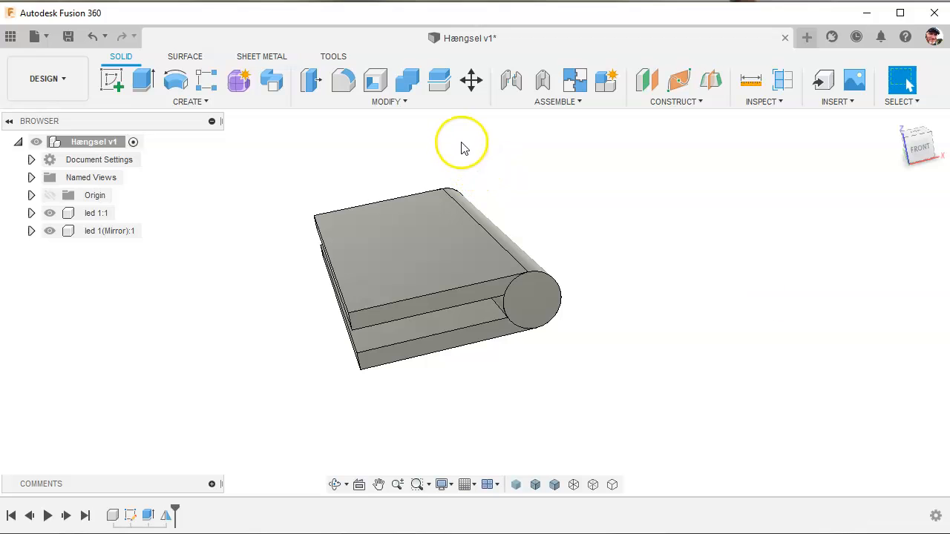
# Apply the Paint - Enamel Glossy (Blue) appearance to the lower leaf, led 1.
pyautogui.click(403, 101)
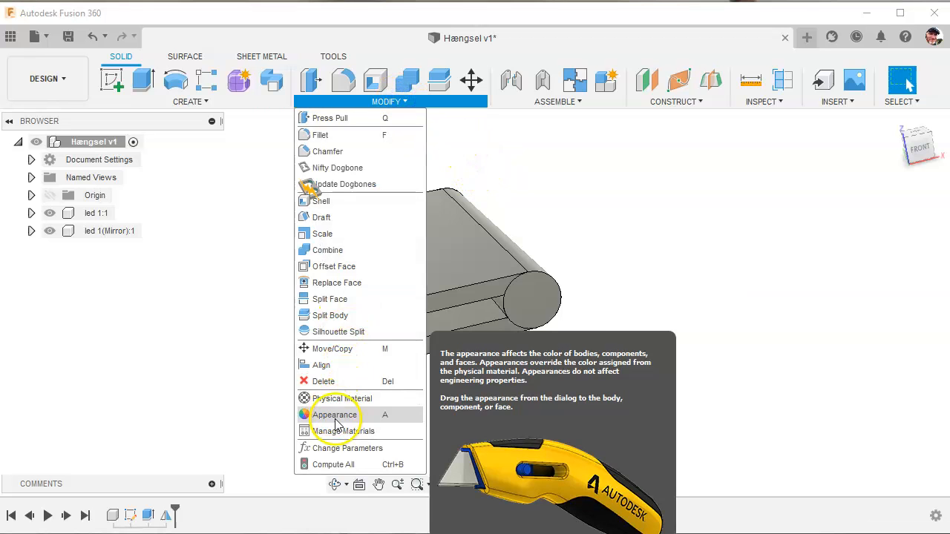
pyautogui.click(334, 415)
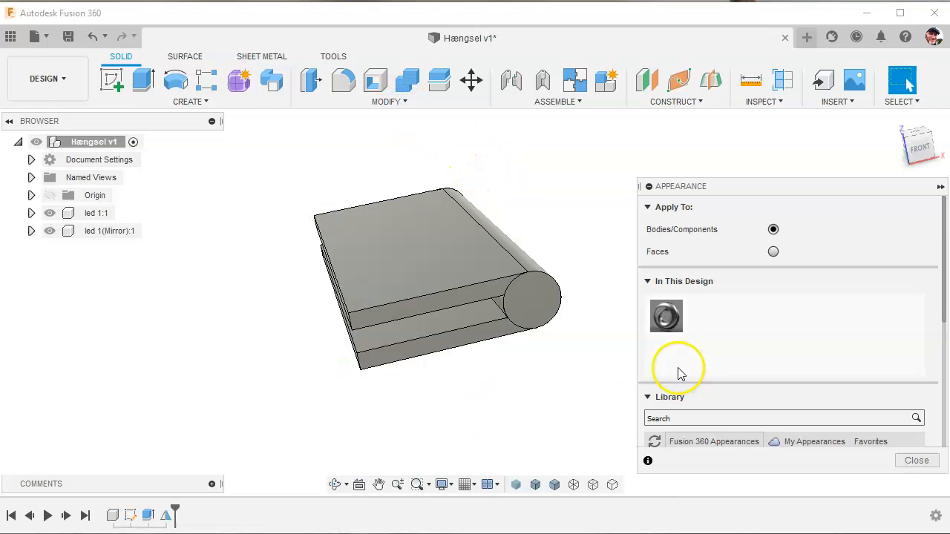
pyautogui.moveTo(751, 192); pyautogui.dragTo(717, 128)
pyautogui.scroll(-5, 742, 215)
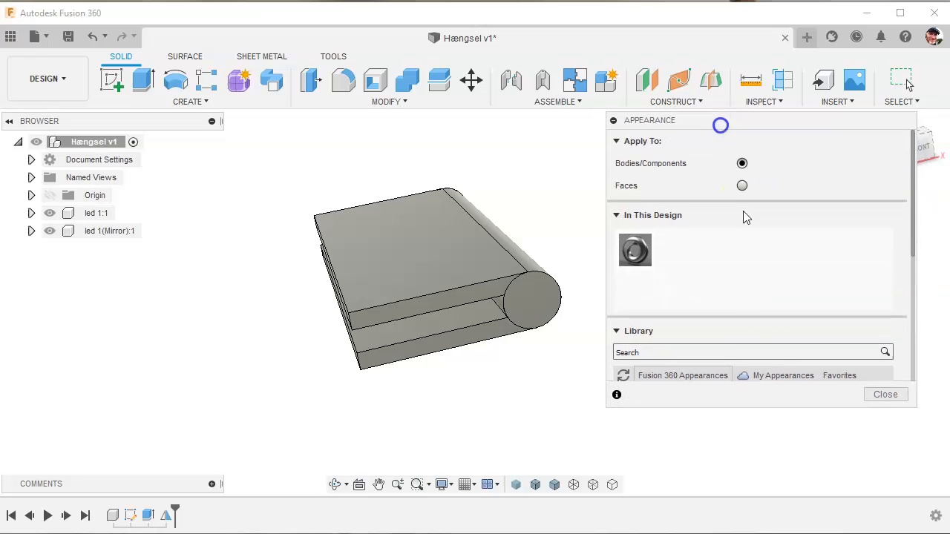
pyautogui.scroll(-2, 750, 317)
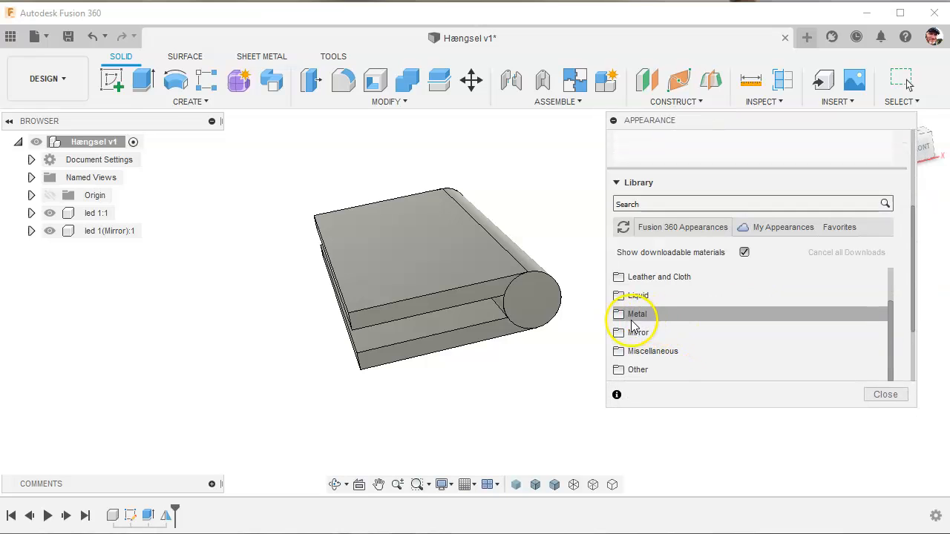
pyautogui.scroll(-1, 703, 357)
pyautogui.scroll(-1, 703, 357)
pyautogui.click(617, 330)
pyautogui.click(632, 348)
pyautogui.scroll(-3, 675, 341)
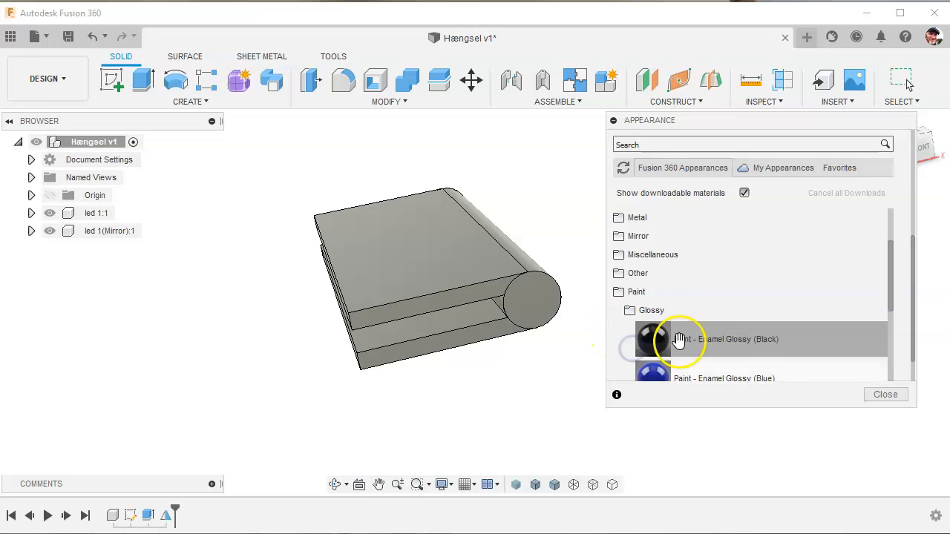
pyautogui.moveTo(646, 297); pyautogui.dragTo(481, 327)
# Apply the red glossy enamel paint appearance to the upper, mirrored leaf and close the appearance settings.
pyautogui.scroll(-4, 643, 468)
pyautogui.scroll(3, 677, 479)
pyautogui.moveTo(529, 391); pyautogui.dragTo(434, 276)
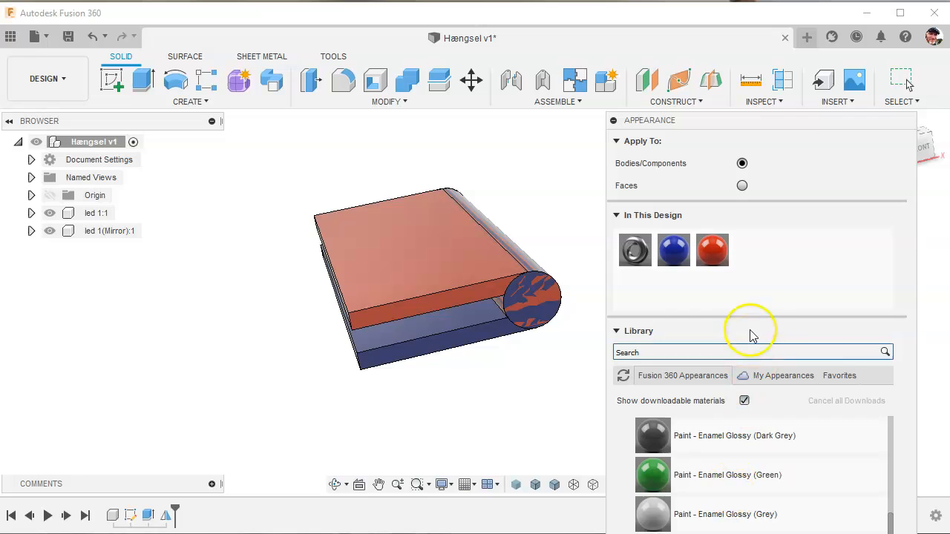
pyautogui.press('Escape')
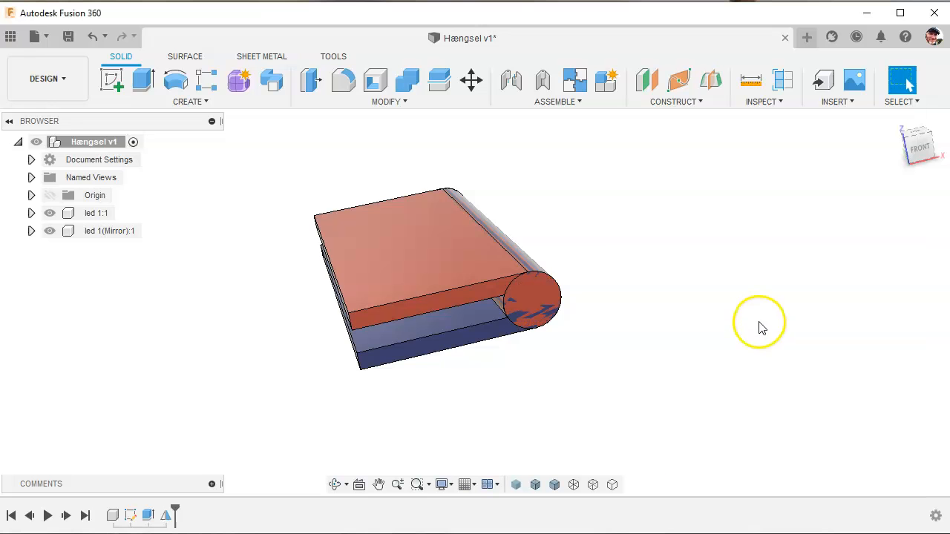
# Rename the mirrored component led 2 and hide it, leaving only led 1 shown.
pyautogui.keyDown('shift'); pyautogui.moveTo(683, 325); pyautogui.dragTo(774, 357, button='middle'); pyautogui.keyUp('shift')
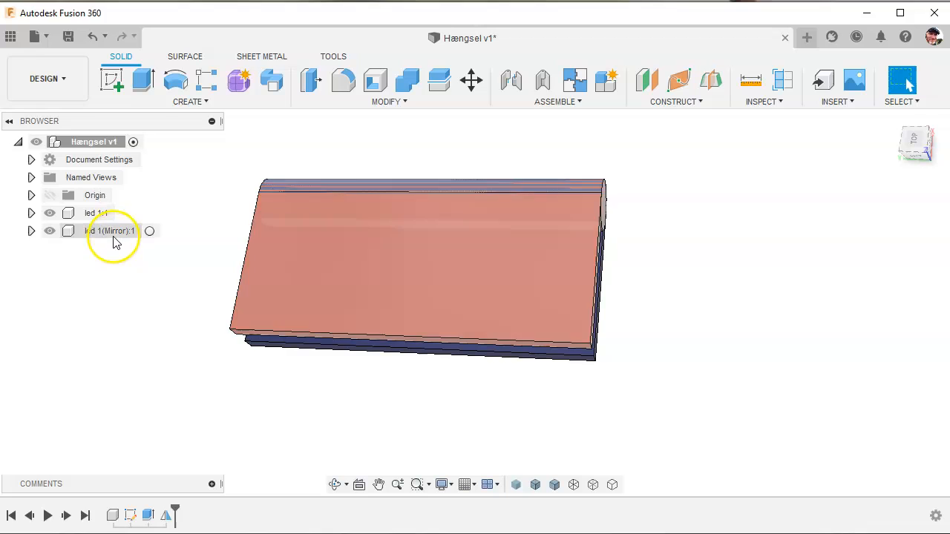
pyautogui.click(113, 236)
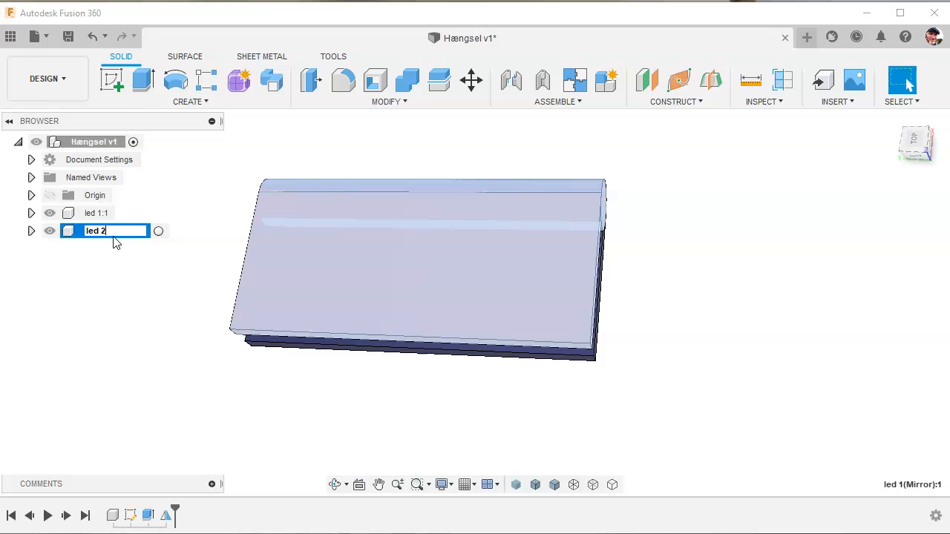
pyautogui.press('Return')
pyautogui.click(124, 291)
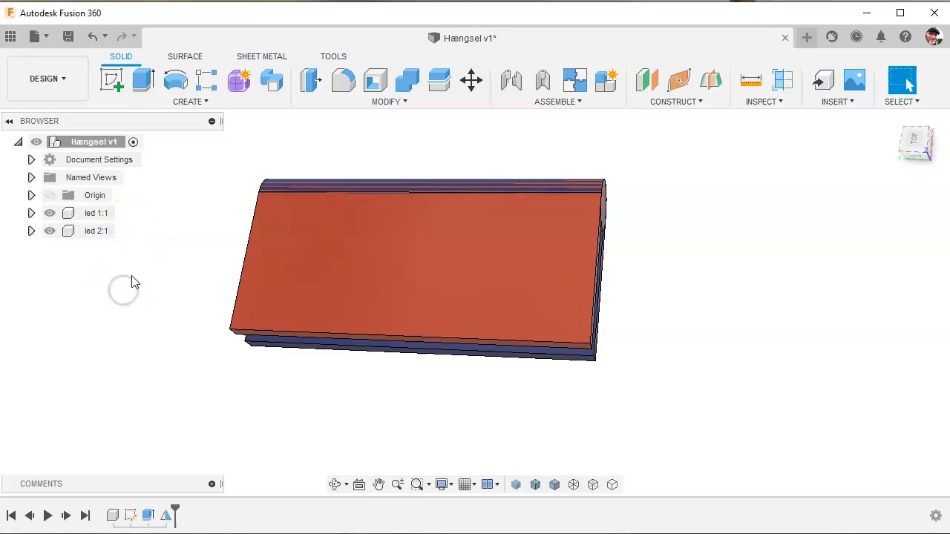
pyautogui.click(50, 231)
pyautogui.keyDown('shift'); pyautogui.moveTo(133, 312); pyautogui.dragTo(150, 349, button='middle'); pyautogui.keyUp('shift')
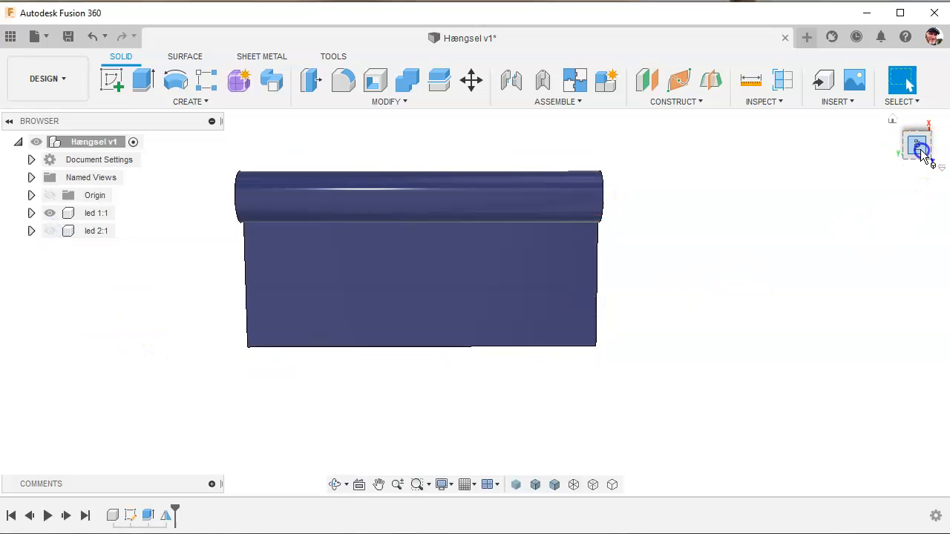
# Start a sketch on the horizontal origin plane and draw a center rectangle about 29 by 14 mm, centred on the origin over the barrel.
pyautogui.click(920, 149)
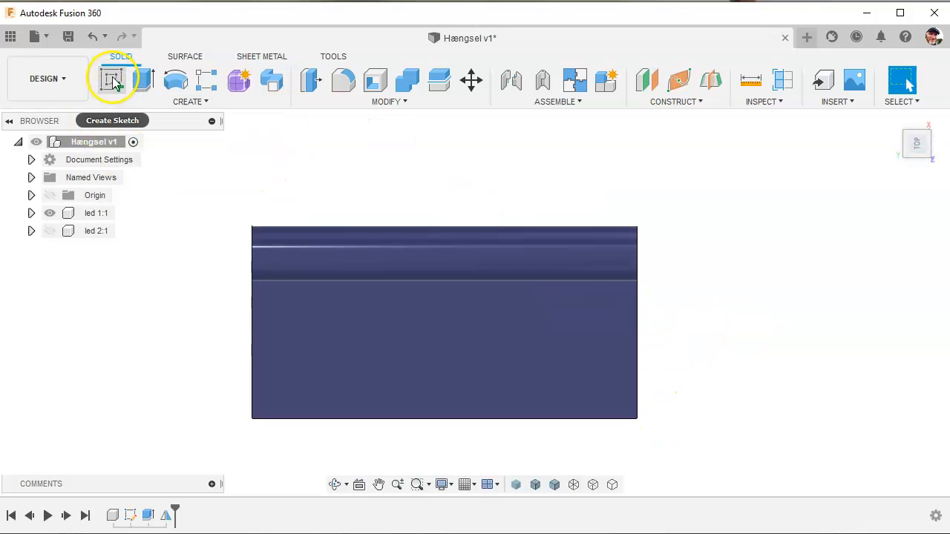
pyautogui.click(112, 80)
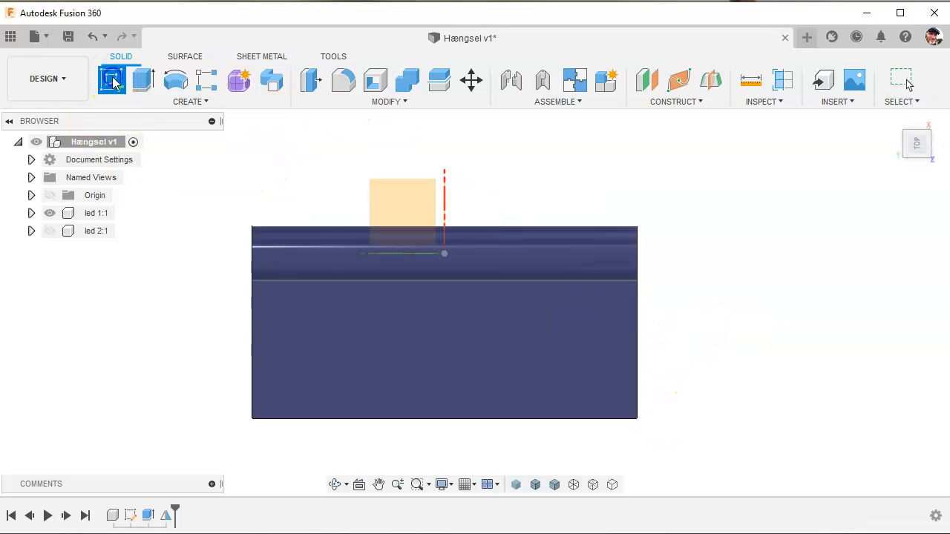
pyautogui.click(406, 201)
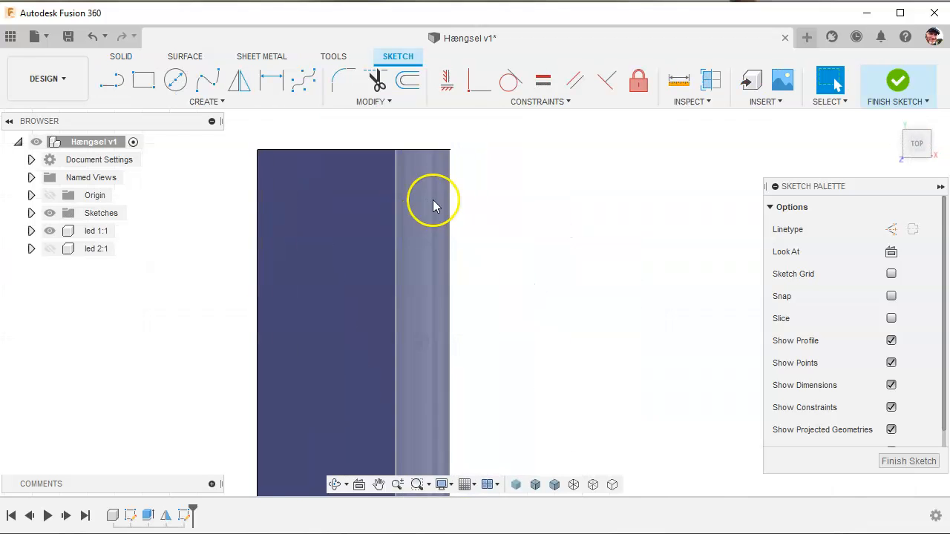
pyautogui.scroll(2, 506, 303)
pyautogui.click(143, 80)
pyautogui.scroll(4, 427, 236)
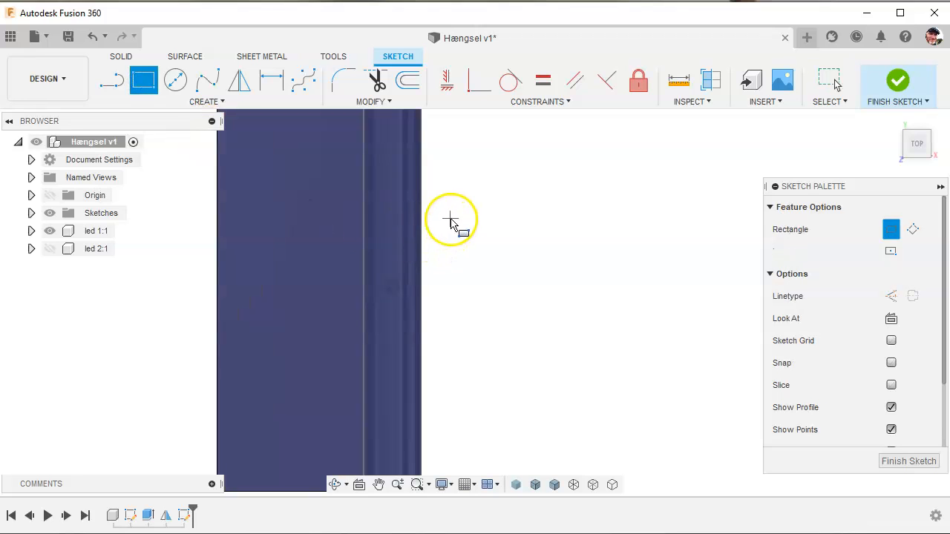
pyautogui.scroll(-4, 464, 216)
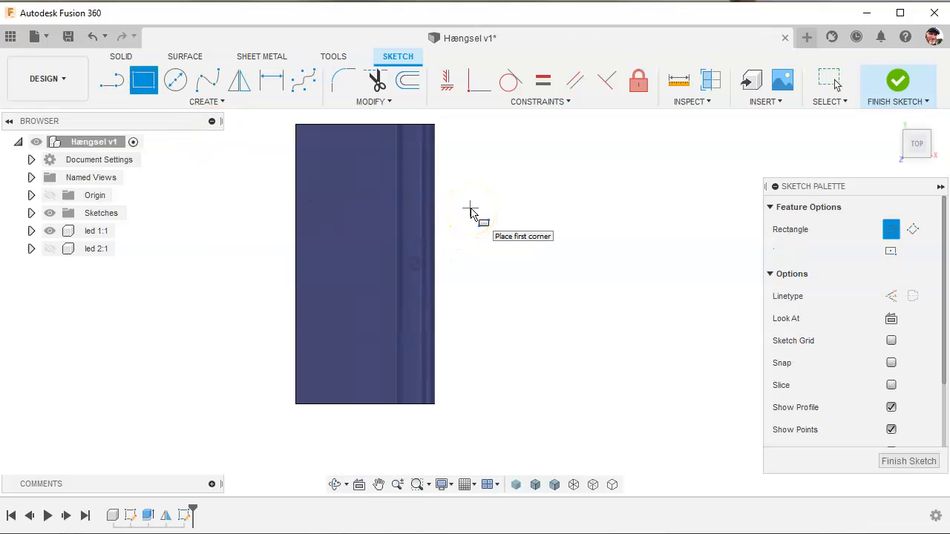
pyautogui.click(889, 254)
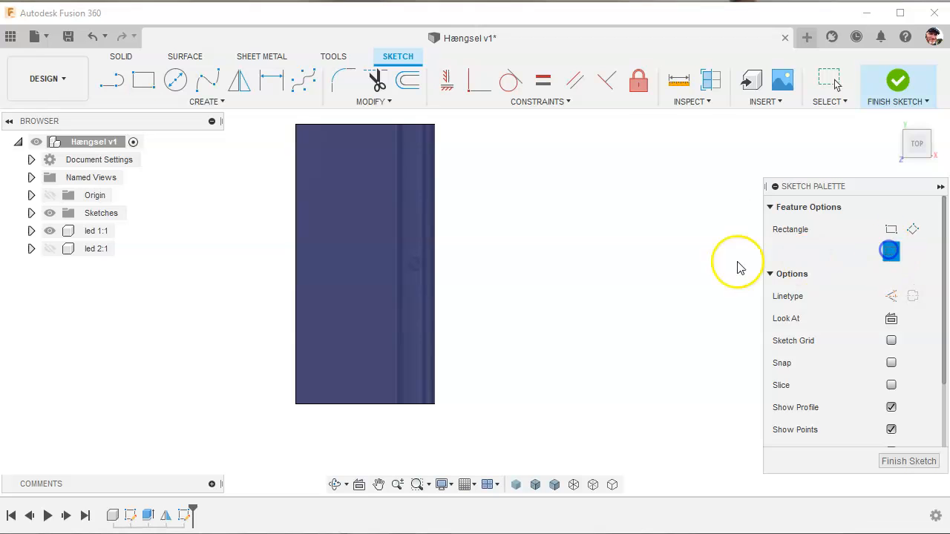
pyautogui.click(414, 266)
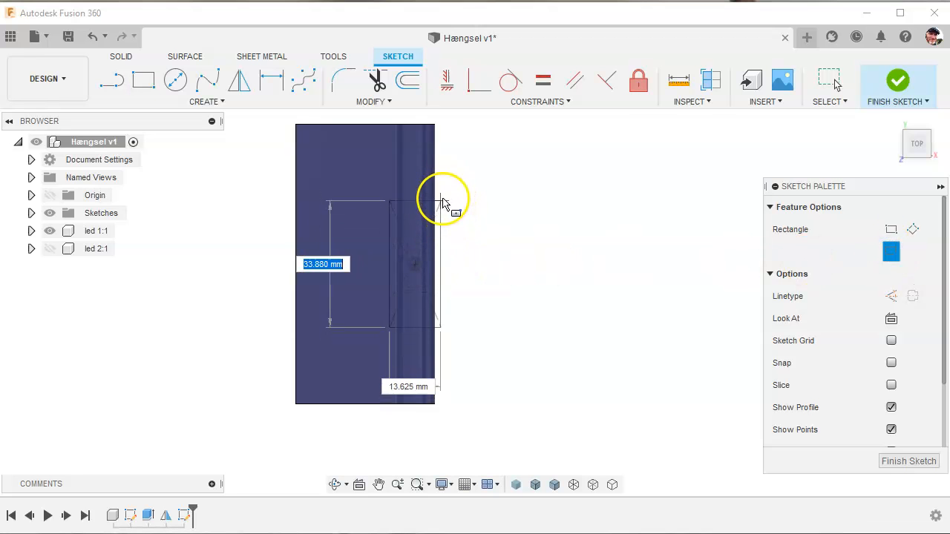
pyautogui.click(442, 209)
# Dimension the rectangle to 30 mm along the barrel and 12 mm across it.
pyautogui.scroll(3, 452, 282)
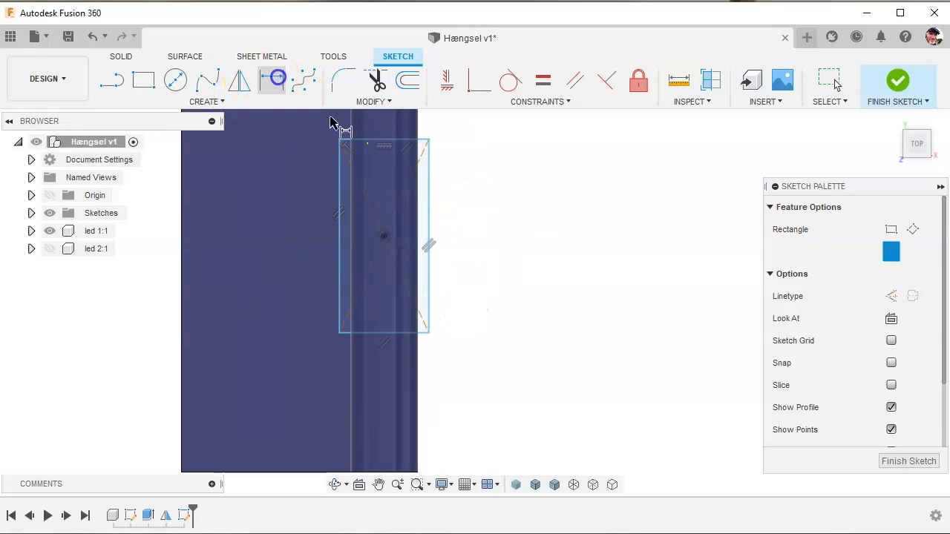
pyautogui.click(429, 226)
pyautogui.click(463, 224)
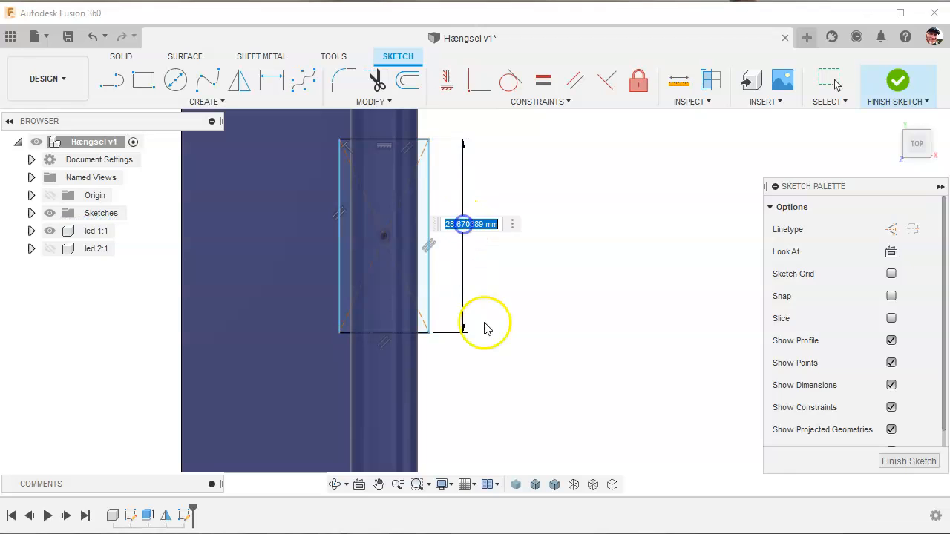
pyautogui.scroll(-1, 537, 347)
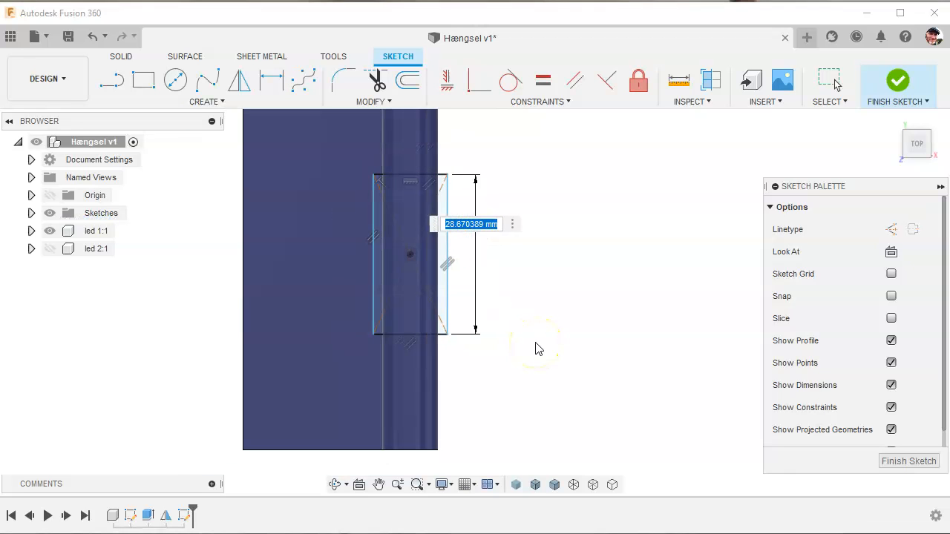
pyautogui.press('Return')
pyautogui.scroll(-1, 516, 349)
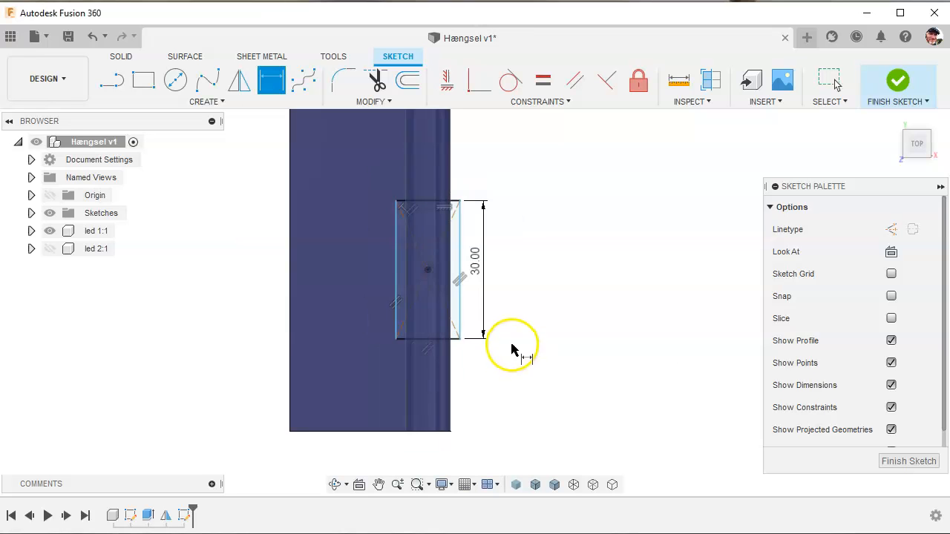
pyautogui.click(415, 342)
pyautogui.click(494, 373)
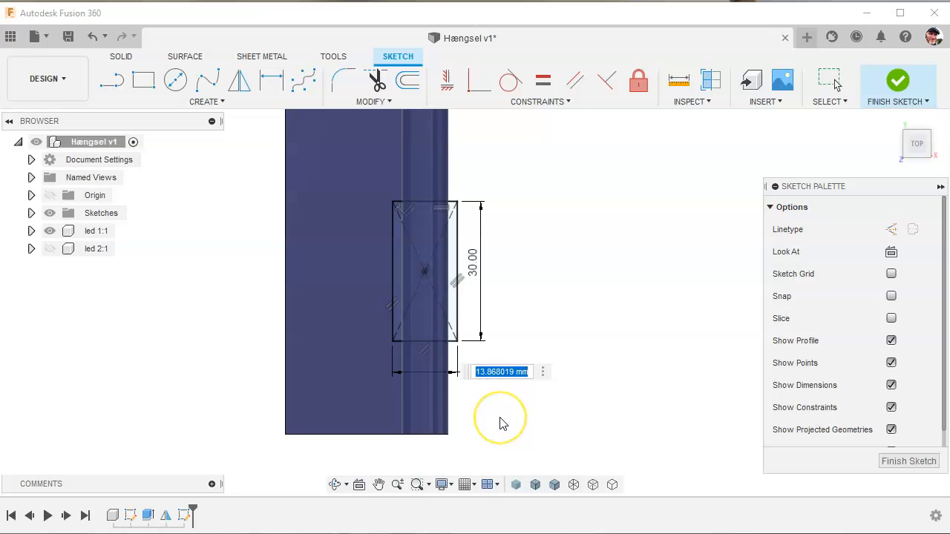
pyautogui.press('Return')
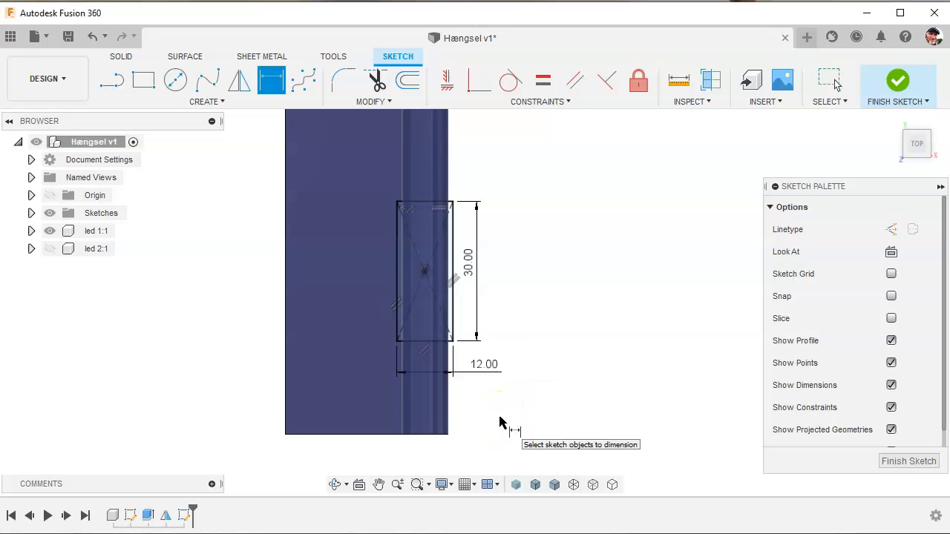
# Finish the sketch and set up an extrude cut of the rectangle, about 11.7 mm upward through the barrel of led 1.
pyautogui.click(925, 92)
pyautogui.moveTo(617, 265)
pyautogui.keyDown('shift'); pyautogui.mouseDown(button='middle')
pyautogui.moveTo(497, 221)
pyautogui.moveTo(566, 265)
pyautogui.mouseUp(button='middle'); pyautogui.keyUp('shift')
pyautogui.click(146, 83)
pyautogui.scroll(4, 419, 304)
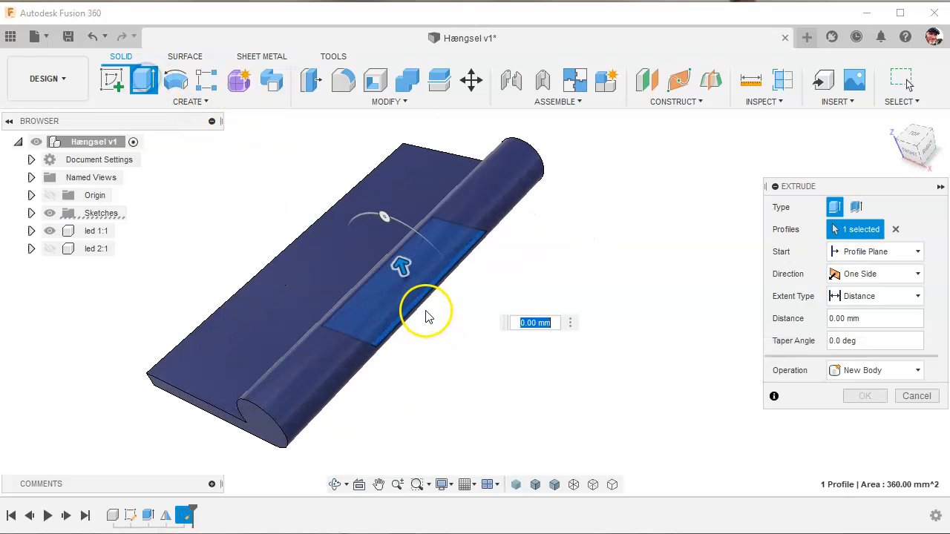
pyautogui.moveTo(399, 260); pyautogui.dragTo(366, 186)
pyautogui.keyDown('shift'); pyautogui.moveTo(446, 343); pyautogui.dragTo(450, 318, button='middle'); pyautogui.keyUp('shift')
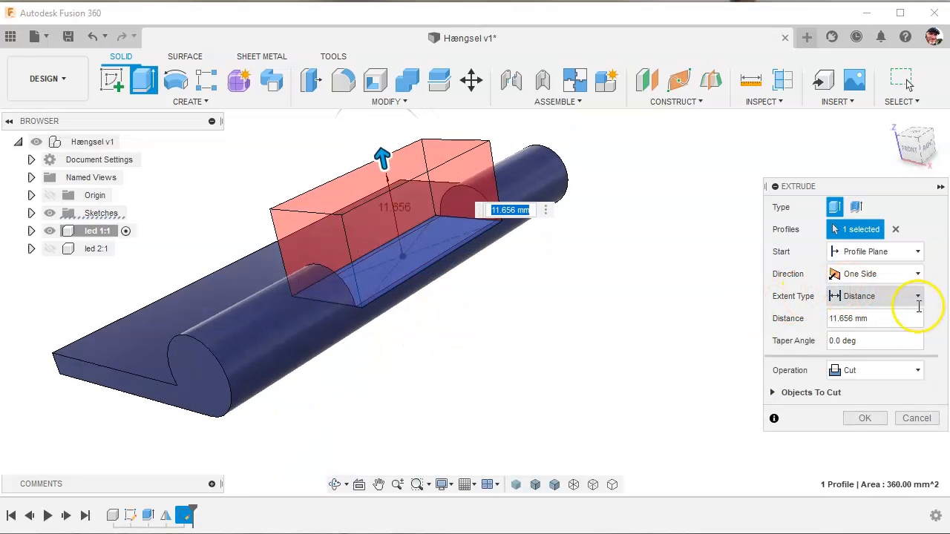
# Make the extrude cut symmetric with whole-length measurement, enlarge it to clear the full barrel thickness, and apply it.
pyautogui.click(905, 274)
pyautogui.click(865, 324)
pyautogui.click(860, 320)
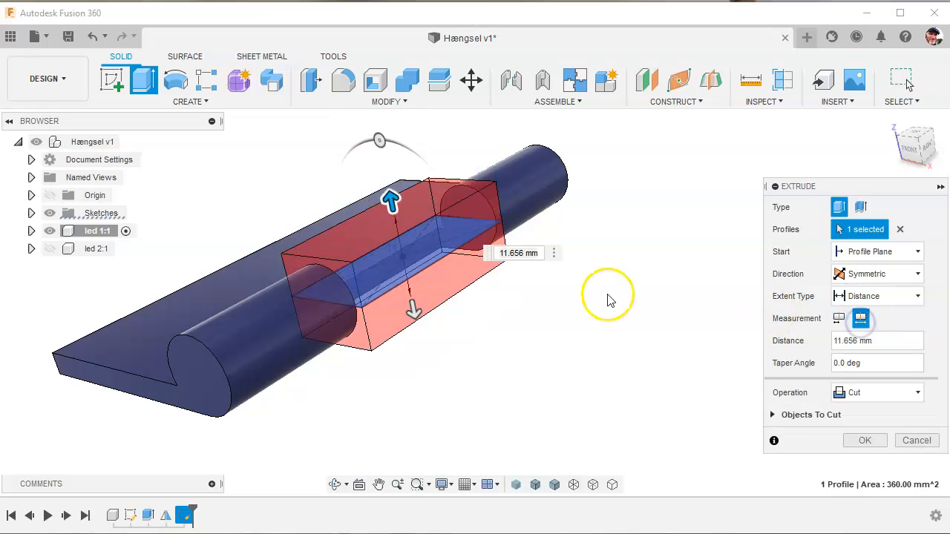
pyautogui.moveTo(394, 199); pyautogui.dragTo(387, 183)
pyautogui.click(861, 441)
pyautogui.keyDown('shift'); pyautogui.moveTo(746, 388); pyautogui.dragTo(737, 366, button='middle'); pyautogui.keyUp('shift')
pyautogui.scroll(-3, 621, 249)
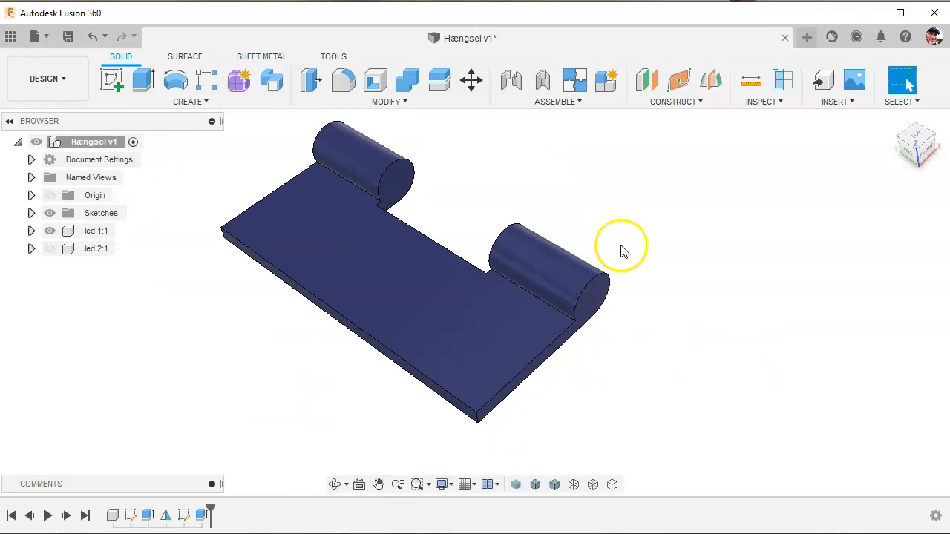
# Show led 2 and use Combine to cut it with led 1 as the tool body, keeping the tools.
pyautogui.click(50, 248)
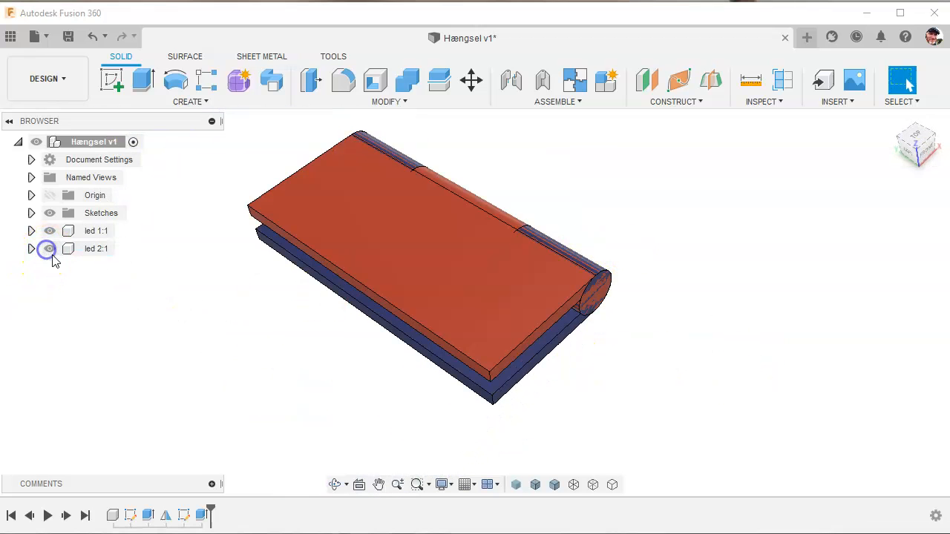
pyautogui.keyDown('shift'); pyautogui.moveTo(204, 350); pyautogui.dragTo(132, 352, button='middle'); pyautogui.keyUp('shift')
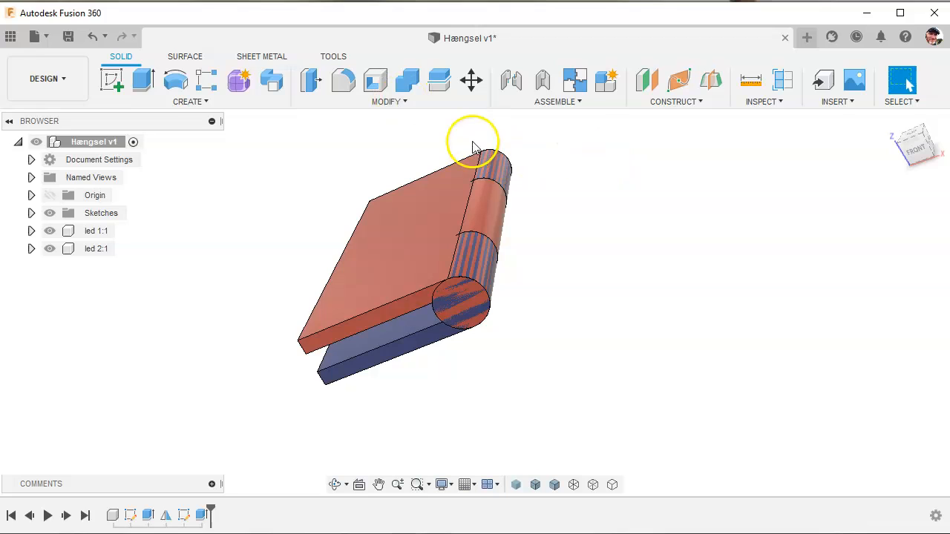
pyautogui.click(408, 81)
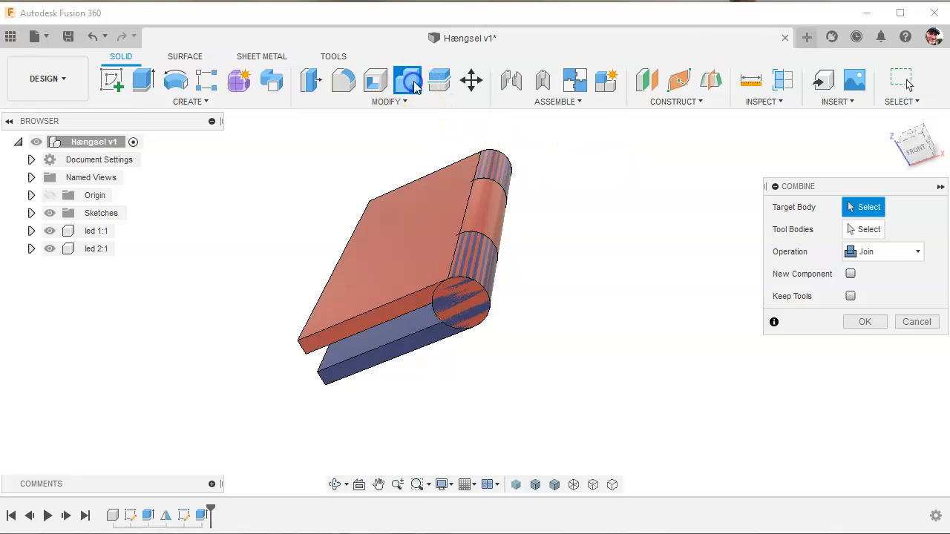
pyautogui.click(912, 252)
pyautogui.click(863, 291)
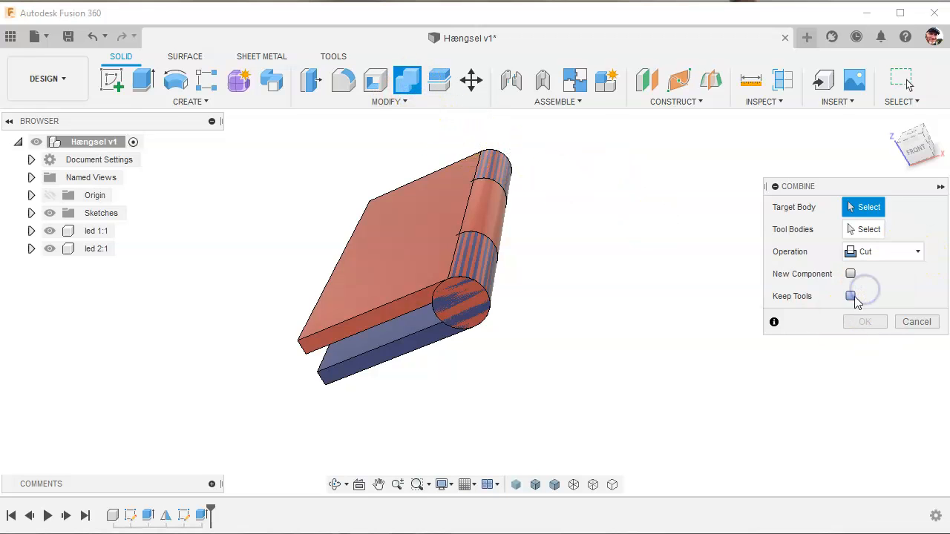
pyautogui.keyDown('shift'); pyautogui.moveTo(555, 328); pyautogui.dragTo(530, 316, button='middle'); pyautogui.keyUp('shift')
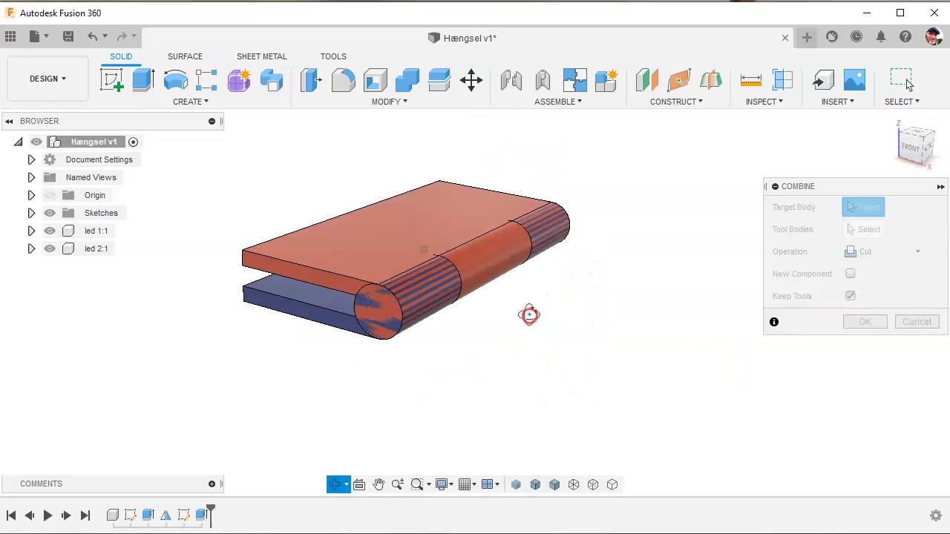
pyautogui.click(426, 202)
pyautogui.keyDown('shift'); pyautogui.moveTo(426, 201); pyautogui.dragTo(533, 336, button='middle'); pyautogui.keyUp('shift')
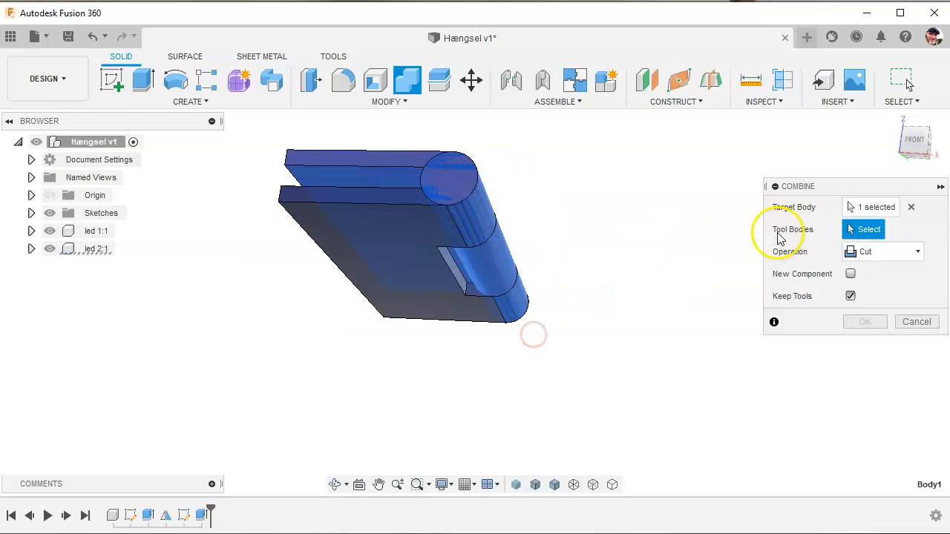
pyautogui.click(367, 249)
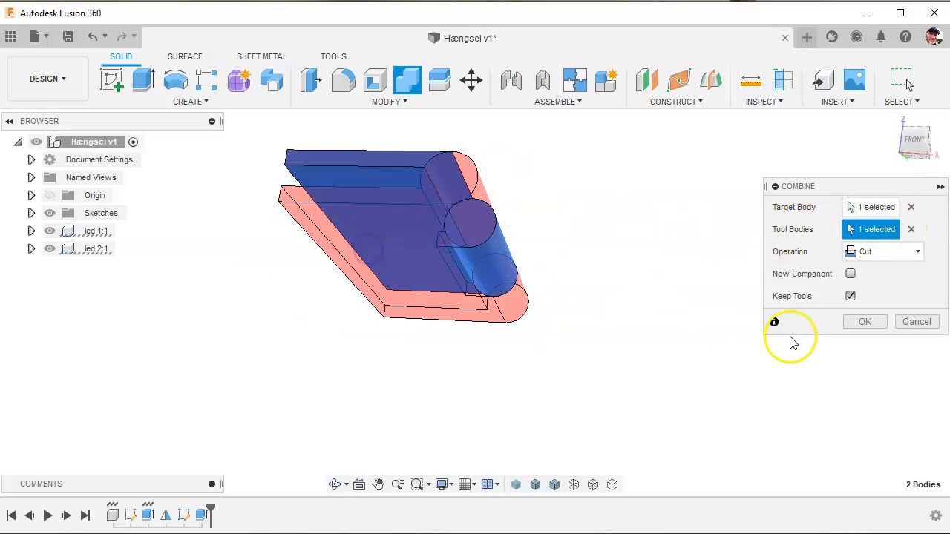
pyautogui.click(872, 327)
pyautogui.keyDown('shift'); pyautogui.moveTo(867, 322); pyautogui.dragTo(710, 328, button='middle'); pyautogui.keyUp('shift')
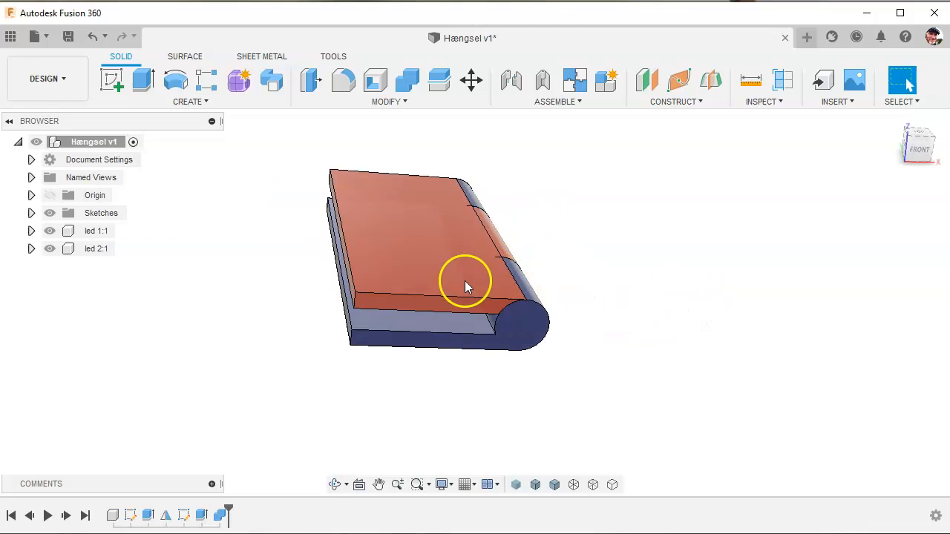
# Hide led 1 and start a sketch on the flat leaf face of led 2 that faces the other leaf.
pyautogui.keyDown('shift'); pyautogui.moveTo(659, 299); pyautogui.dragTo(710, 273, button='middle'); pyautogui.keyUp('shift')
pyautogui.click(49, 231)
pyautogui.keyDown('shift'); pyautogui.moveTo(301, 356); pyautogui.dragTo(308, 285, button='middle'); pyautogui.keyUp('shift')
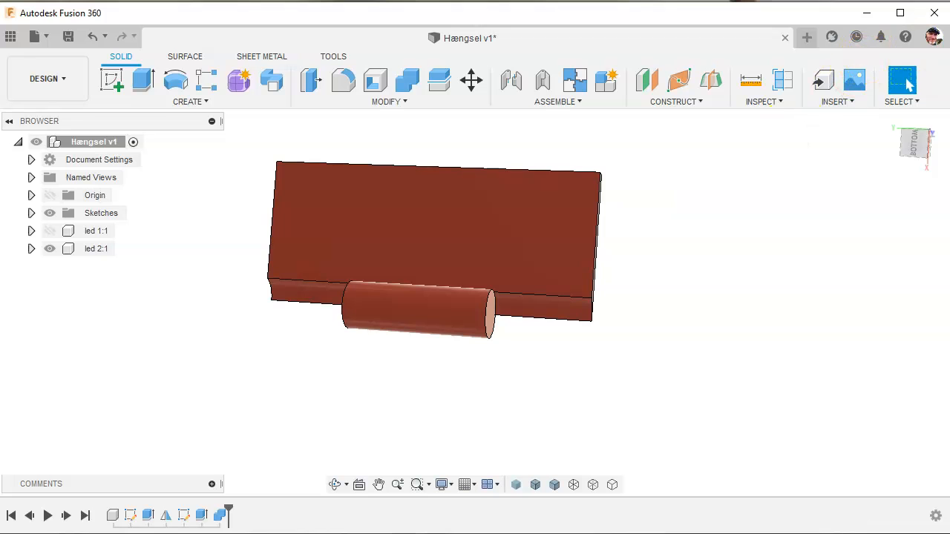
pyautogui.click(912, 146)
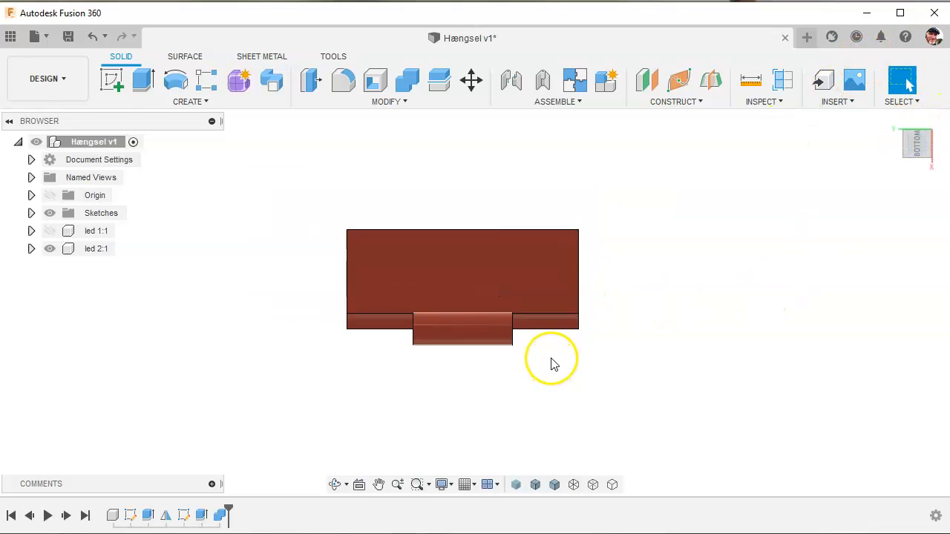
pyautogui.click(111, 80)
pyautogui.scroll(5, 356, 354)
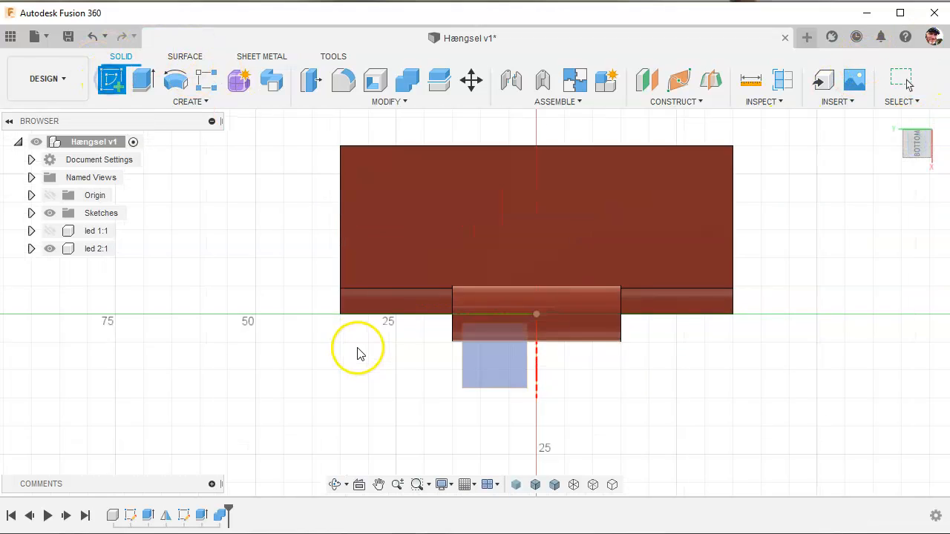
pyautogui.click(412, 233)
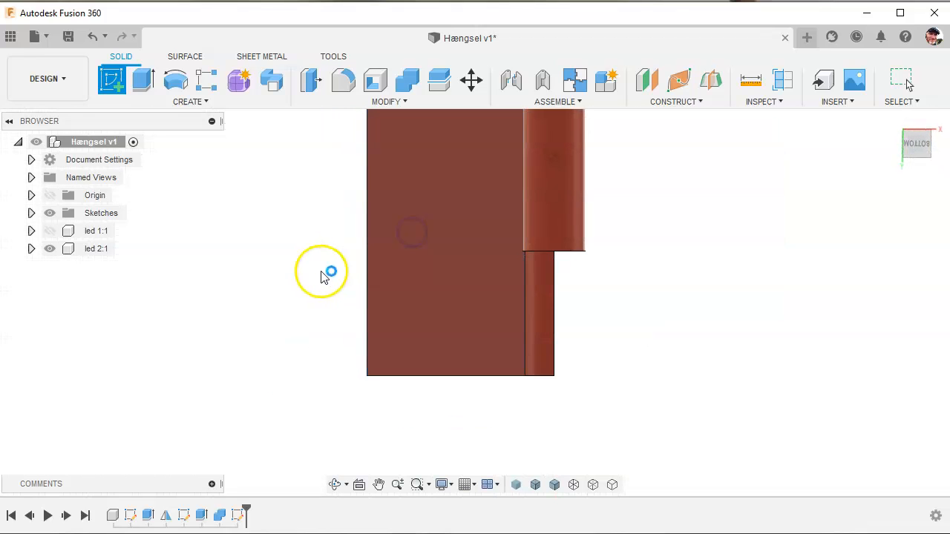
# Draw a two-point rectangle over the strip beside led 2's central knuckle on the +Y side, extending past the leaf's end and edge.
pyautogui.click(143, 80)
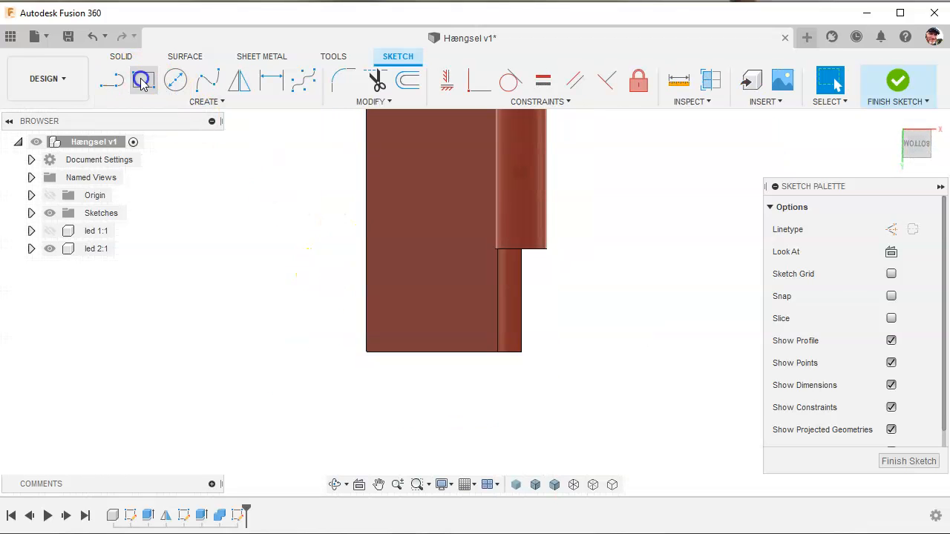
pyautogui.scroll(2, 457, 291)
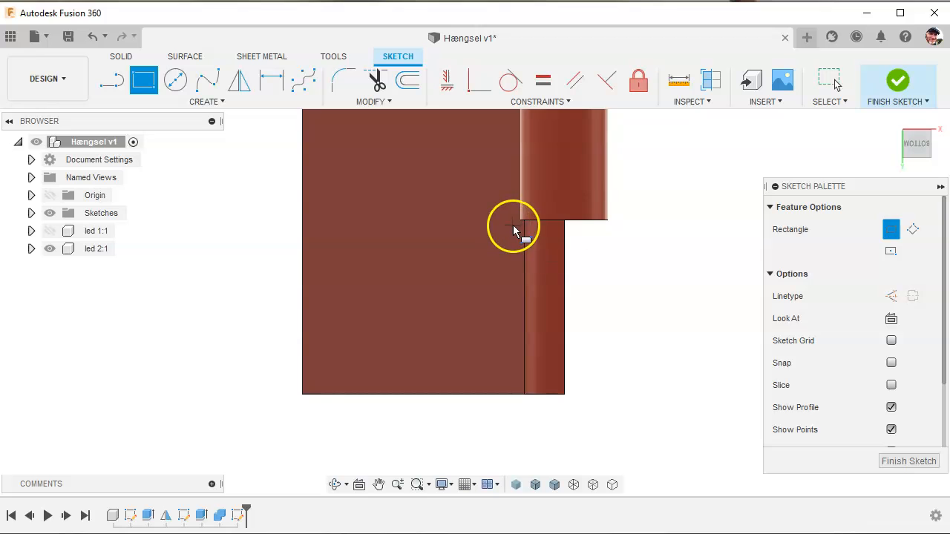
pyautogui.click(510, 226)
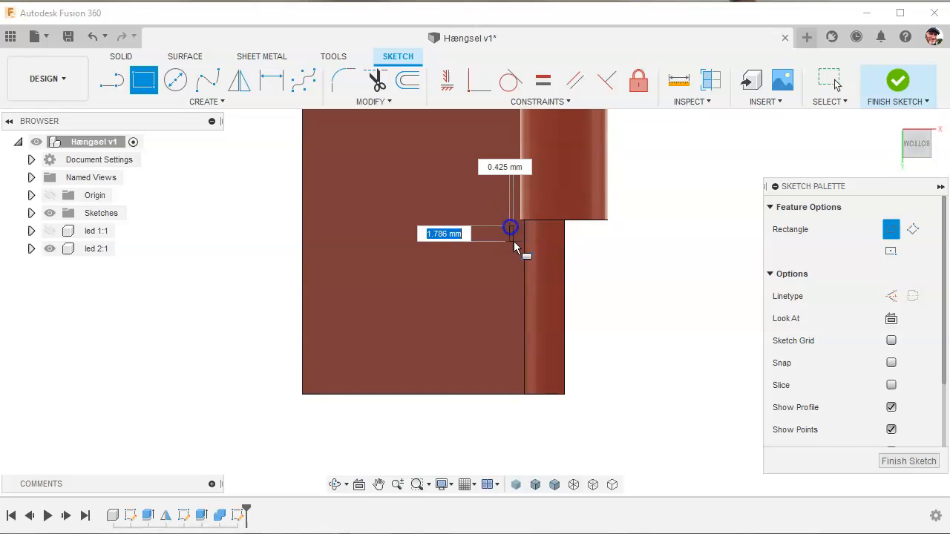
pyautogui.click(616, 421)
pyautogui.scroll(-3, 498, 409)
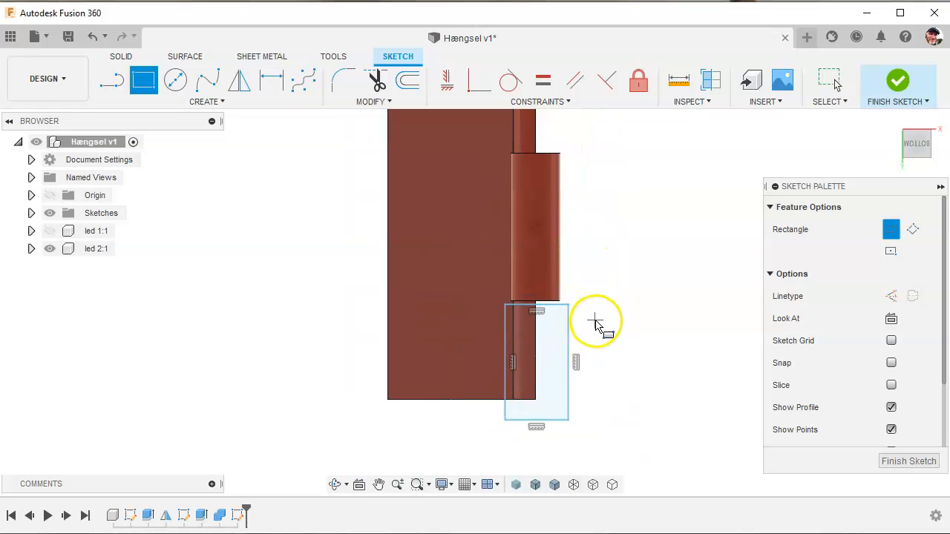
pyautogui.scroll(-2, 595, 321)
pyautogui.scroll(2, 623, 226)
pyautogui.scroll(-2, 316, 267)
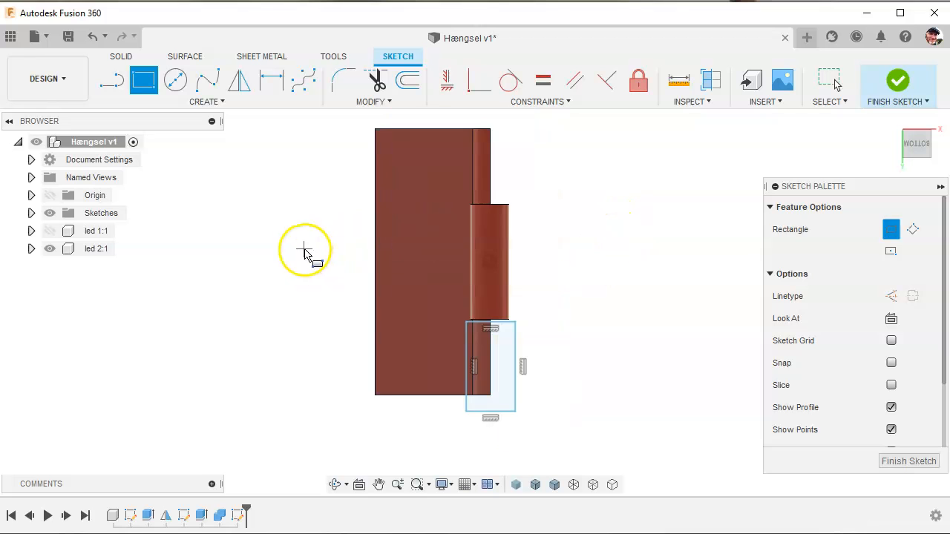
# Draw a horizontal construction line about 40 mm long from the sketch origin across the leaf past its outer edge.
pyautogui.click(112, 83)
pyautogui.scroll(3, 445, 303)
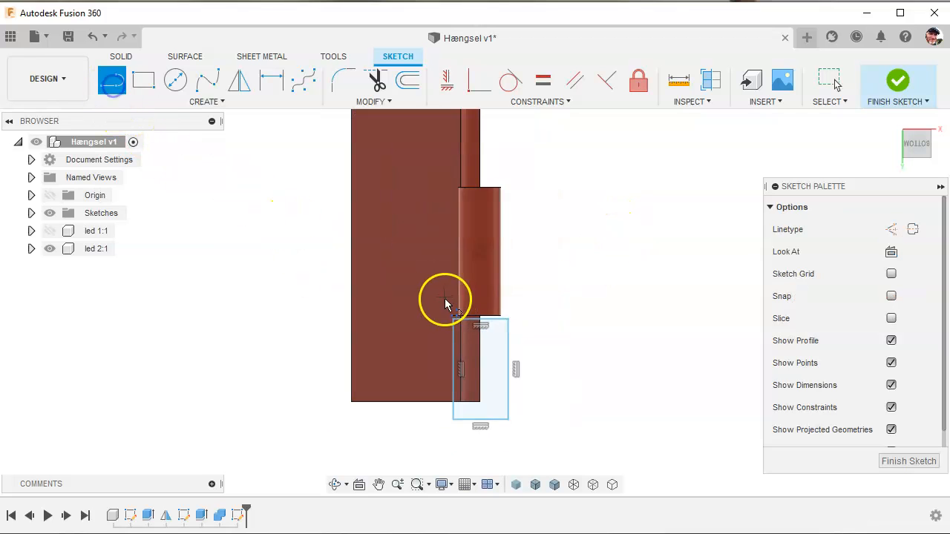
pyautogui.click(486, 245)
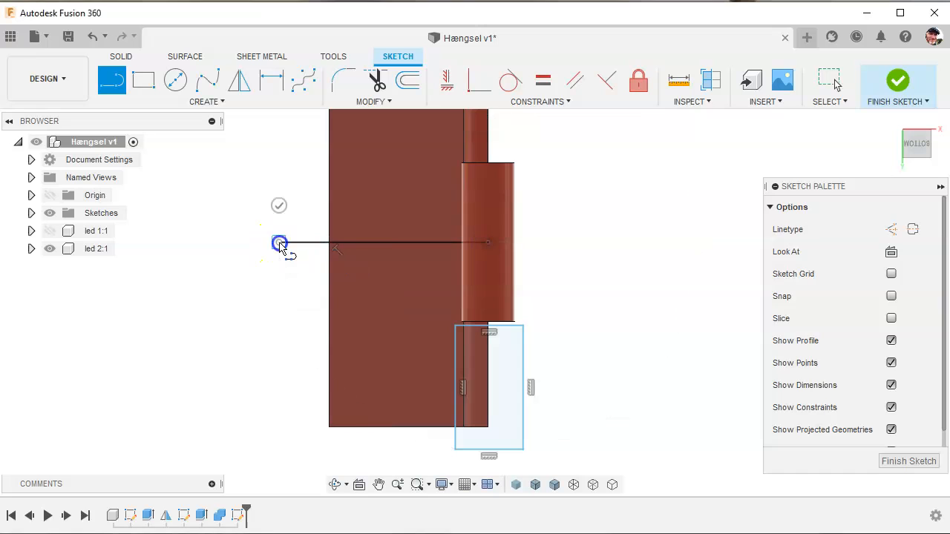
pyautogui.click(278, 254)
pyautogui.press('Escape')
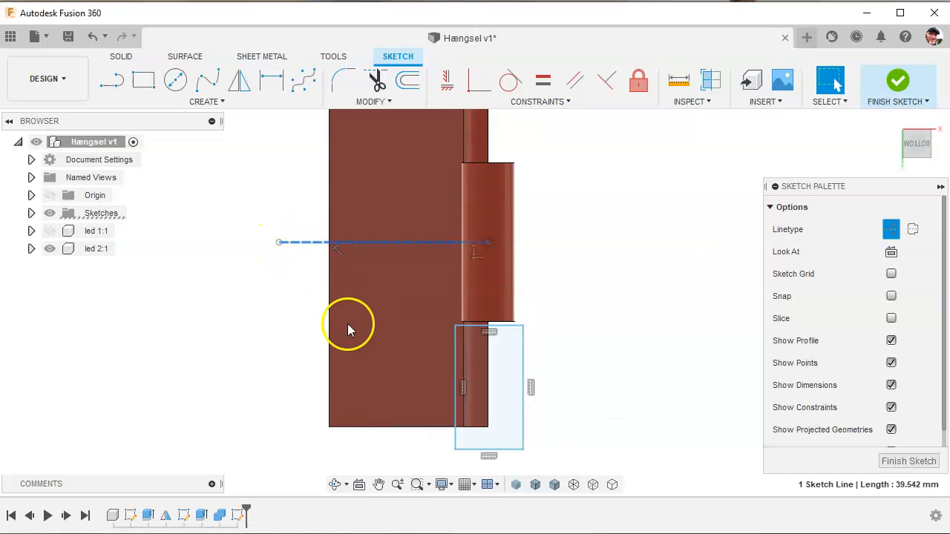
pyautogui.click(597, 269)
# Vertically align the midpoint of the rectangle's edge beside the central knuckle with the sketch origin.
pyautogui.scroll(-2, 586, 270)
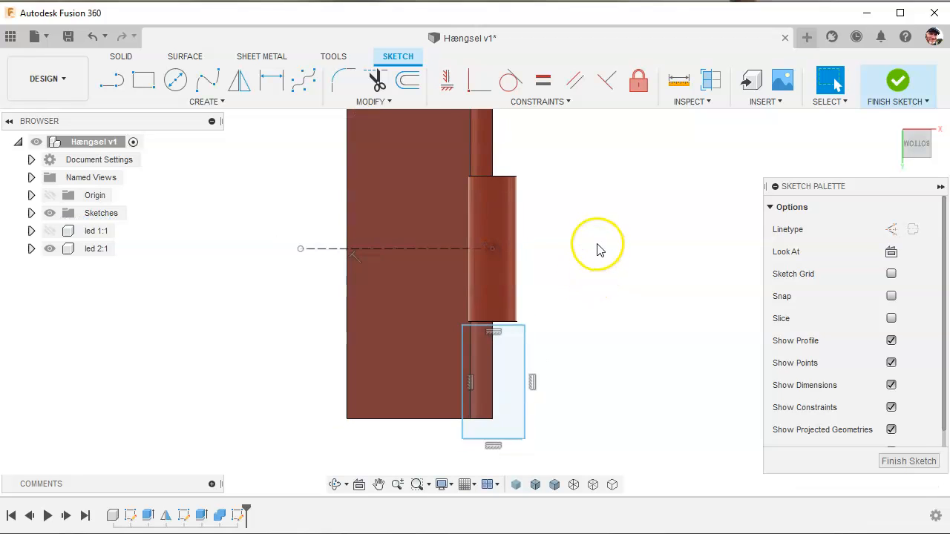
pyautogui.scroll(1, 599, 249)
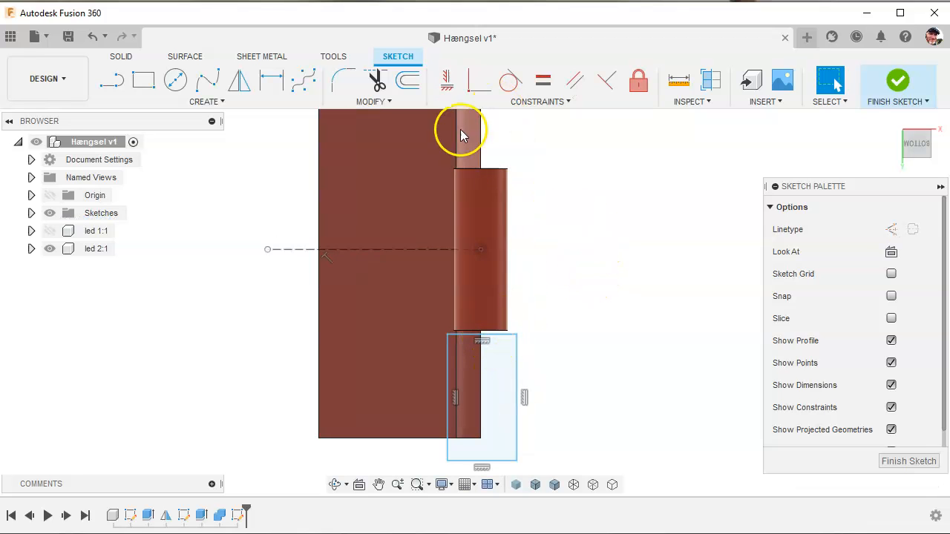
pyautogui.click(447, 82)
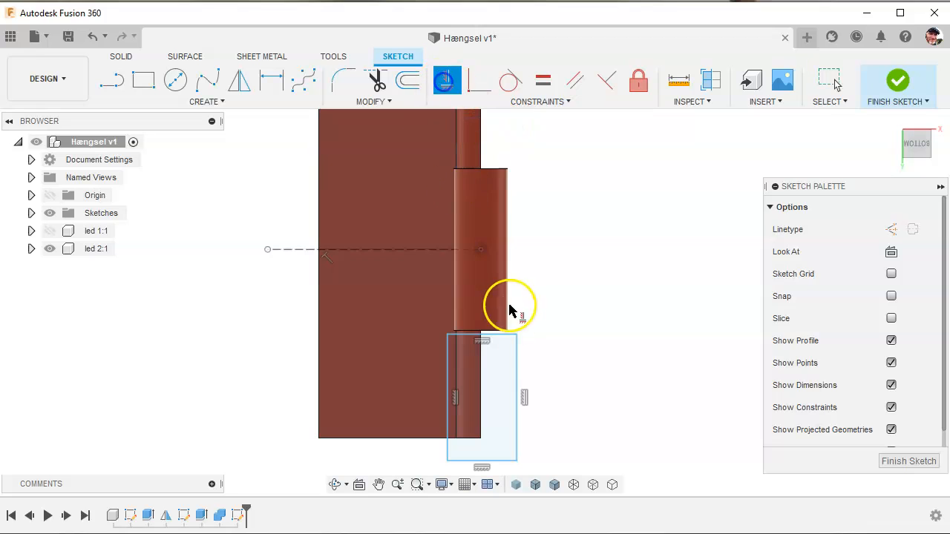
pyautogui.click(481, 250)
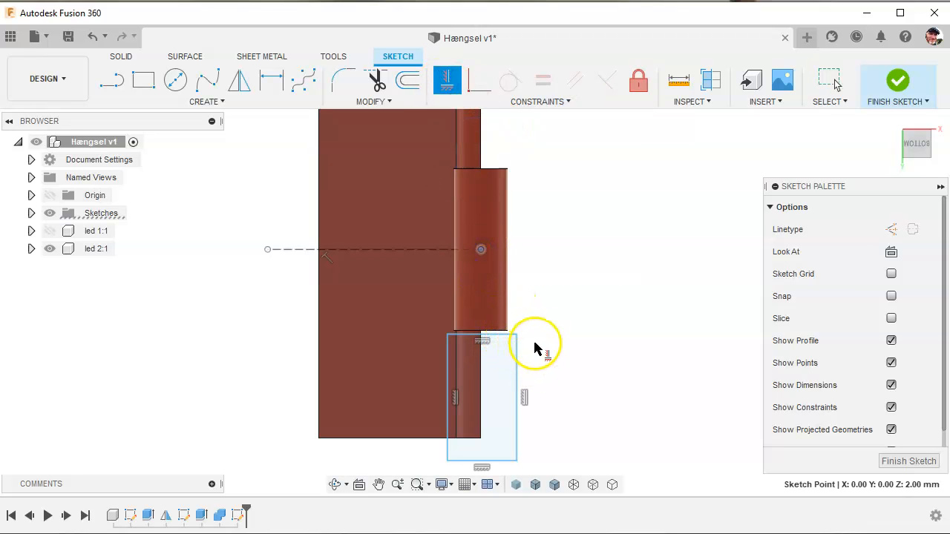
pyautogui.click(483, 335)
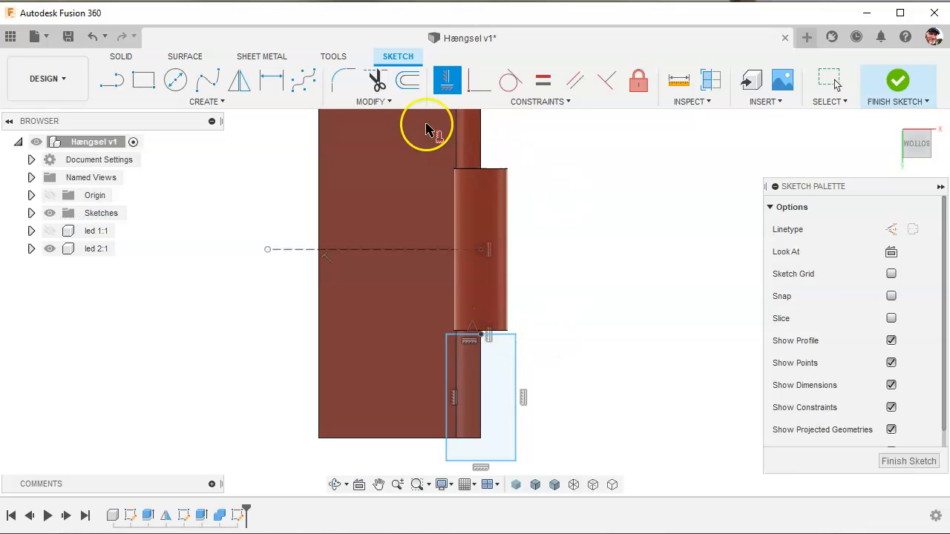
# Dimension the rectangle's width across the barrel to 12 mm.
pyautogui.click(272, 80)
pyautogui.scroll(-3, 494, 339)
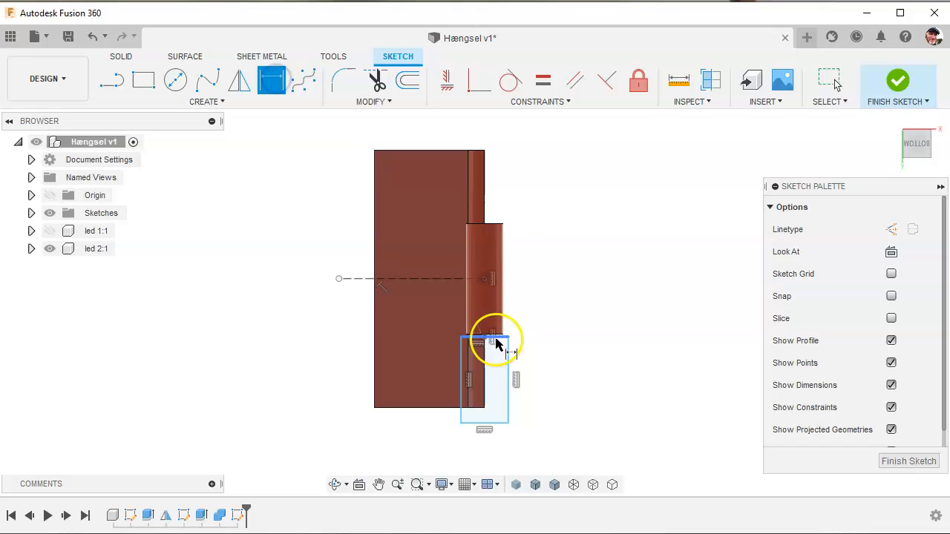
pyautogui.click(501, 429)
pyautogui.click(542, 448)
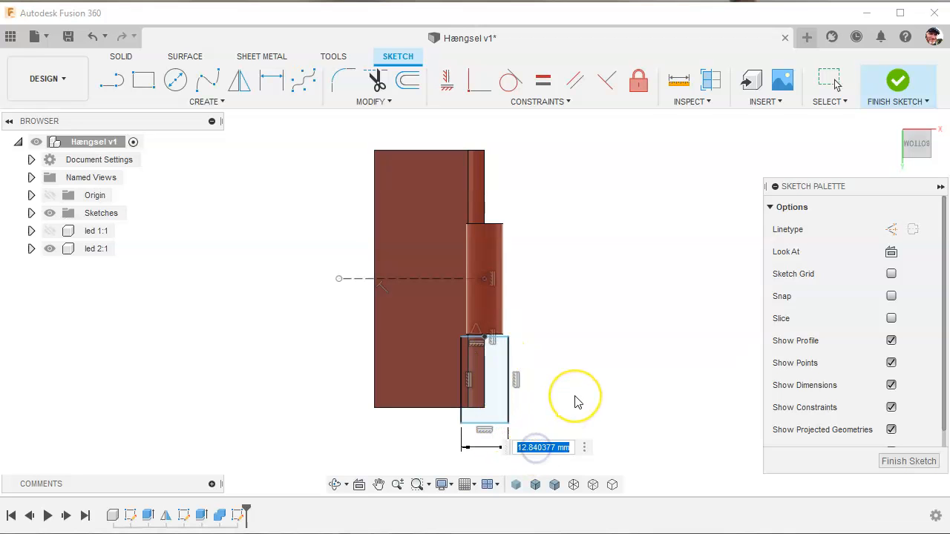
pyautogui.press('Return')
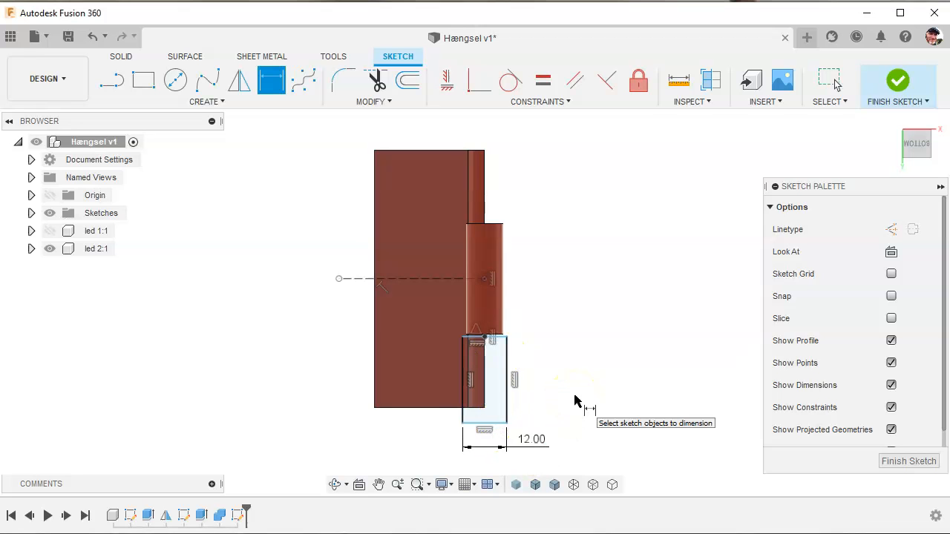
# Project the central knuckle's round end face next to the rectangle into the sketch.
pyautogui.scroll(3, 524, 390)
pyautogui.scroll(-1, 547, 311)
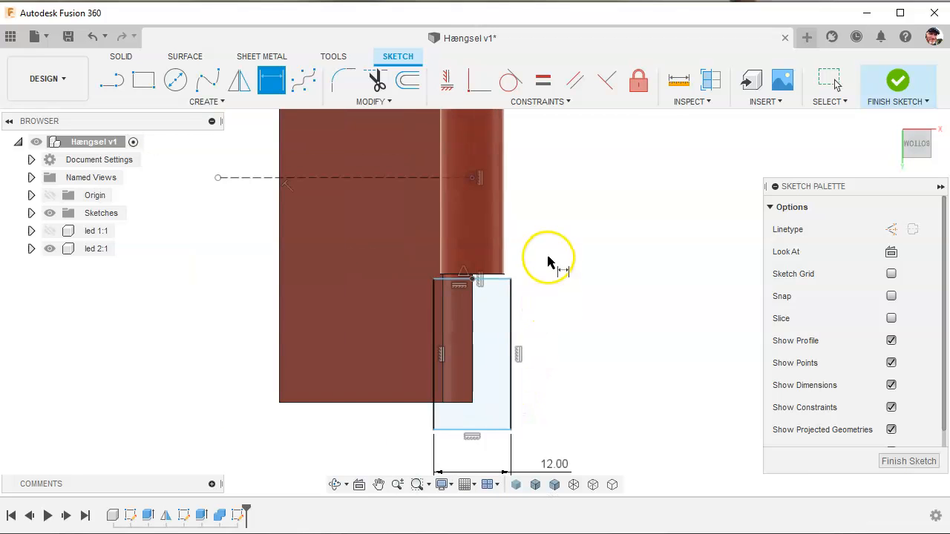
pyautogui.scroll(1, 548, 257)
pyautogui.keyDown('shift'); pyautogui.moveTo(545, 306); pyautogui.dragTo(539, 289, button='middle'); pyautogui.keyUp('shift')
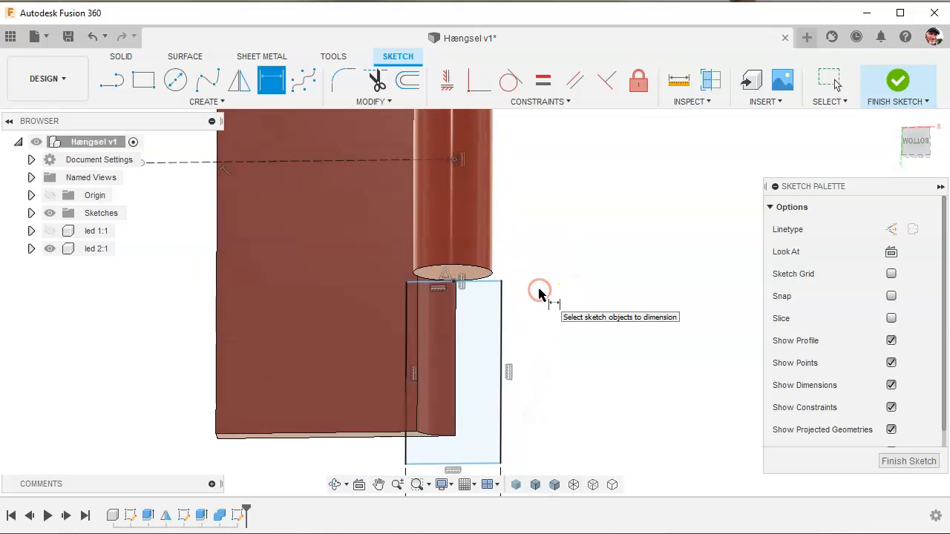
pyautogui.click(551, 308)
pyautogui.press('p')
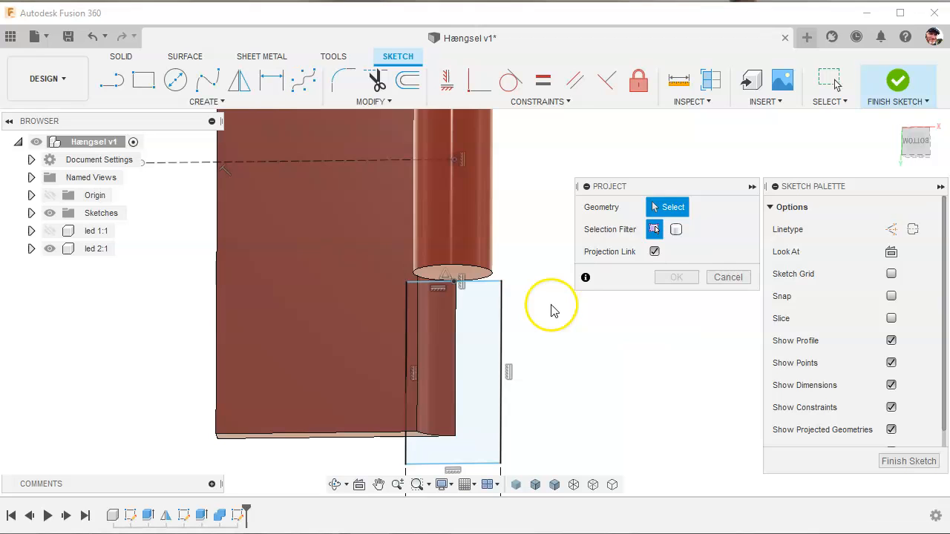
pyautogui.click(460, 278)
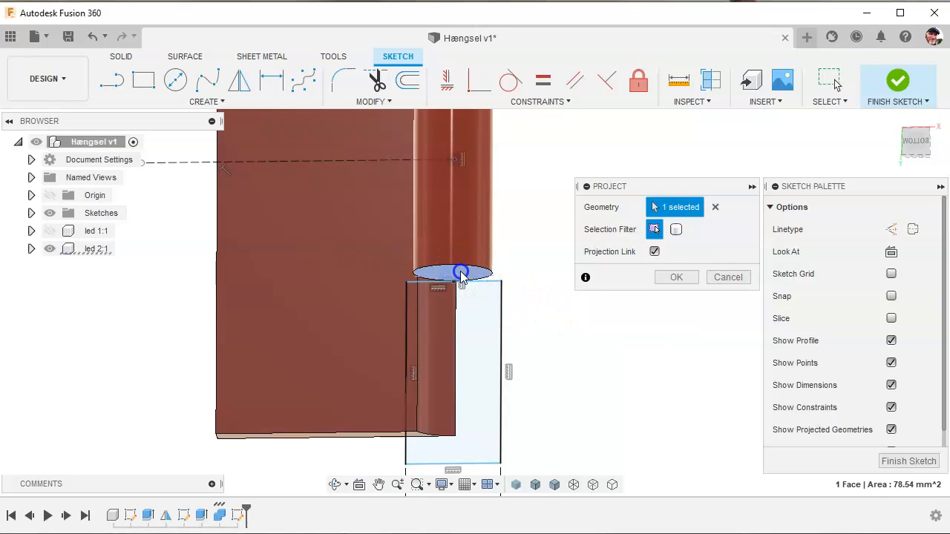
pyautogui.click(671, 277)
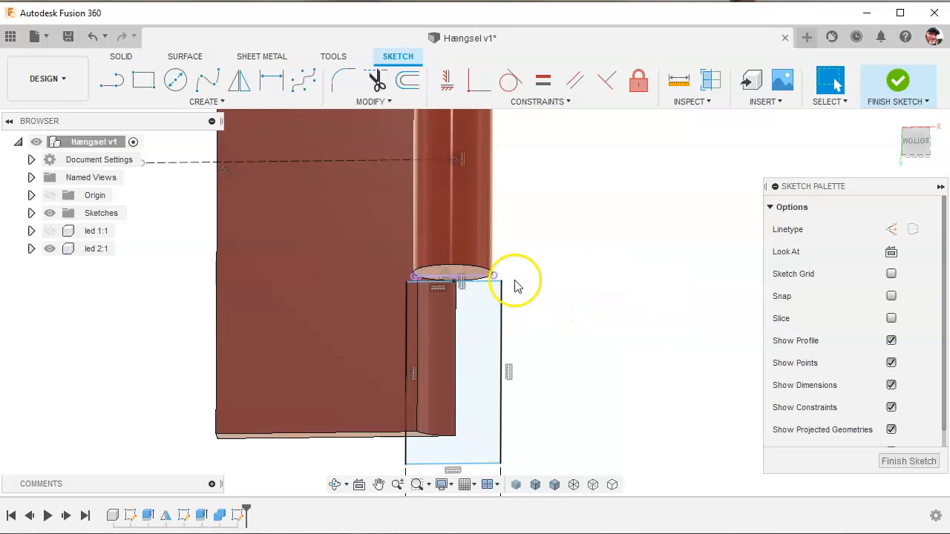
# Make the rectangle's inner edge coincident with the projected knuckle end and stretch its outer end farther past the leaf, to about Y 42 mm.
pyautogui.click(477, 80)
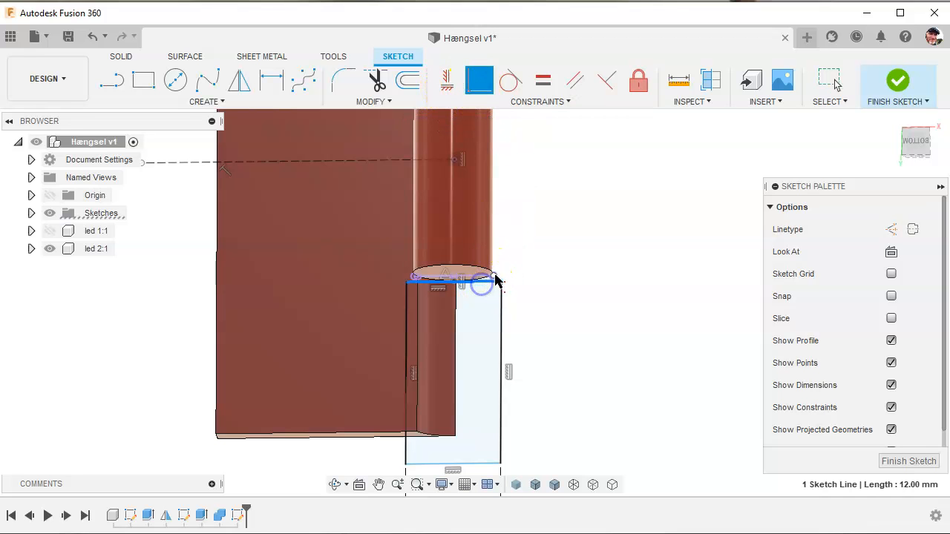
pyautogui.scroll(-3, 551, 268)
pyautogui.moveTo(551, 268)
pyautogui.keyDown('shift'); pyautogui.mouseDown(button='middle')
pyautogui.moveTo(587, 238)
pyautogui.moveTo(579, 270)
pyautogui.mouseUp(button='middle'); pyautogui.keyUp('shift')
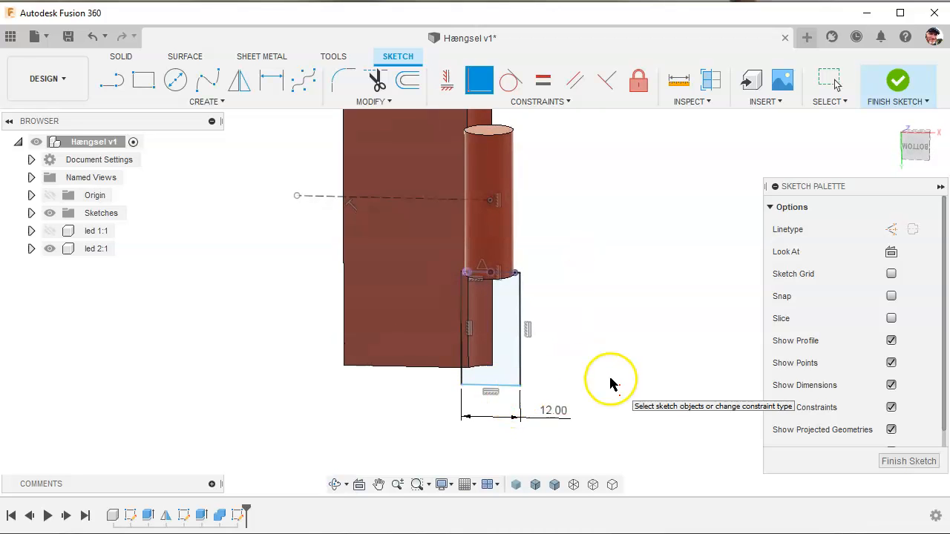
pyautogui.press('Escape')
pyautogui.moveTo(520, 387); pyautogui.dragTo(521, 404)
pyautogui.moveTo(599, 396)
pyautogui.keyDown('shift'); pyautogui.mouseDown(button='middle')
pyautogui.moveTo(648, 339)
pyautogui.moveTo(640, 342)
pyautogui.mouseUp(button='middle'); pyautogui.keyUp('shift')
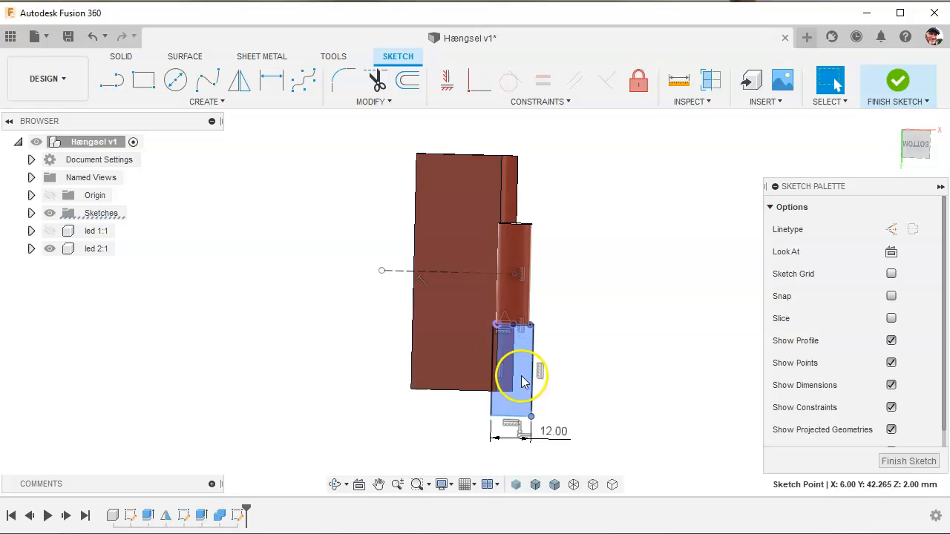
# Mirror the rectangle about the horizontal construction line to the other side of led 2's central knuckle.
pyautogui.click(238, 80)
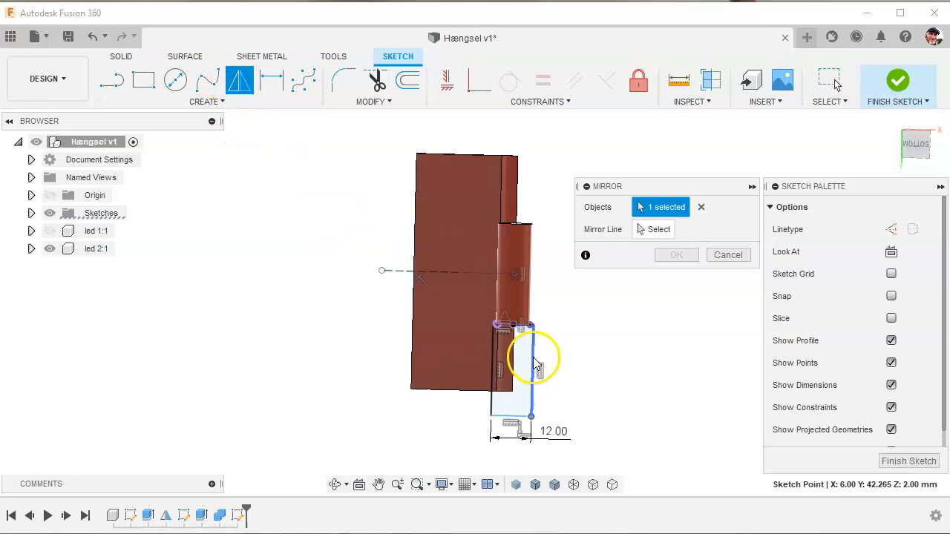
pyautogui.scroll(3, 537, 362)
pyautogui.scroll(-2, 437, 284)
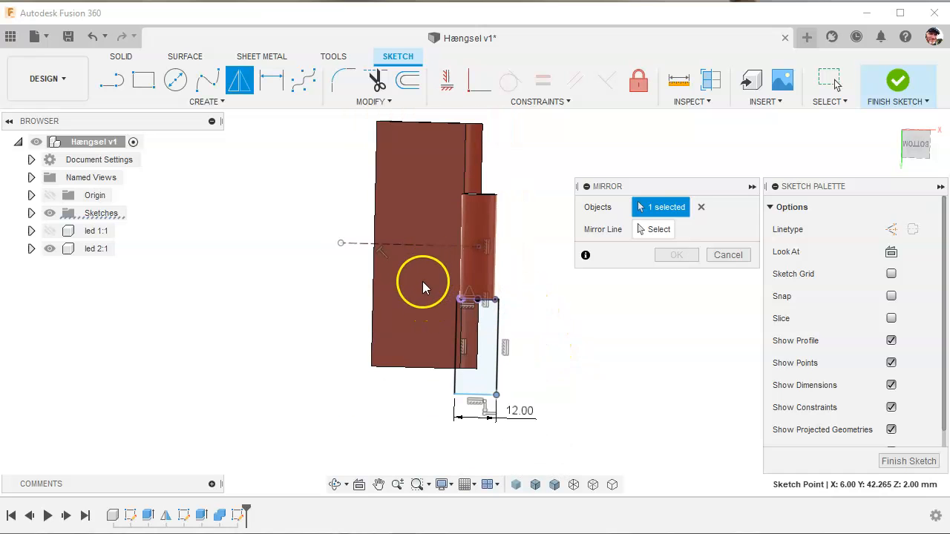
pyautogui.moveTo(430, 279)
pyautogui.mouseDown()
pyautogui.moveTo(492, 394)
pyautogui.moveTo(512, 410)
pyautogui.mouseUp()
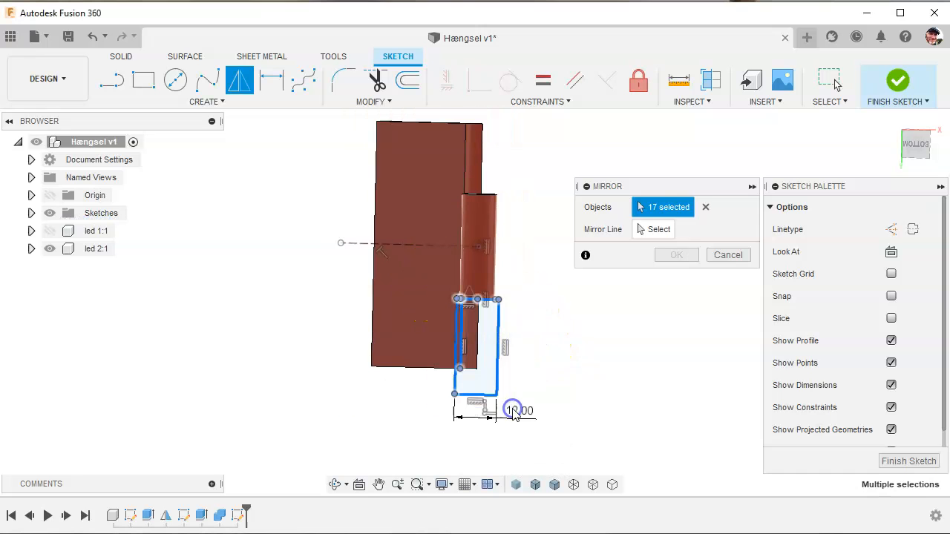
pyautogui.scroll(2, 519, 371)
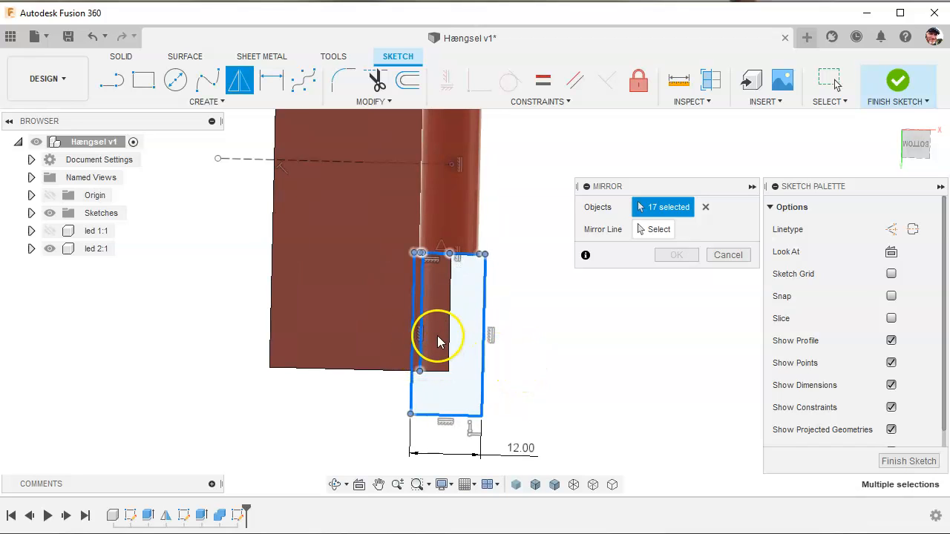
pyautogui.scroll(-2, 440, 356)
pyautogui.click(653, 229)
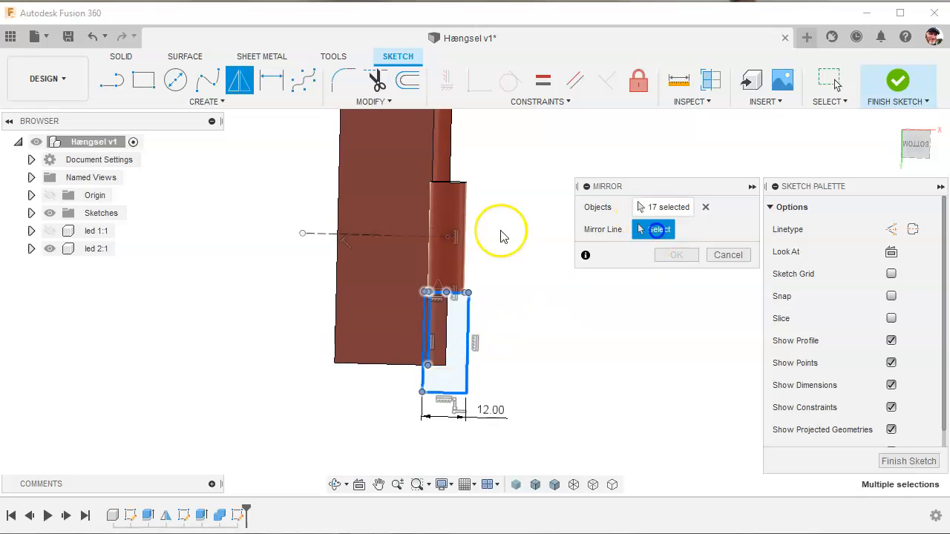
pyautogui.click(365, 235)
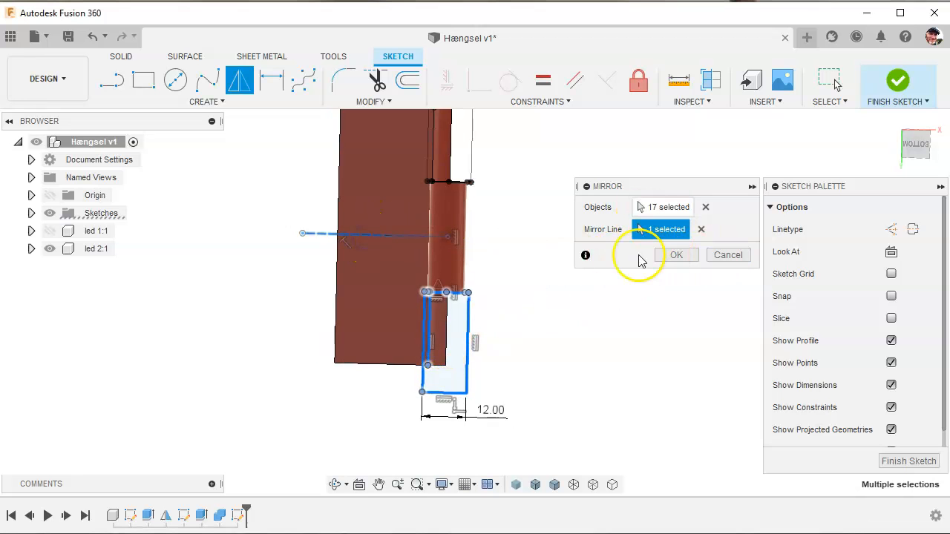
pyautogui.click(671, 255)
pyautogui.scroll(-2, 569, 338)
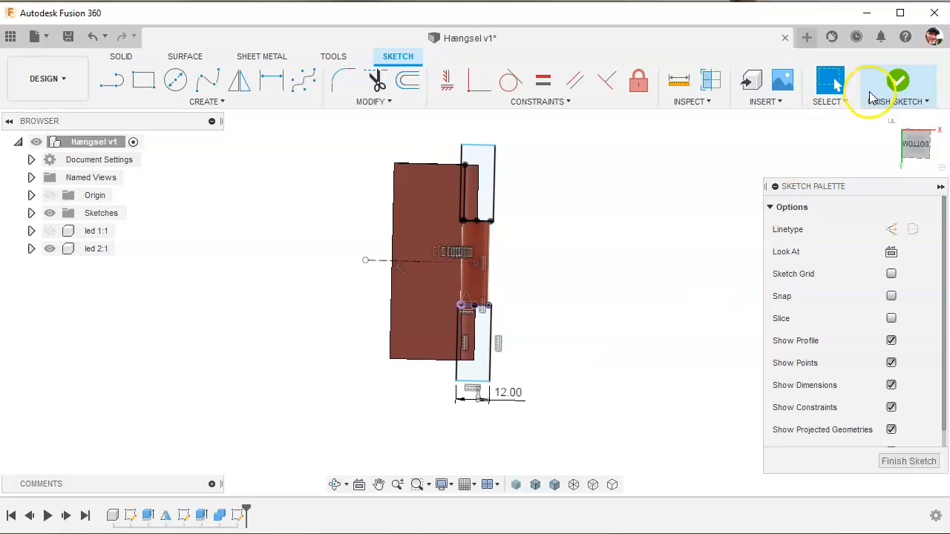
# Finish the sketch and extrude-cut all four profiles of the two rectangles through led 2 on both sides of its central knuckle.
pyautogui.click(894, 81)
pyautogui.click(144, 80)
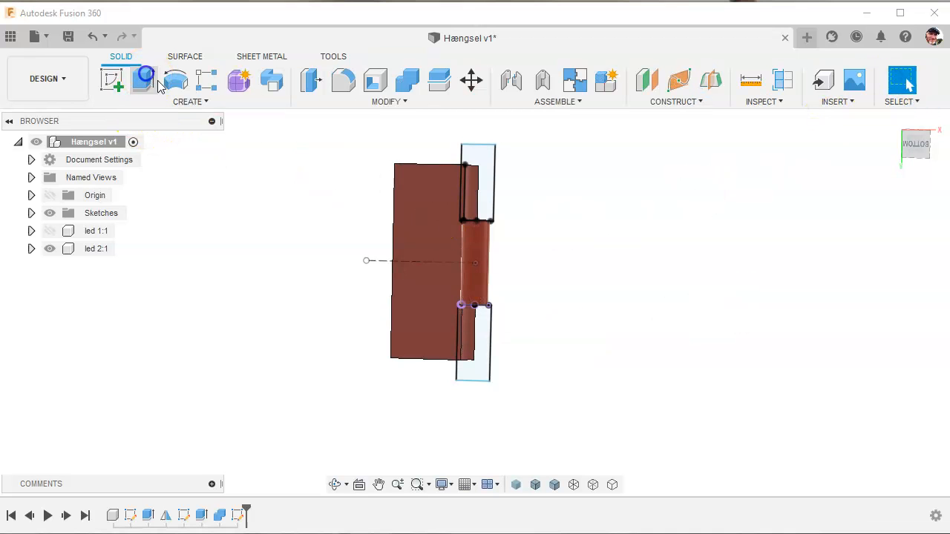
pyautogui.click(466, 192)
pyautogui.scroll(2, 466, 192)
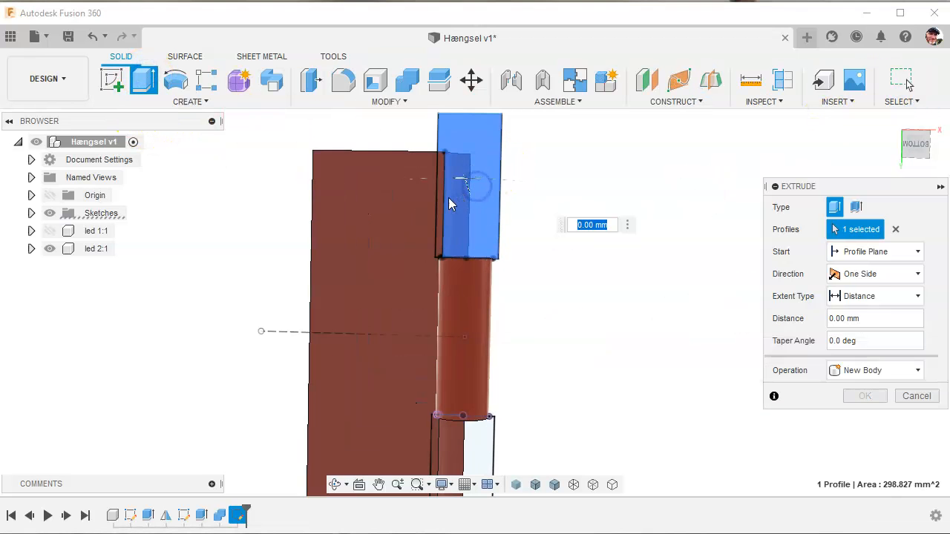
pyautogui.click(441, 205)
pyautogui.scroll(-2, 451, 213)
pyautogui.scroll(3, 467, 413)
pyautogui.click(472, 405)
pyautogui.click(434, 398)
pyautogui.click(433, 394)
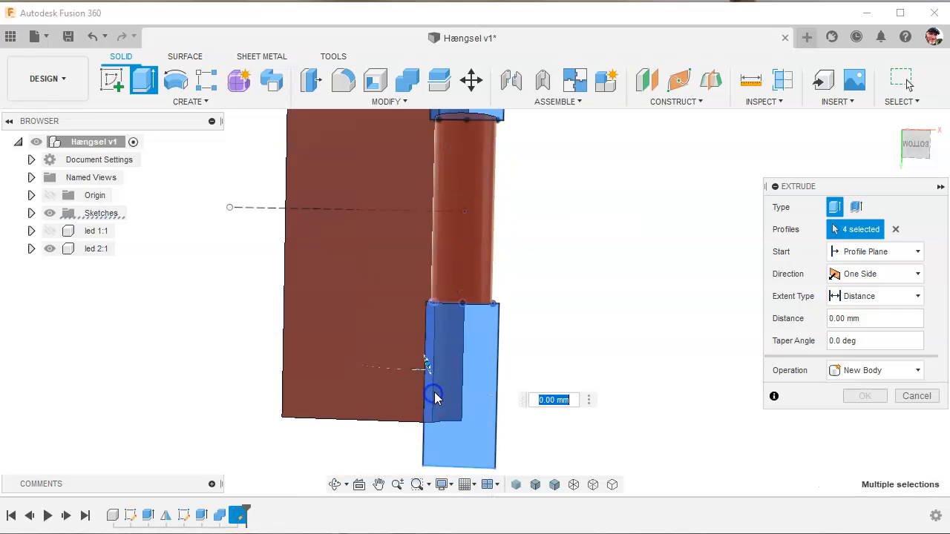
pyautogui.scroll(-2, 556, 333)
pyautogui.keyDown('shift'); pyautogui.moveTo(595, 319); pyautogui.dragTo(531, 280, button='middle'); pyautogui.keyUp('shift')
pyautogui.moveTo(422, 336); pyautogui.dragTo(601, 398)
pyautogui.click(866, 420)
# Show led 1 again and inspect from several sides how its knuckles fit around led 2's central knuckle.
pyautogui.keyDown('shift'); pyautogui.moveTo(859, 420); pyautogui.dragTo(725, 396, button='middle'); pyautogui.keyUp('shift')
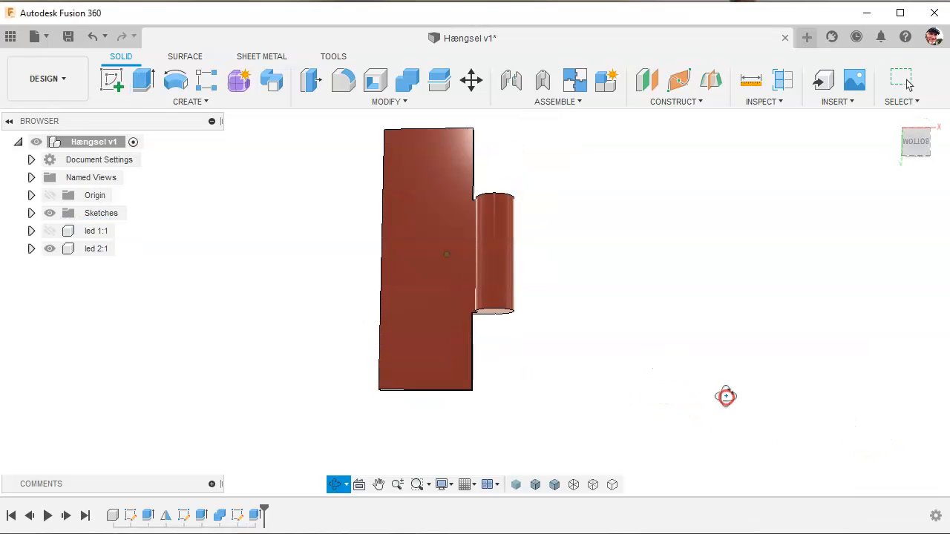
pyautogui.click(50, 232)
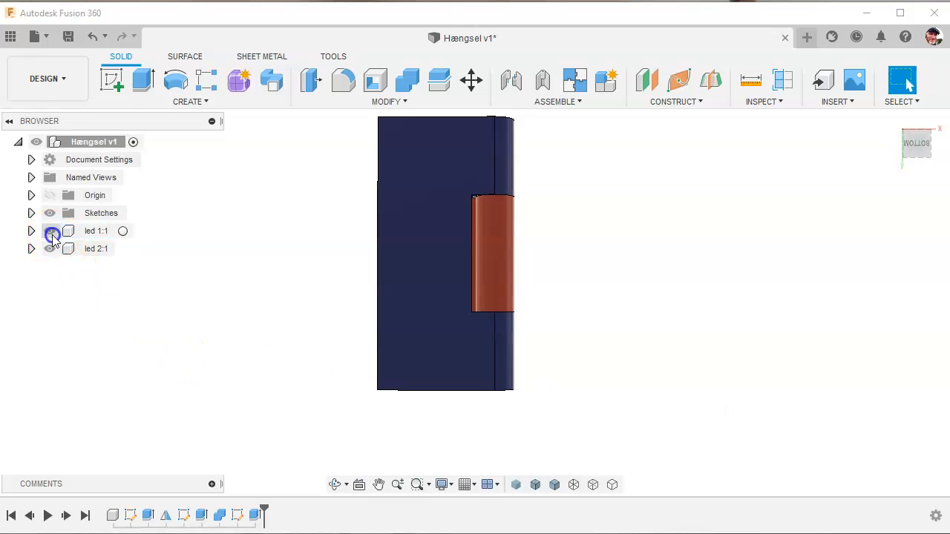
pyautogui.keyDown('shift'); pyautogui.moveTo(647, 408); pyautogui.dragTo(660, 317, button='middle'); pyautogui.keyUp('shift')
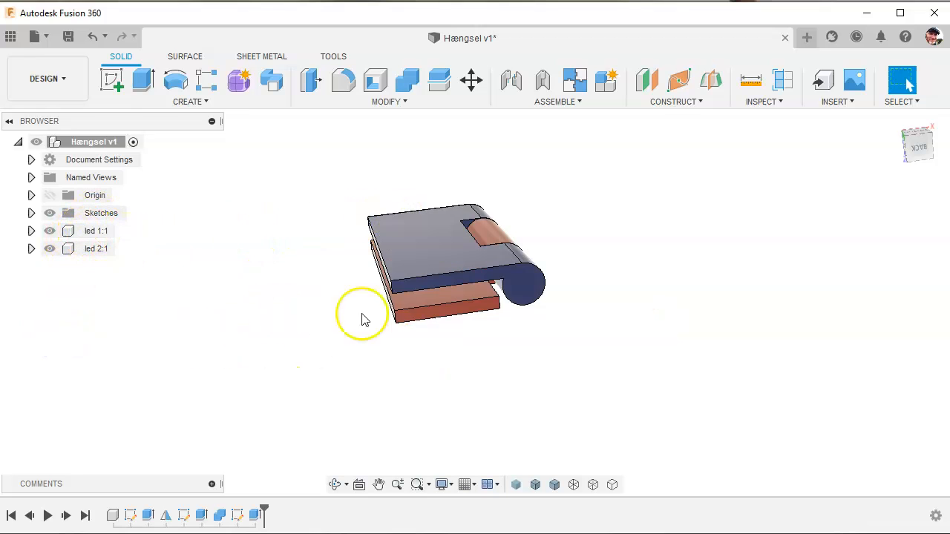
pyautogui.keyDown('shift'); pyautogui.moveTo(736, 306); pyautogui.dragTo(772, 322, button='middle'); pyautogui.keyUp('shift')
pyautogui.moveTo(653, 321)
pyautogui.keyDown('shift'); pyautogui.mouseDown(button='middle')
pyautogui.moveTo(706, 299)
pyautogui.moveTo(653, 337)
pyautogui.moveTo(664, 333)
pyautogui.mouseUp(button='middle'); pyautogui.keyUp('shift')
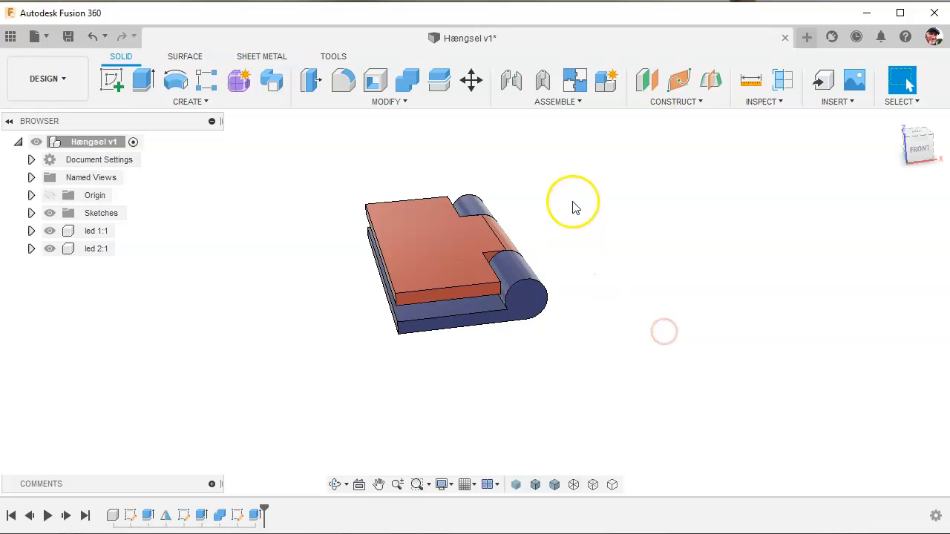
# Try moving led 1 away from led 2, and revert it to its original position.
pyautogui.moveTo(537, 312); pyautogui.dragTo(596, 339)
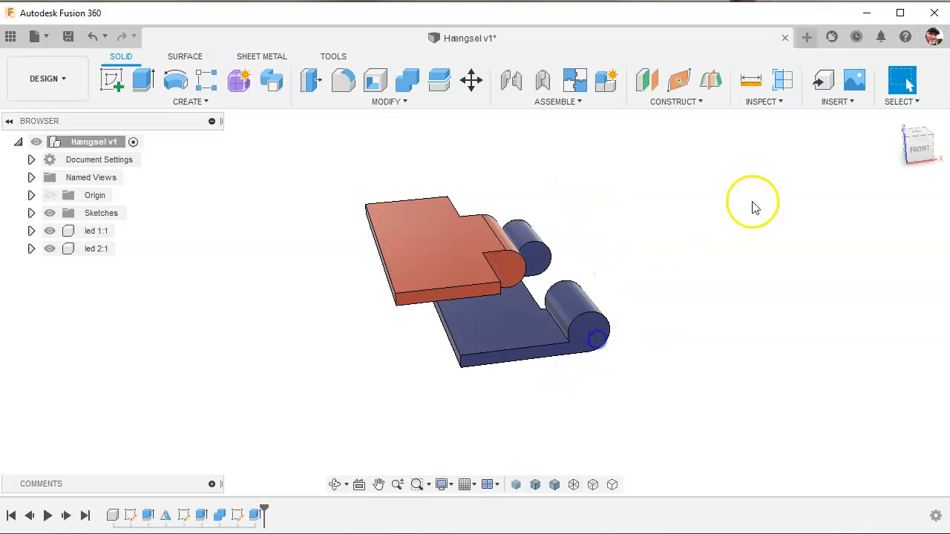
pyautogui.click(917, 79)
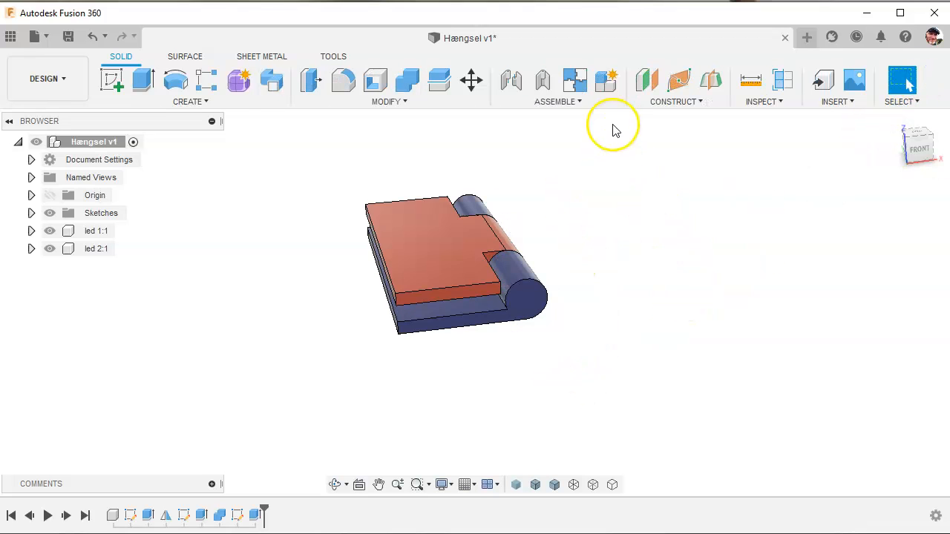
# Create a rigid as-built joint between led 1 and the top-level Hængsel component.
pyautogui.click(543, 80)
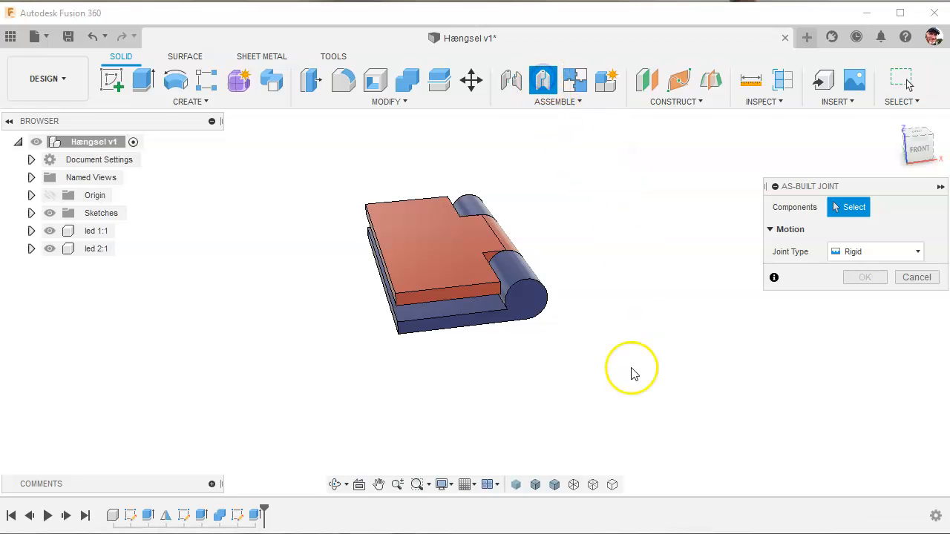
pyautogui.click(526, 306)
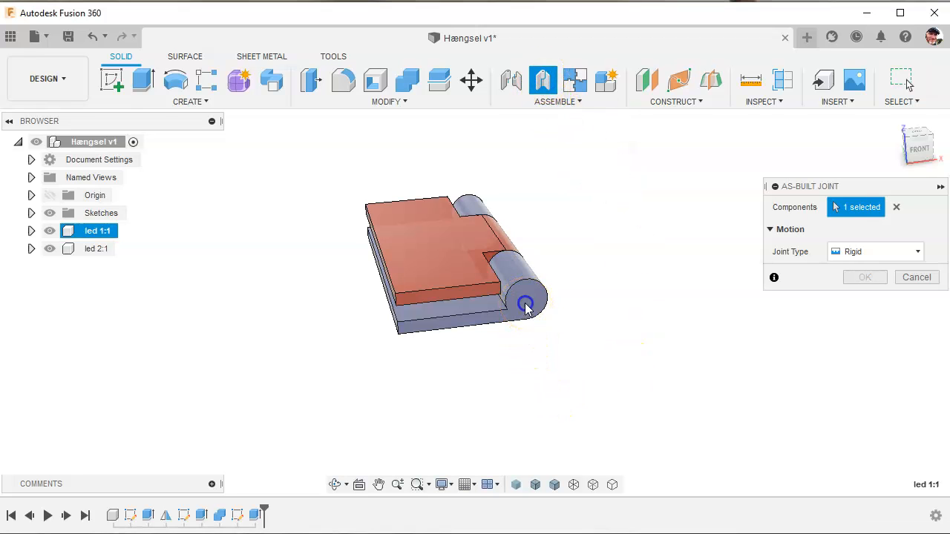
pyautogui.click(102, 144)
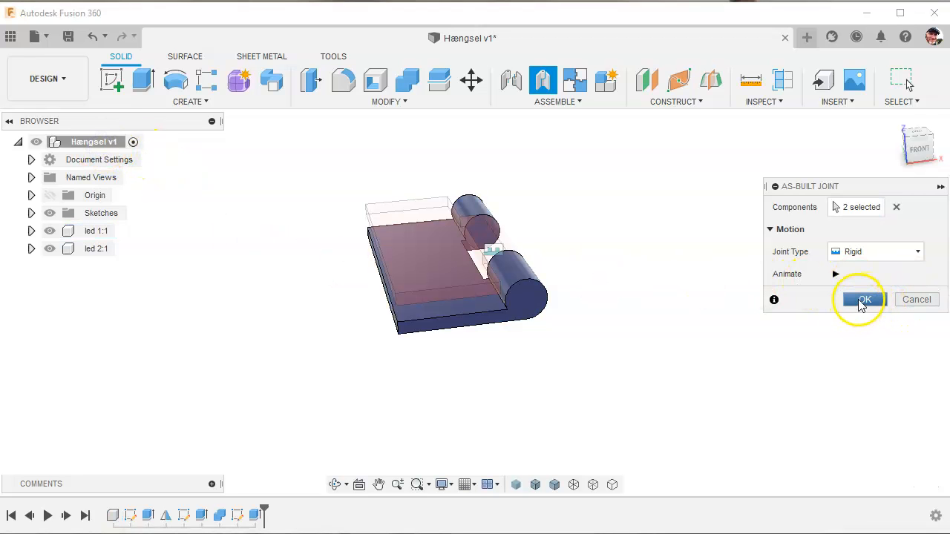
pyautogui.click(862, 303)
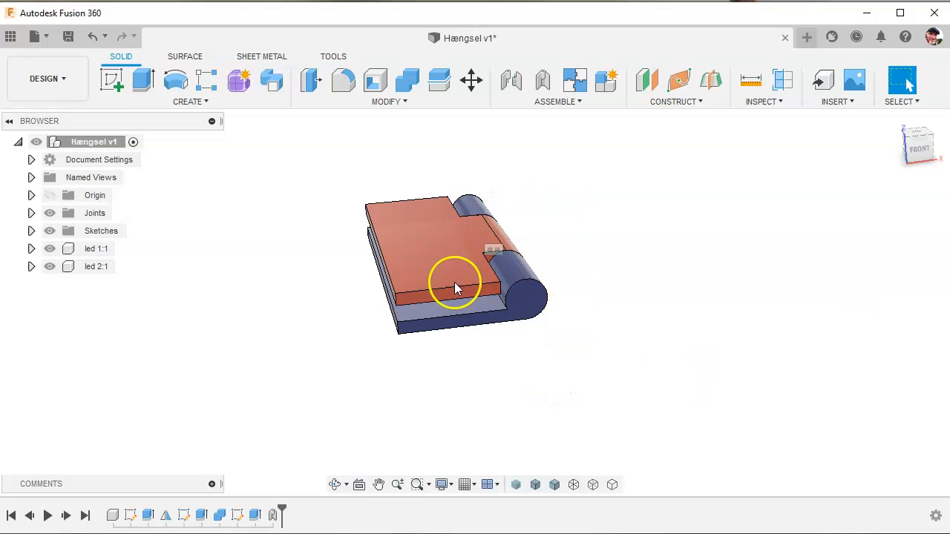
# Set up a revolute as-built joint with led 1 and led 2 as its two components.
pyautogui.keyDown('shift'); pyautogui.moveTo(631, 339); pyautogui.dragTo(650, 373, button='middle'); pyautogui.keyUp('shift')
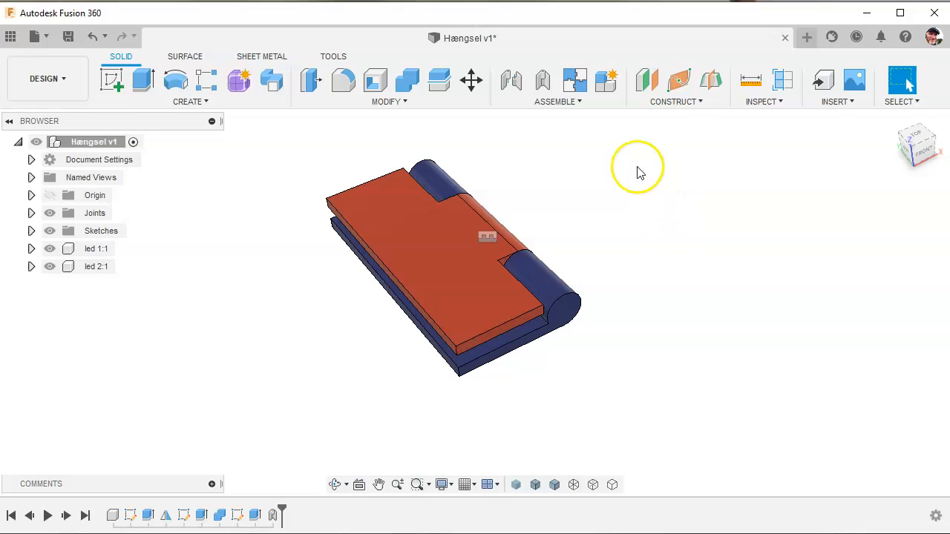
pyautogui.click(543, 79)
pyautogui.click(872, 257)
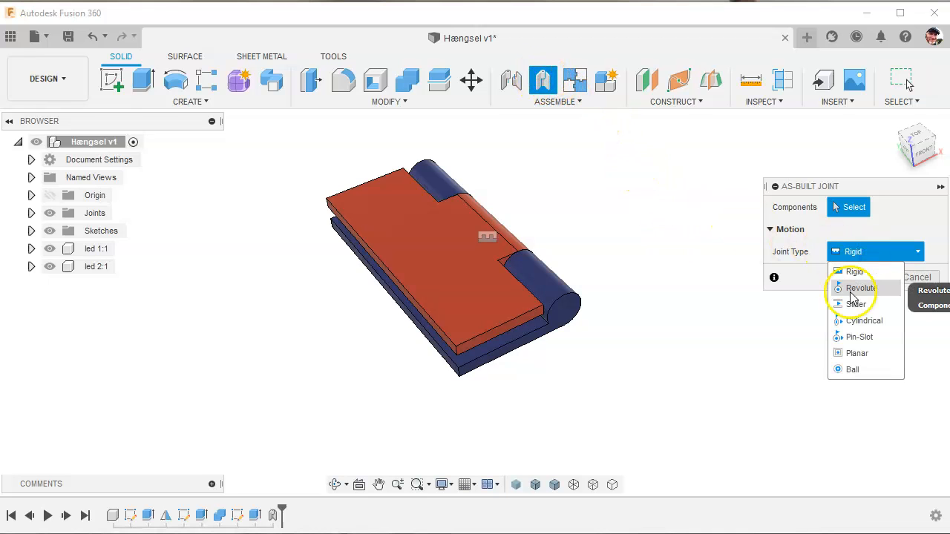
pyautogui.click(851, 289)
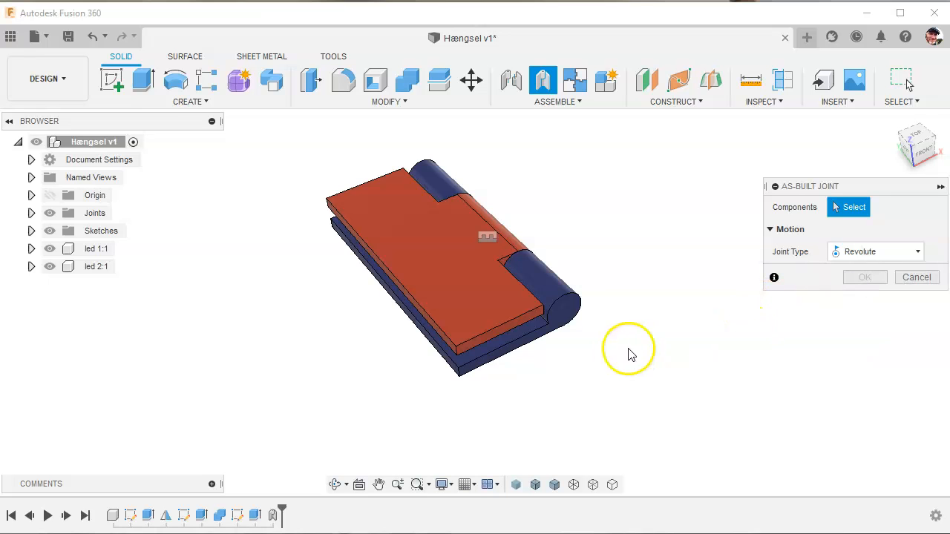
pyautogui.click(560, 301)
pyautogui.click(481, 296)
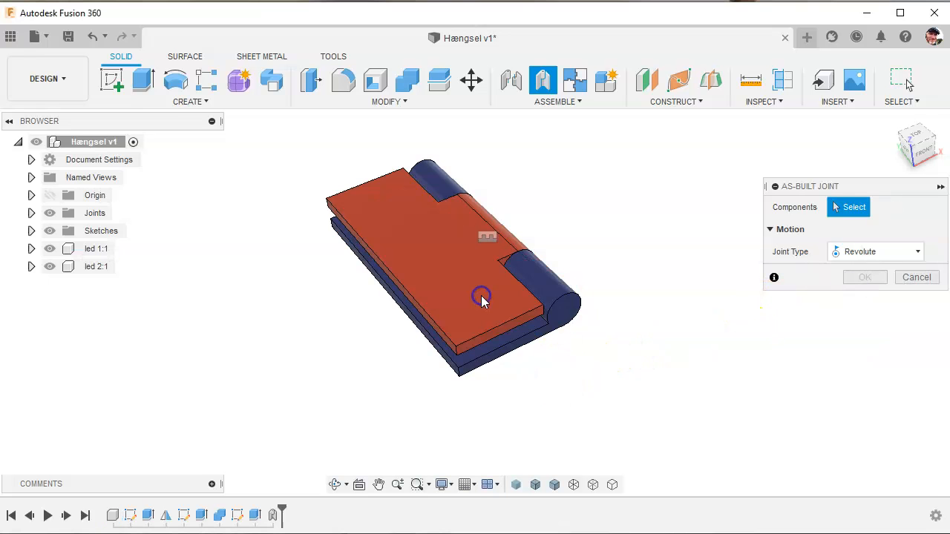
pyautogui.scroll(3, 515, 250)
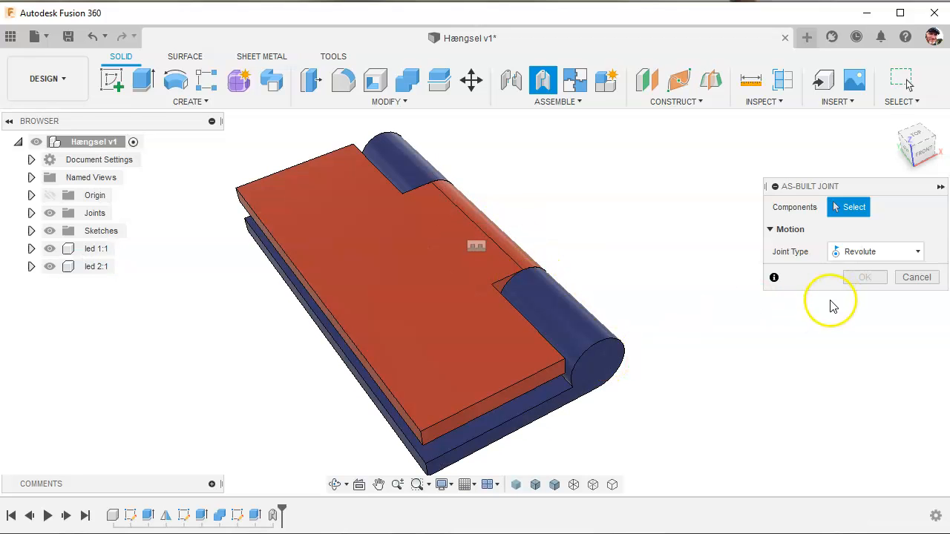
pyautogui.keyDown('shift'); pyautogui.moveTo(724, 322); pyautogui.dragTo(717, 304, button='middle'); pyautogui.keyUp('shift')
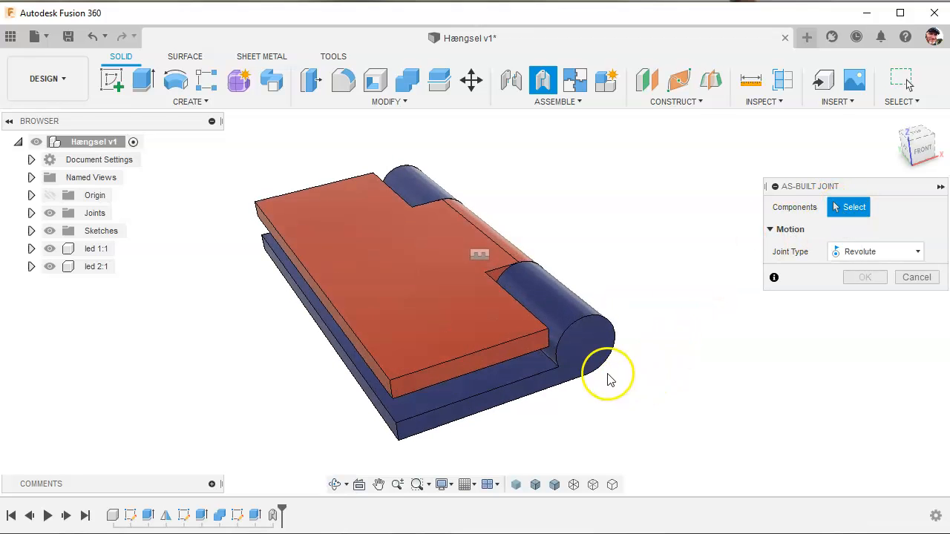
pyautogui.click(593, 352)
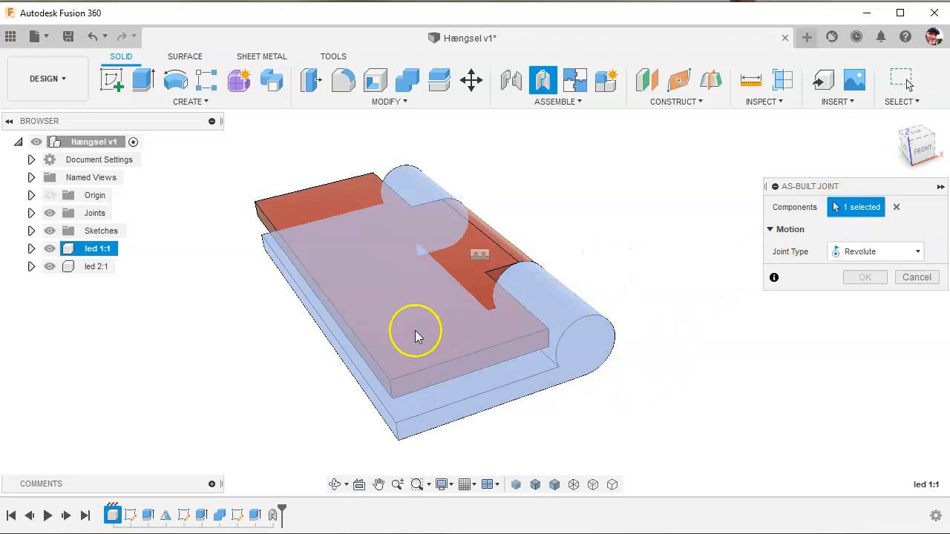
pyautogui.click(341, 191)
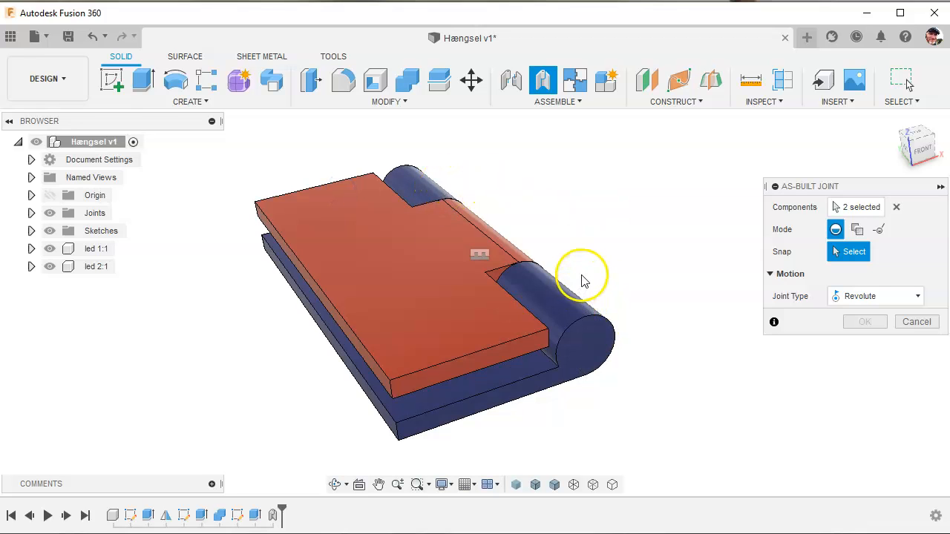
# Snap the revolute joint to the centre of led 1's knuckle end face, rotating about the Z axis, and create it.
pyautogui.scroll(3, 631, 327)
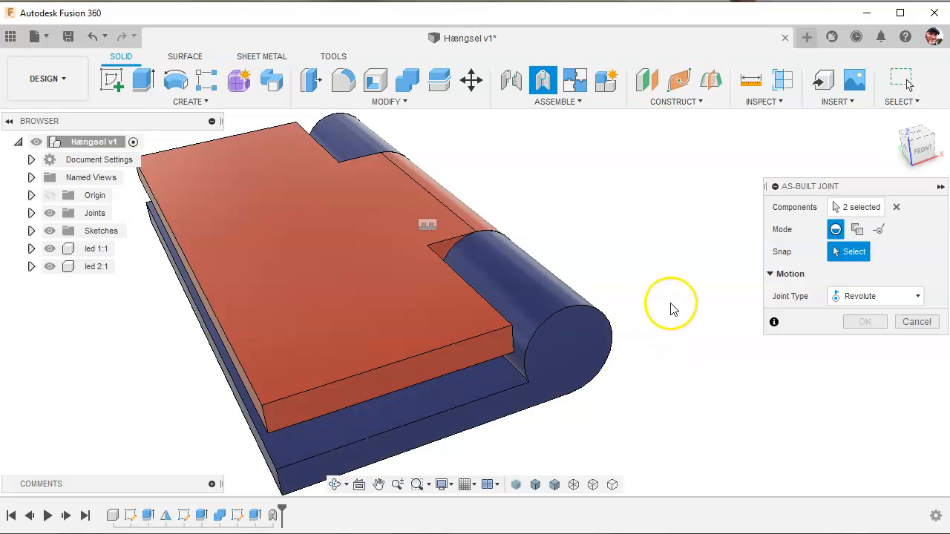
pyautogui.scroll(-2, 670, 308)
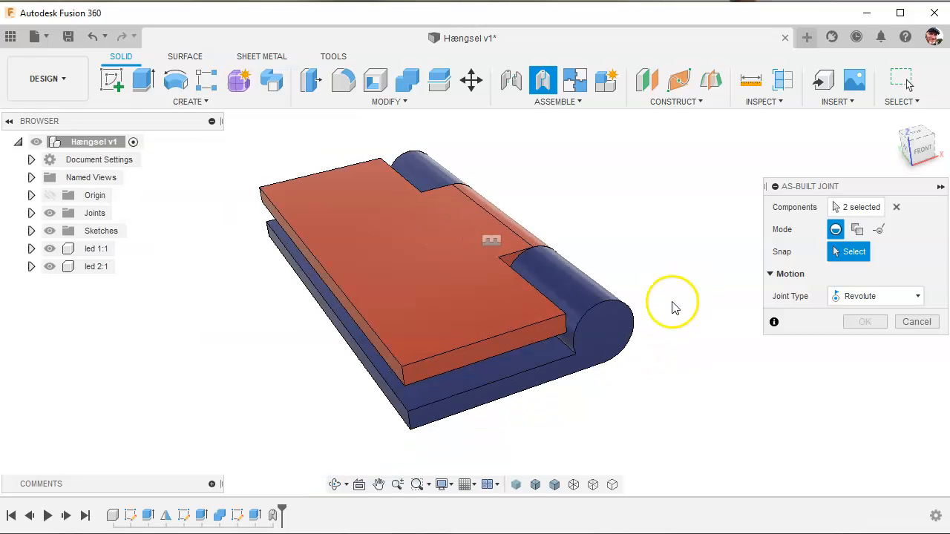
pyautogui.click(605, 333)
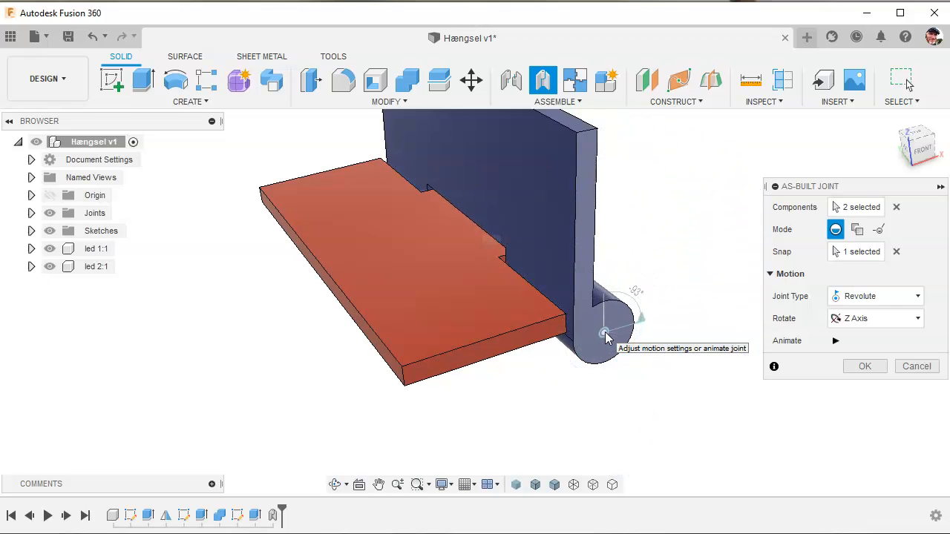
pyautogui.click(863, 367)
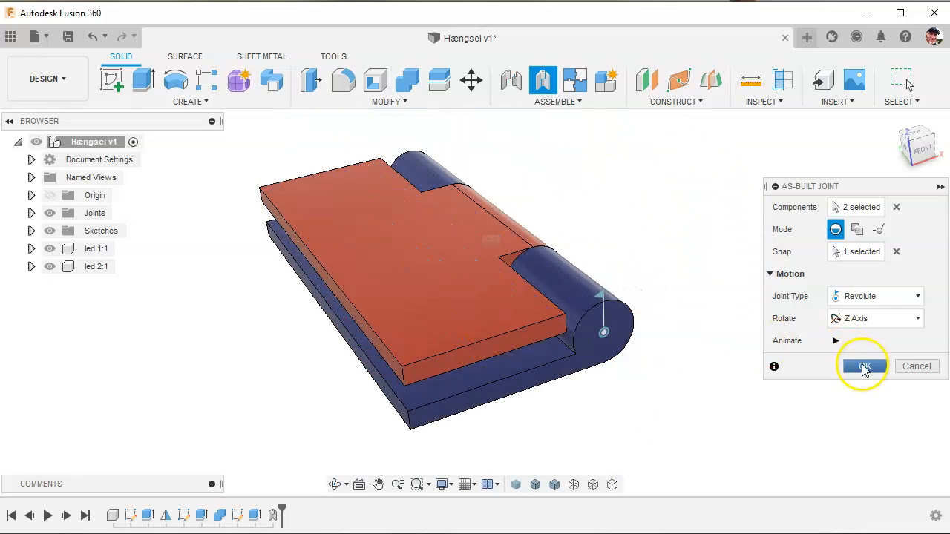
# Create and activate a standard internal component named aksel under the top-level Hængsel component.
pyautogui.keyDown('shift'); pyautogui.moveTo(794, 365); pyautogui.dragTo(733, 335, button='middle'); pyautogui.keyUp('shift')
pyautogui.scroll(-3, 716, 351)
pyautogui.scroll(2, 693, 350)
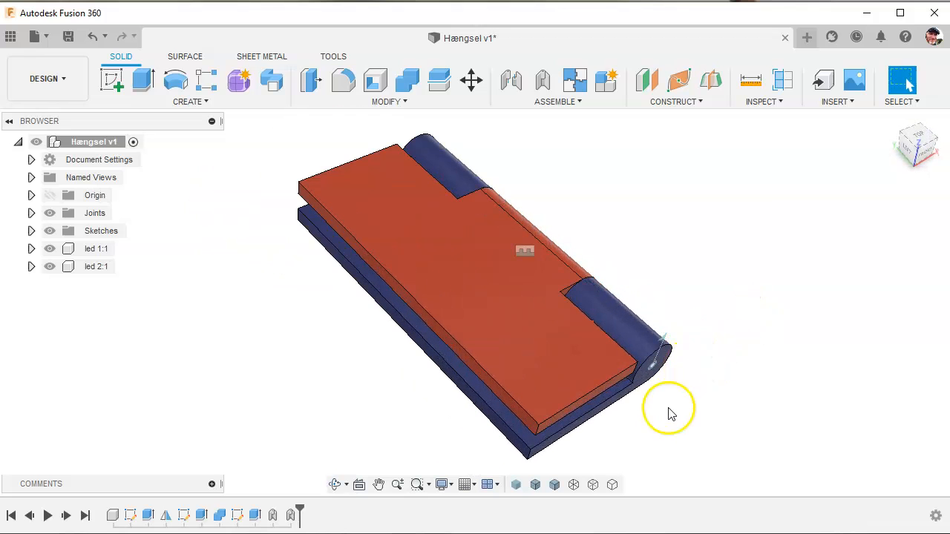
pyautogui.scroll(-3, 672, 369)
pyautogui.keyDown('shift'); pyautogui.moveTo(691, 359); pyautogui.dragTo(761, 394, button='middle'); pyautogui.keyUp('shift')
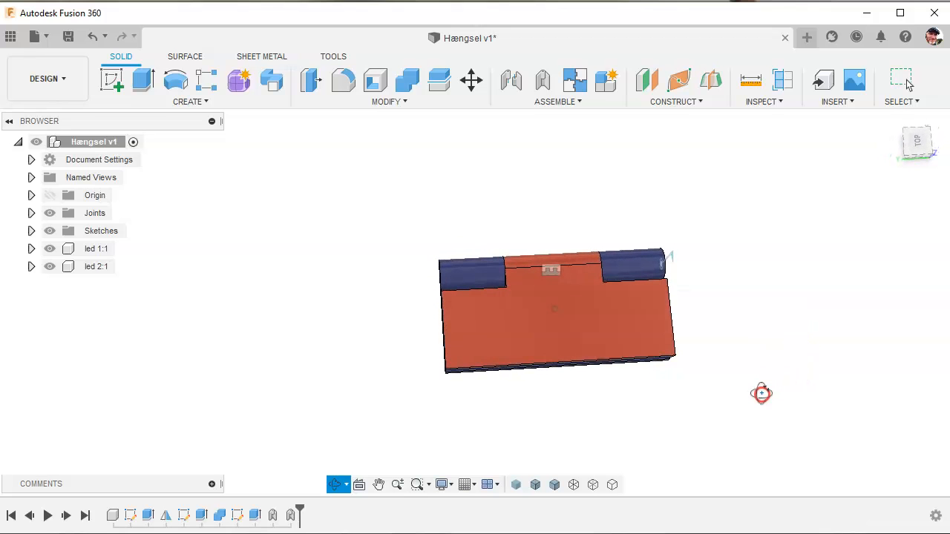
pyautogui.click(917, 141)
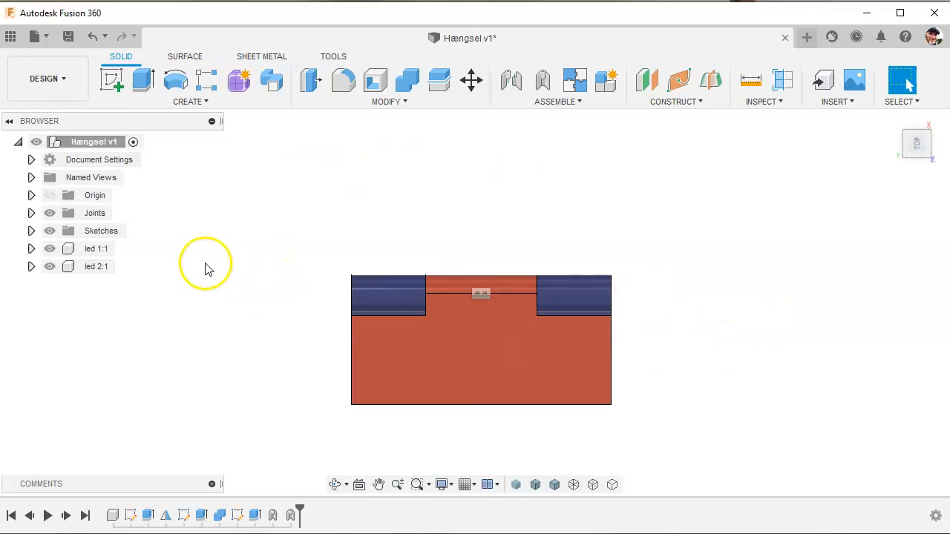
pyautogui.rightClick(93, 141)
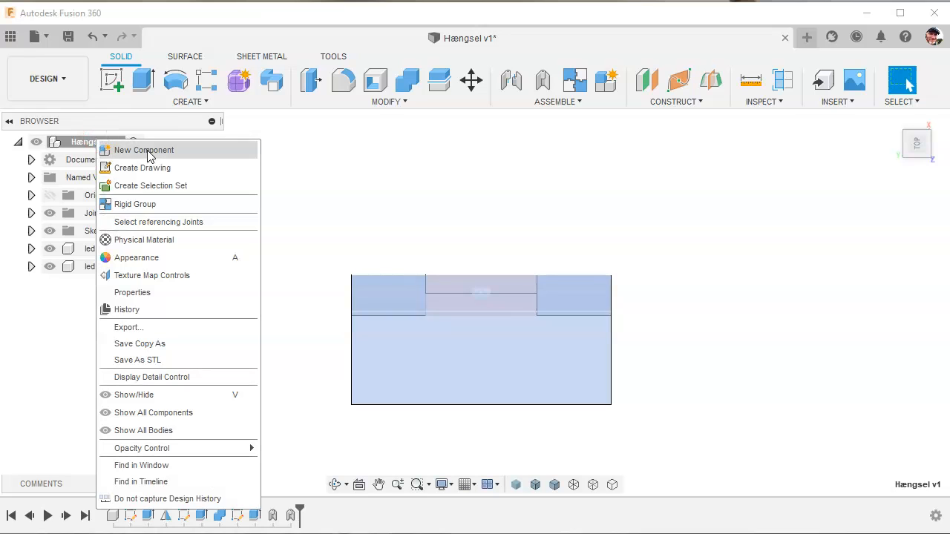
pyautogui.click(145, 151)
pyautogui.click(774, 275)
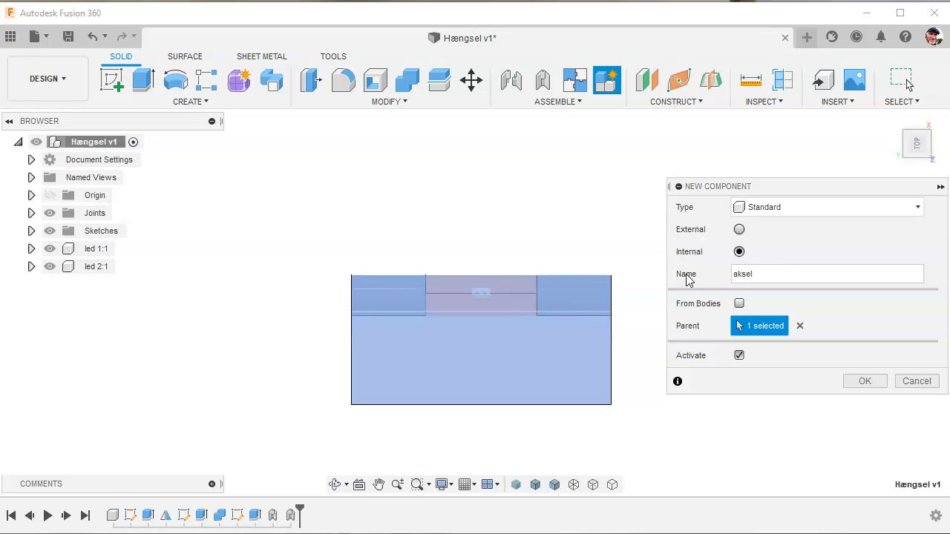
pyautogui.press('Return')
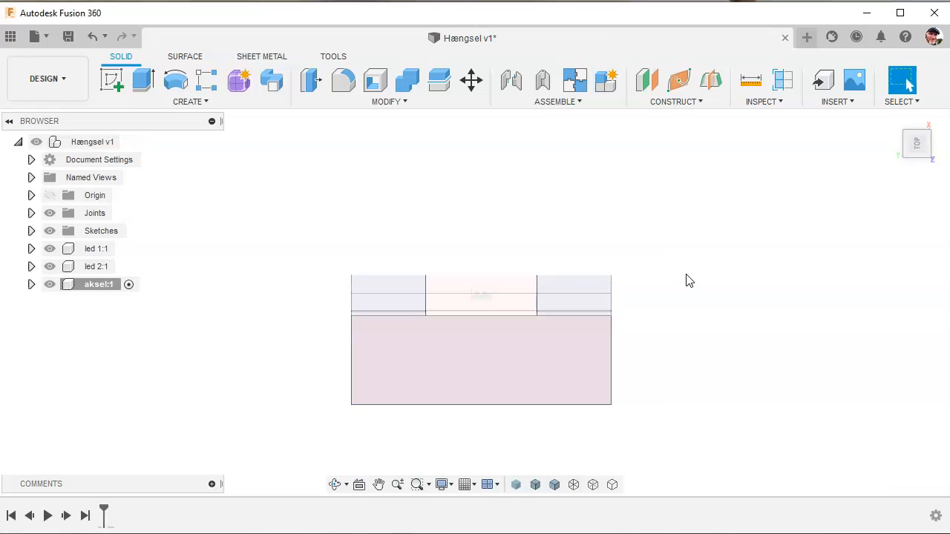
# Start a sketch in the aksel component on the horizontal XY origin plane.
pyautogui.click(112, 80)
pyautogui.scroll(-2, 281, 308)
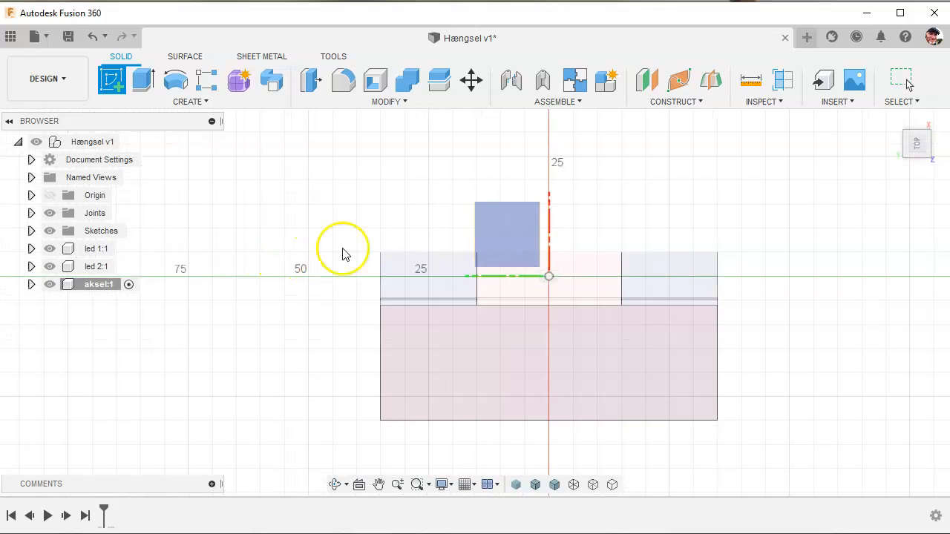
pyautogui.click(502, 223)
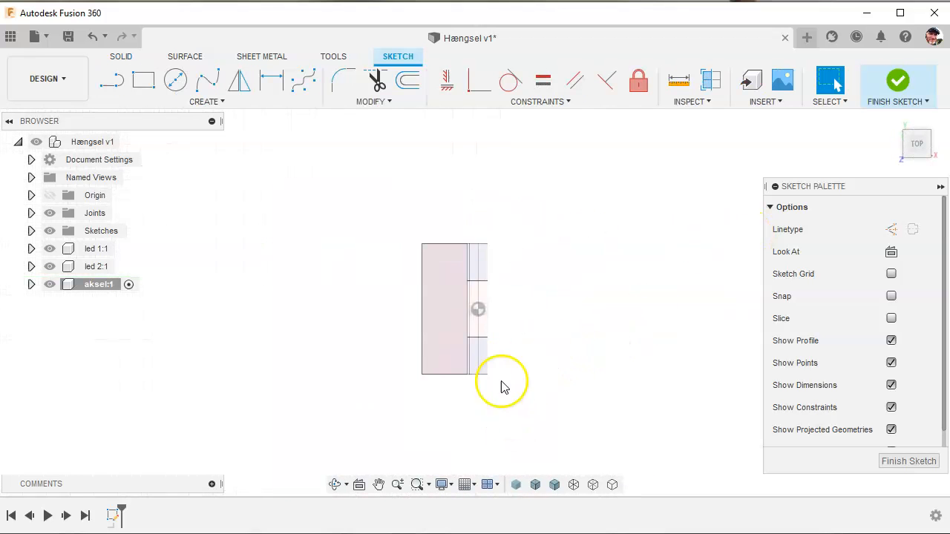
# Sketch a narrow rectangle about 3.6 mm by 76.5 mm along the knuckles, extending past both ends of the hinge.
pyautogui.click(143, 80)
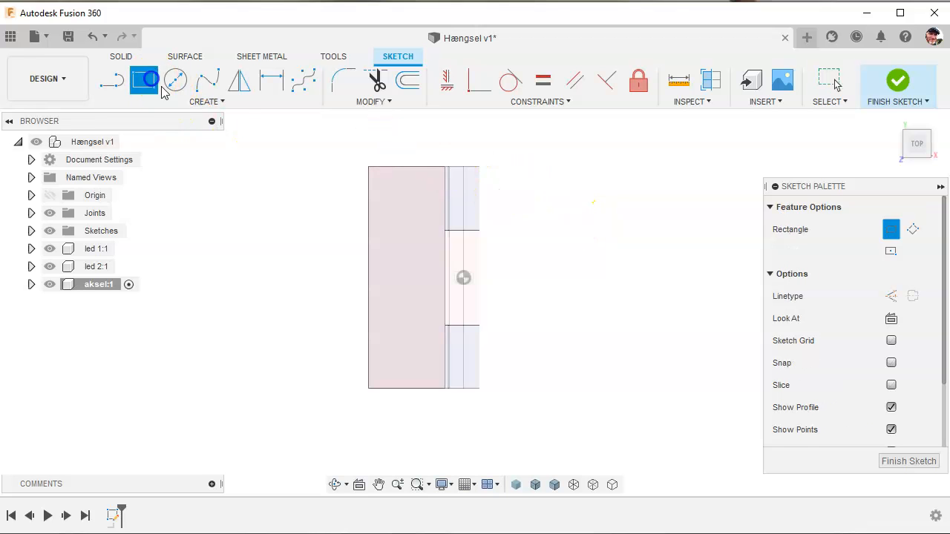
pyautogui.scroll(2, 484, 163)
pyautogui.scroll(-2, 479, 161)
pyautogui.scroll(3, 450, 170)
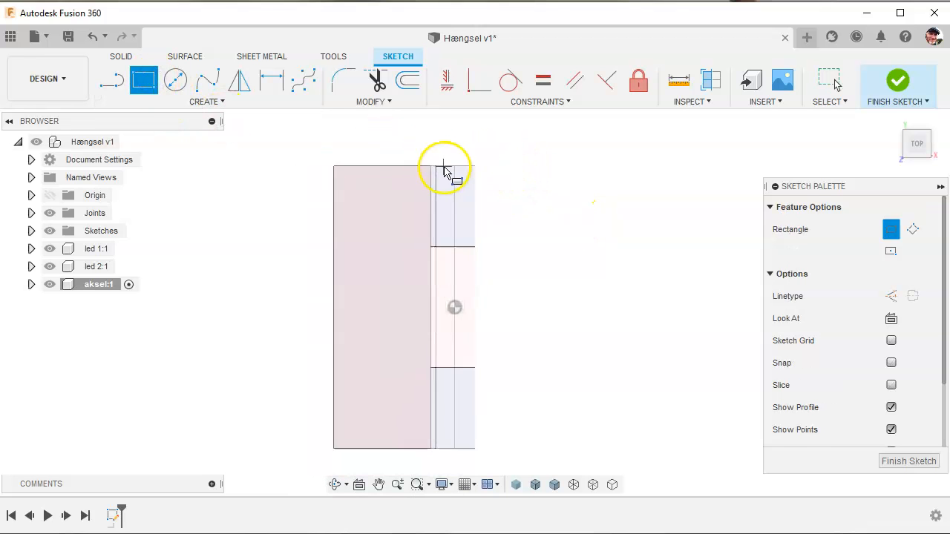
pyautogui.scroll(-3, 461, 160)
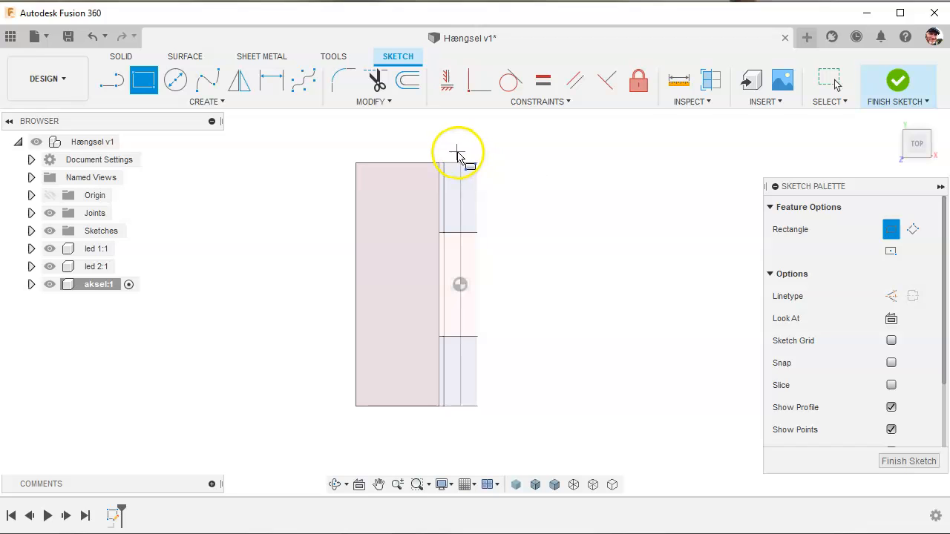
pyautogui.click(458, 152)
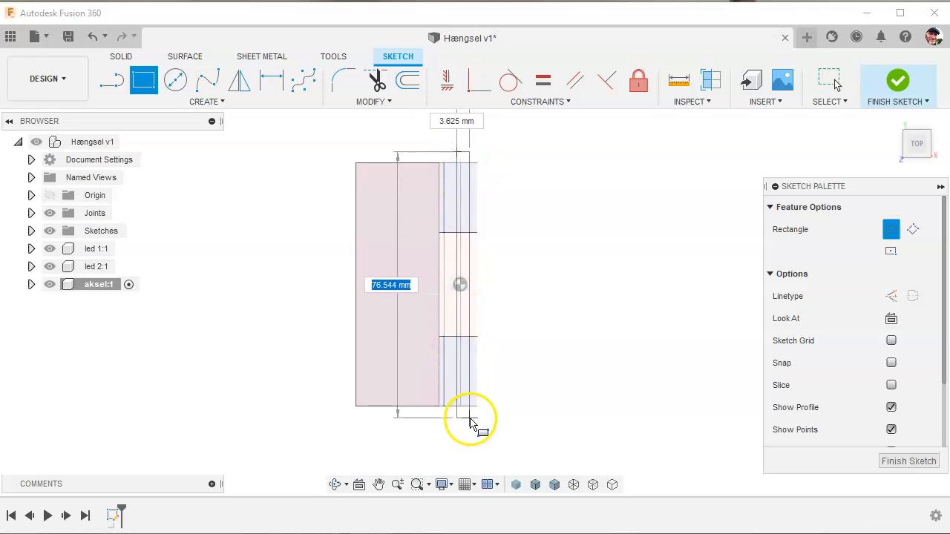
pyautogui.click(469, 421)
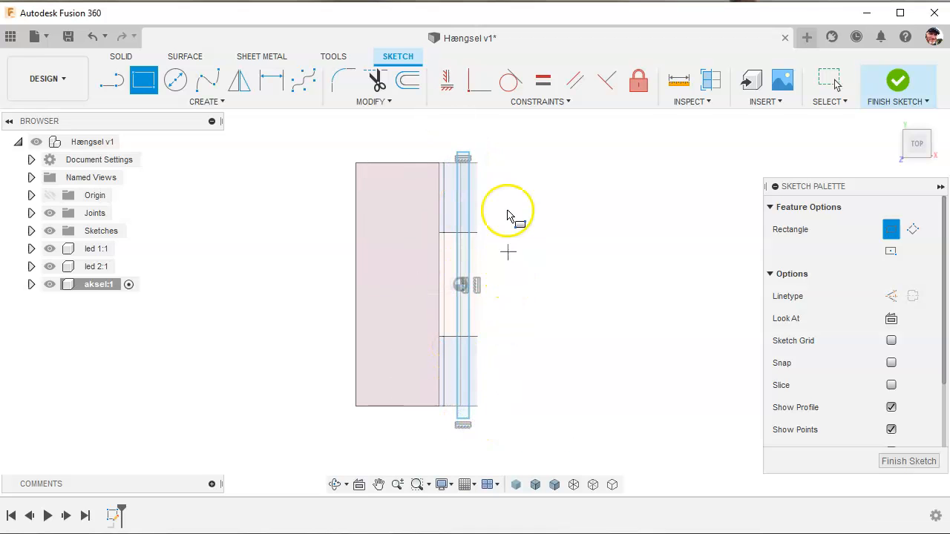
# Apply a MidPoint constraint between the rectangle's long edge nearest the leaf plates and the sketch origin.
pyautogui.scroll(2, 499, 173)
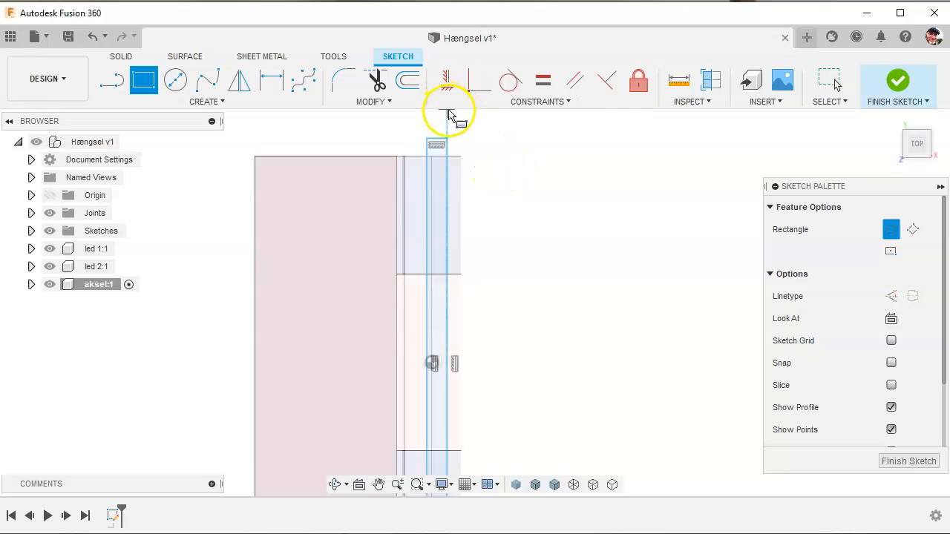
pyautogui.click(480, 87)
pyautogui.scroll(2, 438, 393)
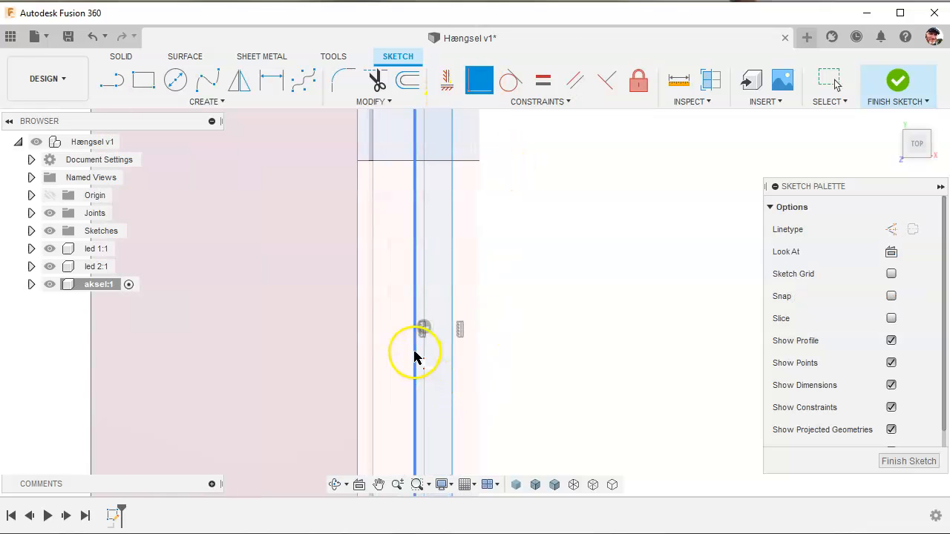
pyautogui.scroll(-1, 589, 181)
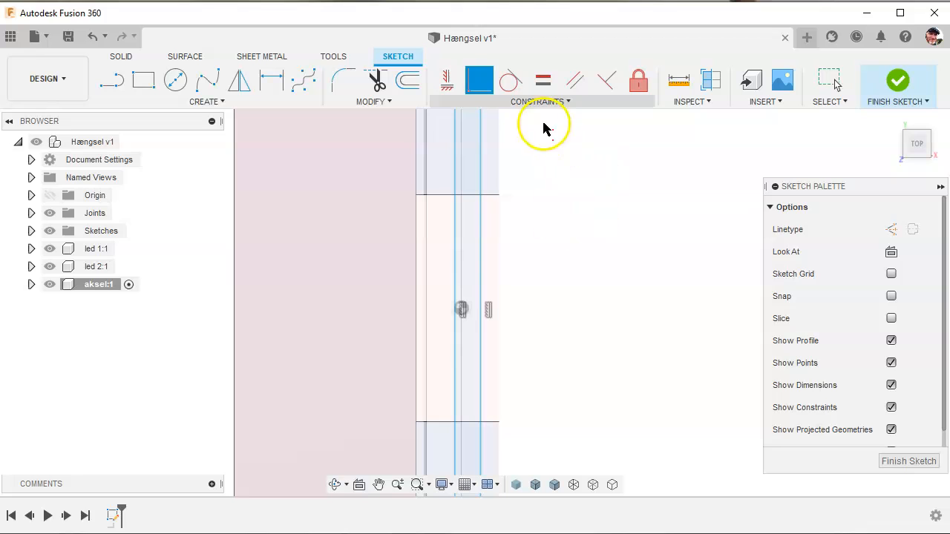
pyautogui.click(566, 104)
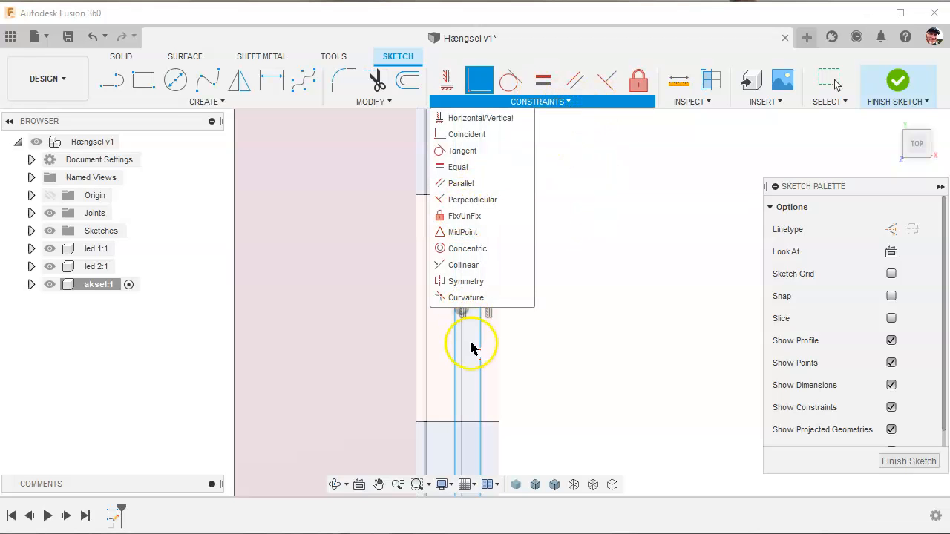
pyautogui.click(461, 232)
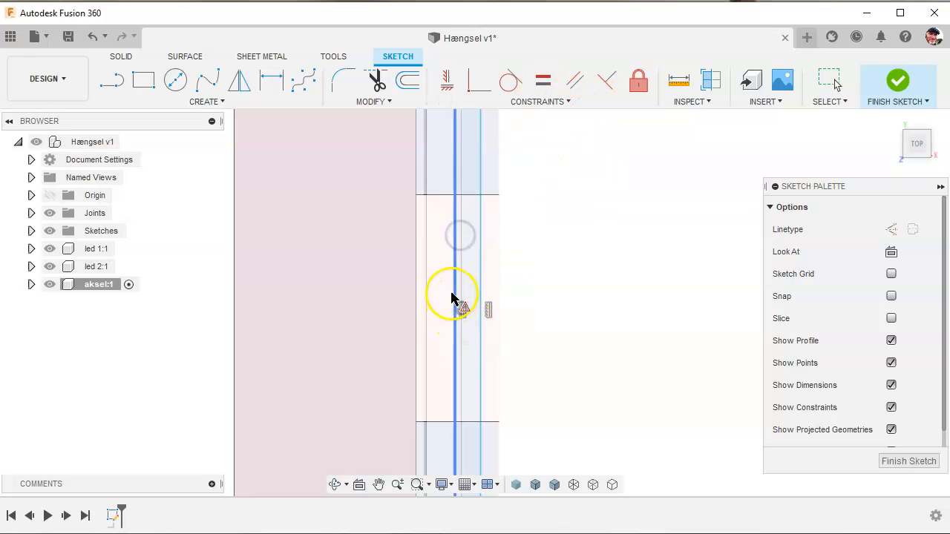
pyautogui.click(456, 290)
pyautogui.click(460, 307)
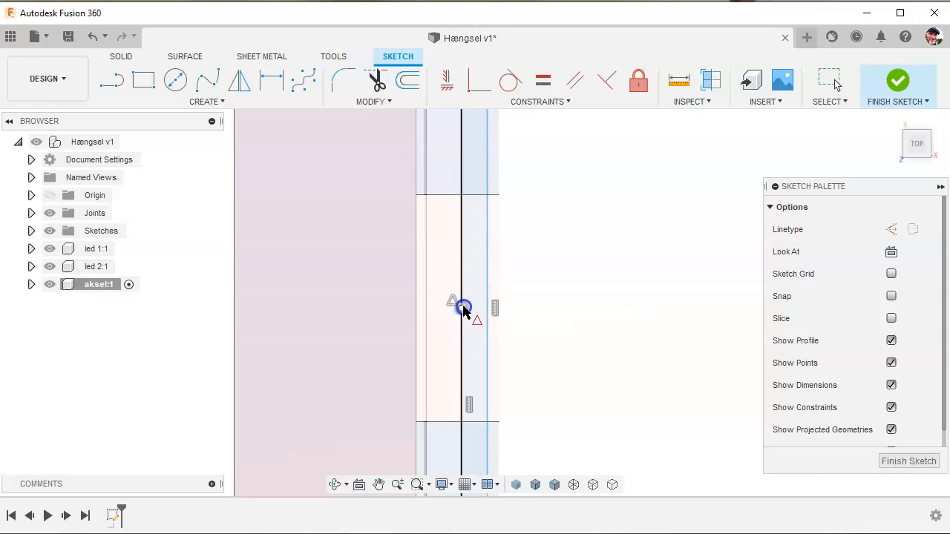
# Draw a short vertical line upward from the rectangle's top corner on the axis side, extending the axis line beyond the hinge.
pyautogui.scroll(-2, 542, 321)
pyautogui.scroll(-2, 577, 445)
pyautogui.scroll(5, 568, 269)
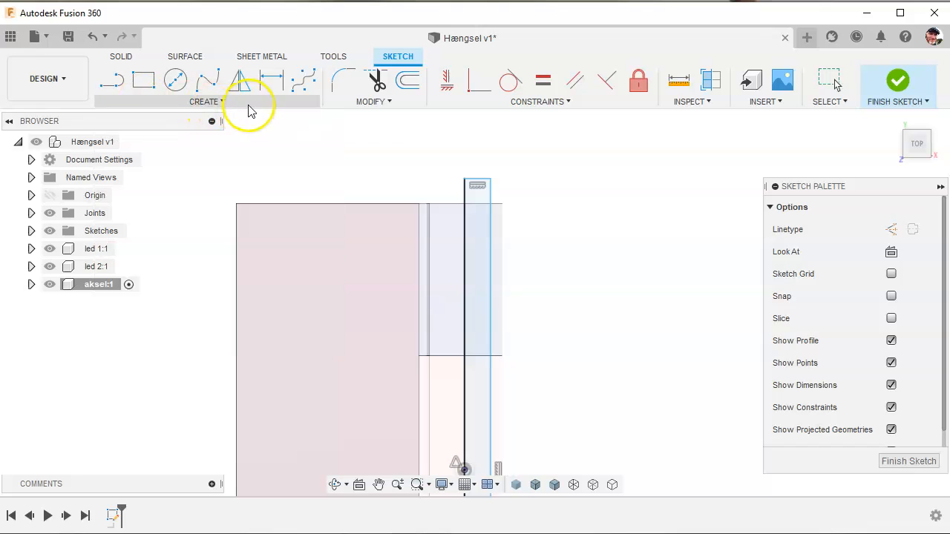
pyautogui.click(211, 102)
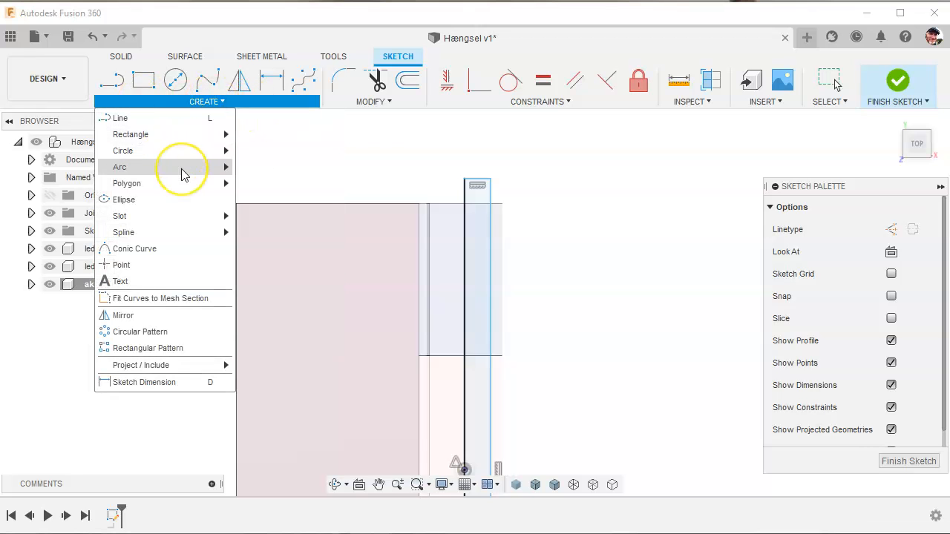
pyautogui.moveTo(184, 173)
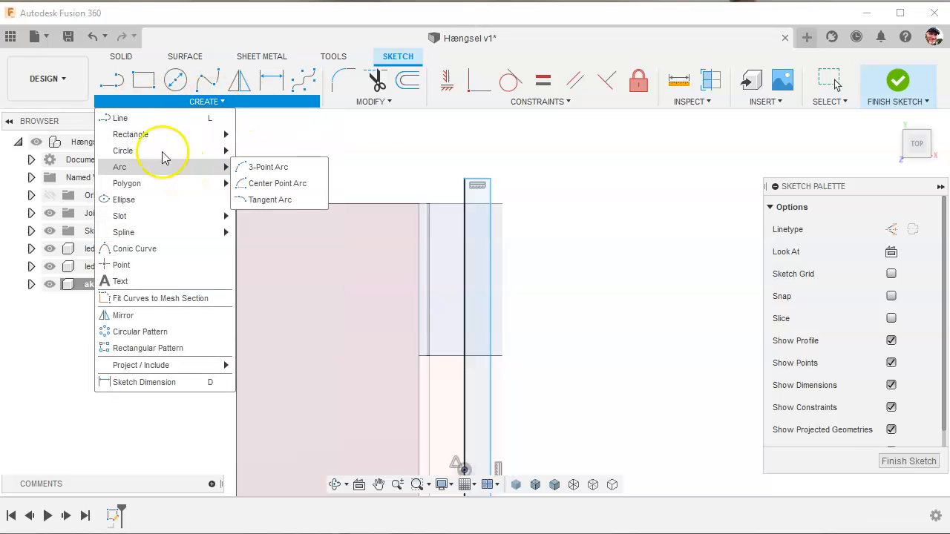
pyautogui.click(111, 80)
pyautogui.scroll(2, 477, 162)
pyautogui.click(460, 185)
pyautogui.click(460, 148)
pyautogui.click(460, 148)
# Draw a 3-Point Arc from the top of the short vertical line, curving outward and down to just beyond the knuckle.
pyautogui.click(215, 102)
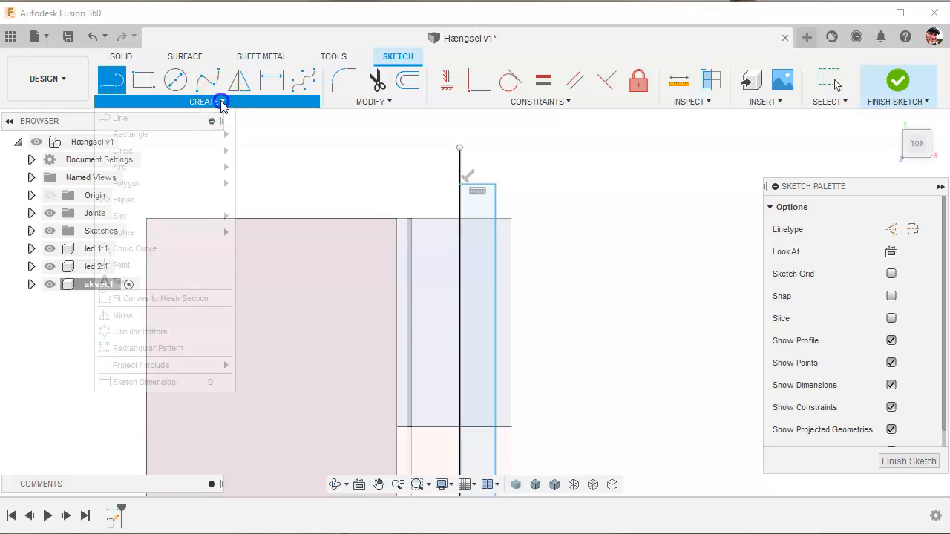
pyautogui.moveTo(152, 169)
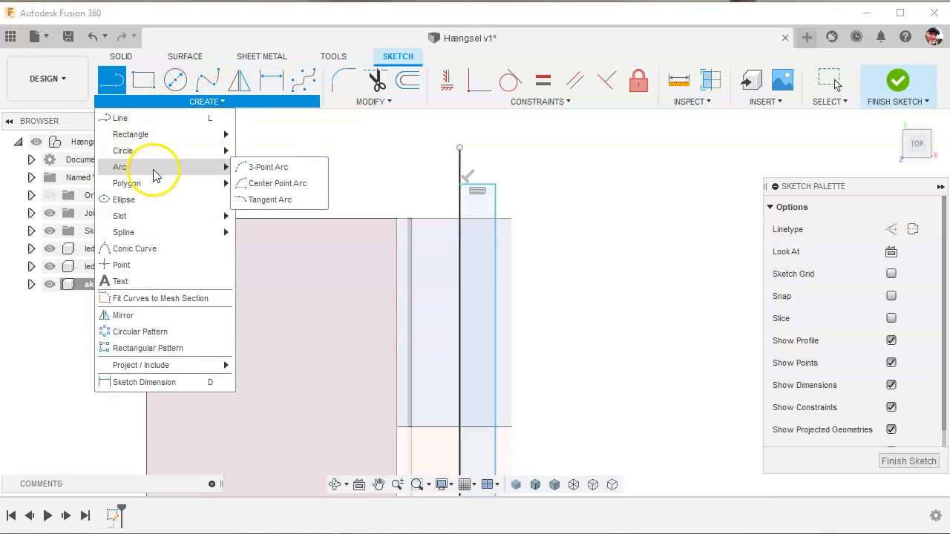
pyautogui.click(267, 168)
pyautogui.click(460, 150)
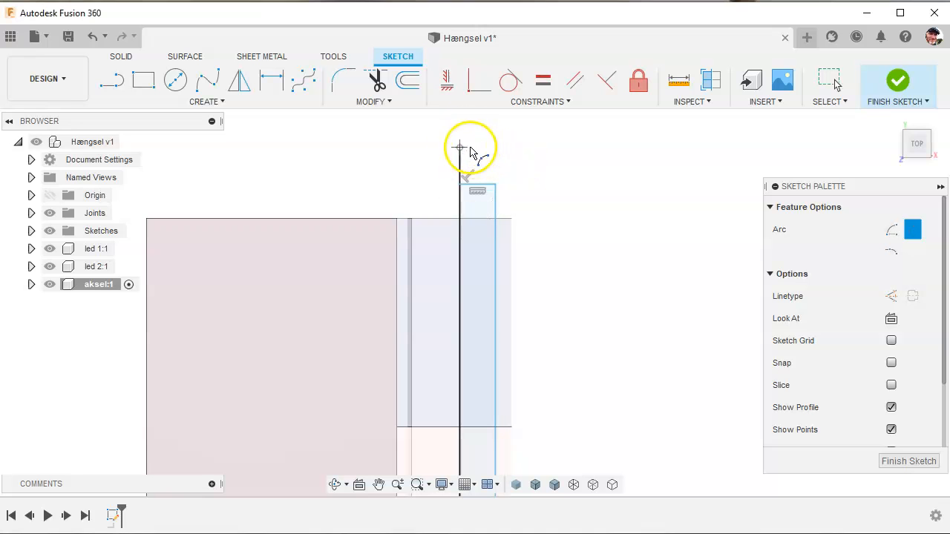
pyautogui.click(545, 189)
pyautogui.click(523, 178)
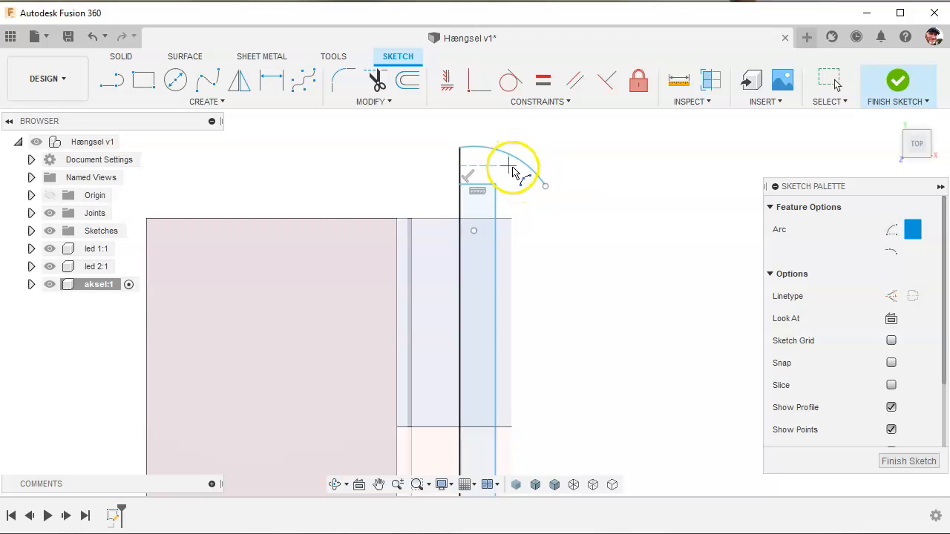
pyautogui.press('Escape')
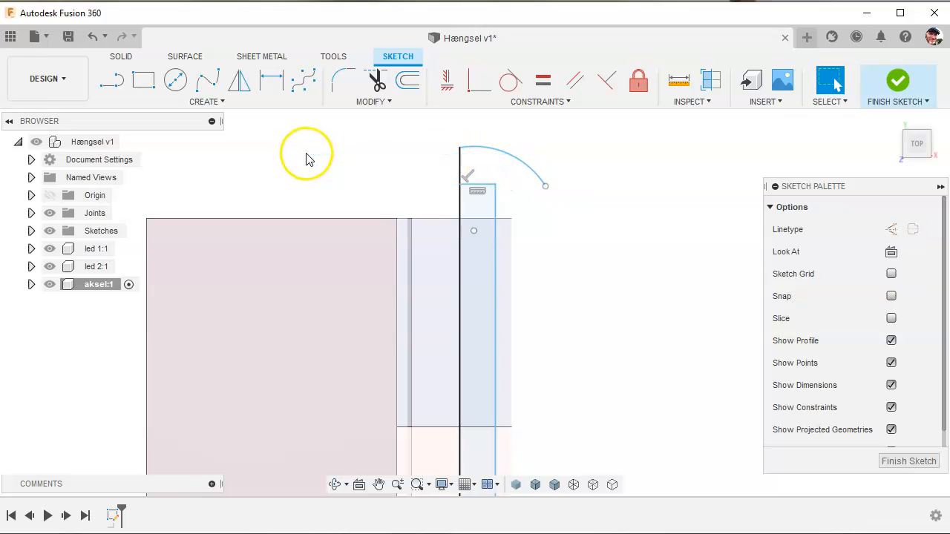
# Draw a horizontal line outward from the rectangle's top outer corner and make its end coincident with the arc's free end.
pyautogui.click(111, 79)
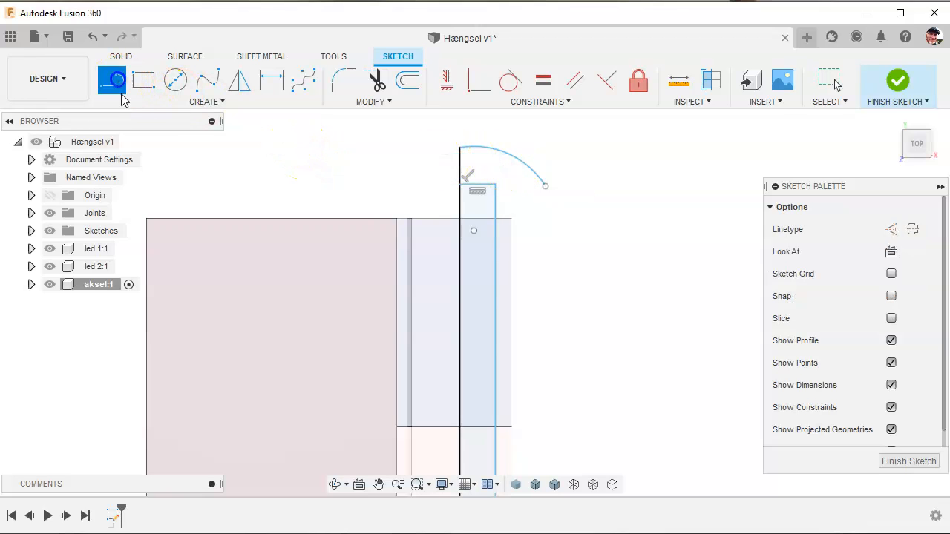
pyautogui.click(496, 187)
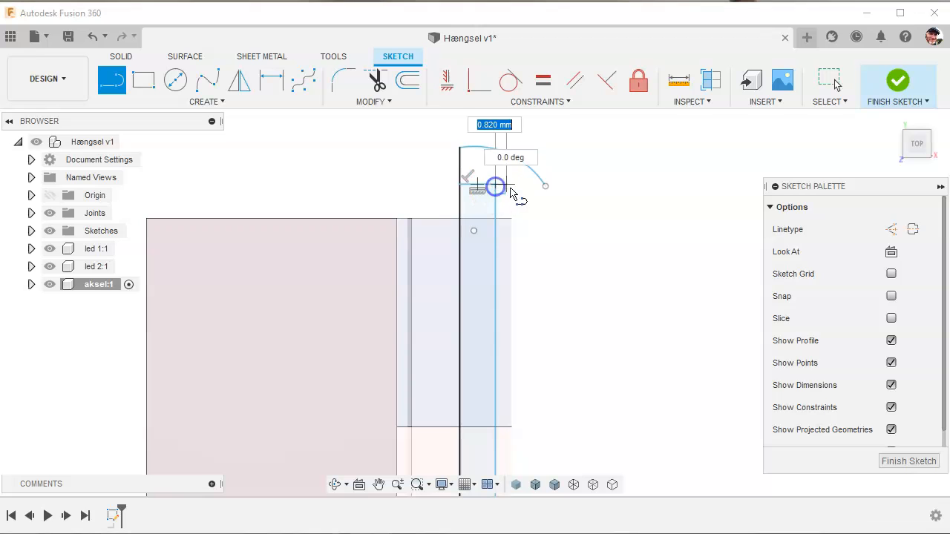
pyautogui.click(532, 190)
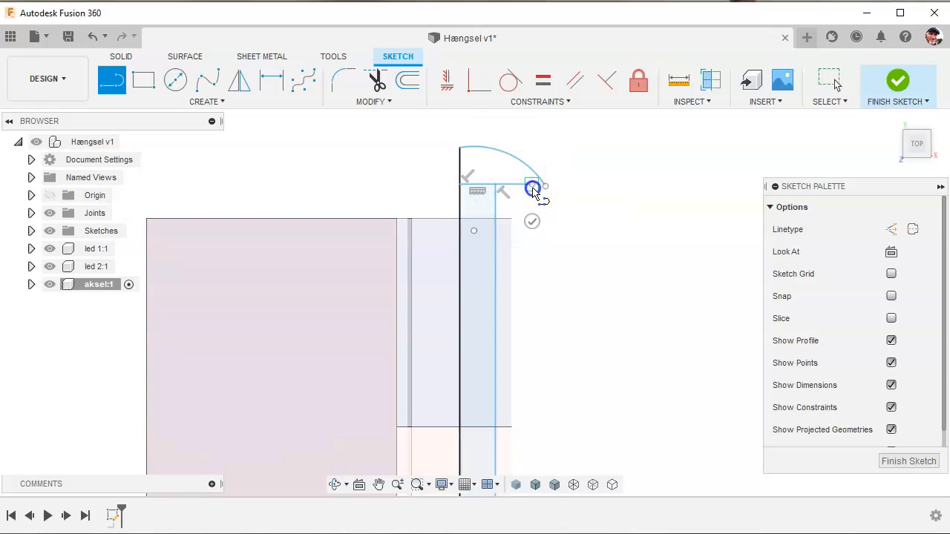
pyautogui.click(483, 90)
pyautogui.click(531, 186)
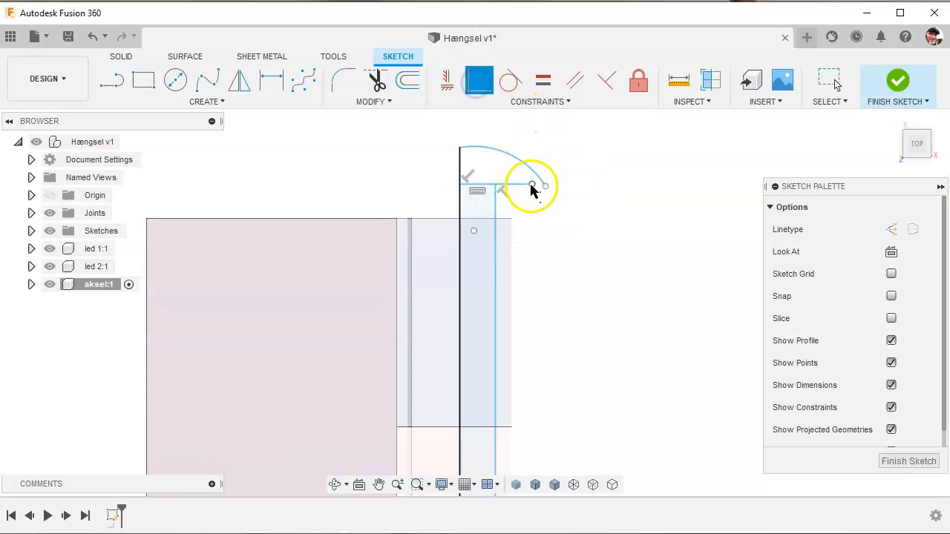
pyautogui.click(544, 189)
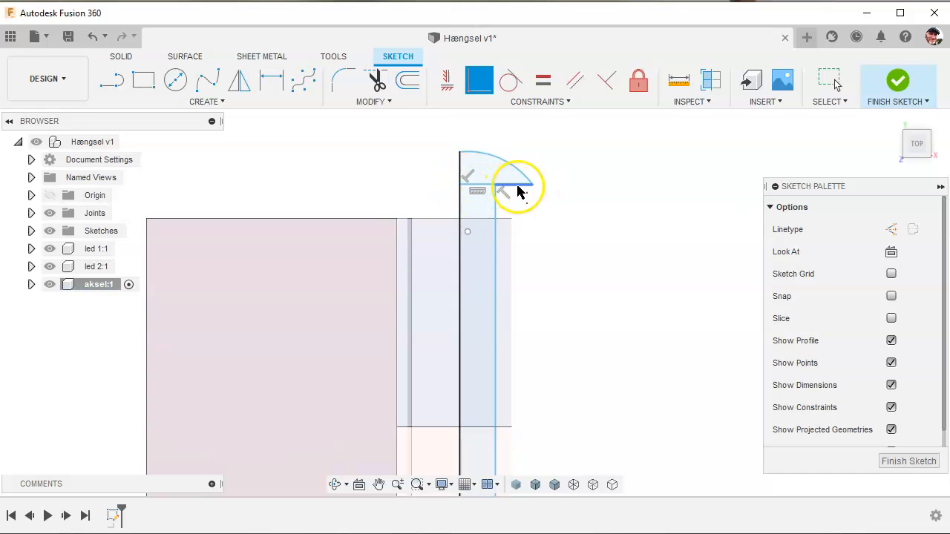
pyautogui.click(507, 192)
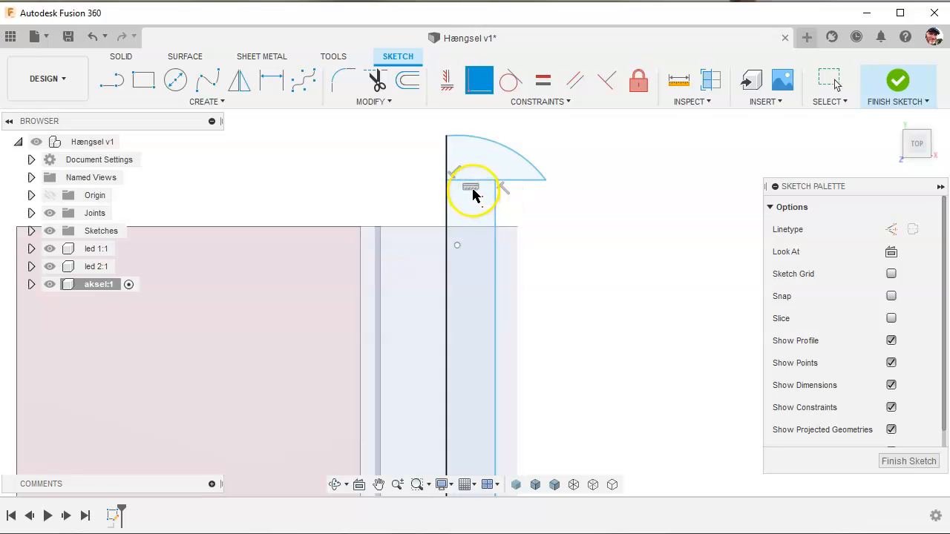
# Draw a horizontal line about 6.4 mm long from the arc's upper end toward the leaf side and make it a construction line.
pyautogui.scroll(-2, 347, 163)
pyautogui.scroll(3, 393, 134)
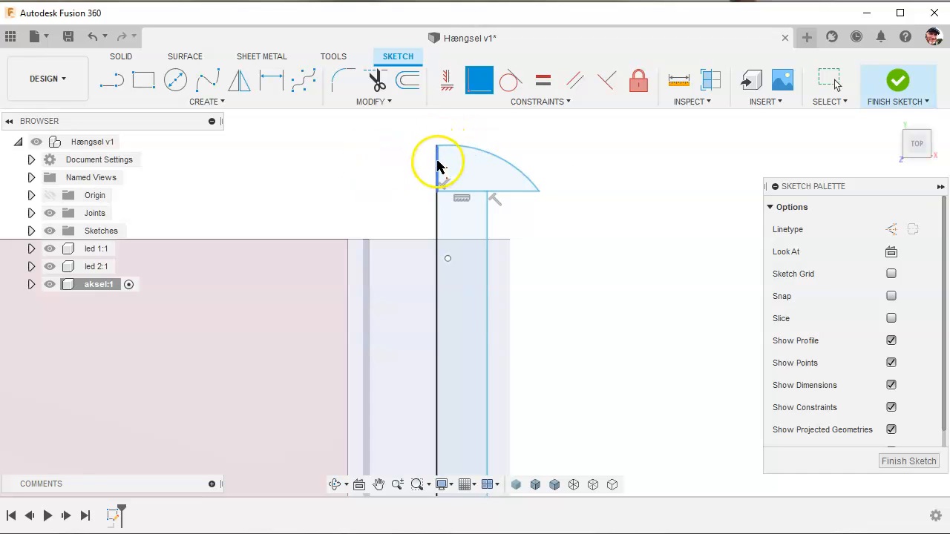
pyautogui.click(112, 81)
pyautogui.click(436, 147)
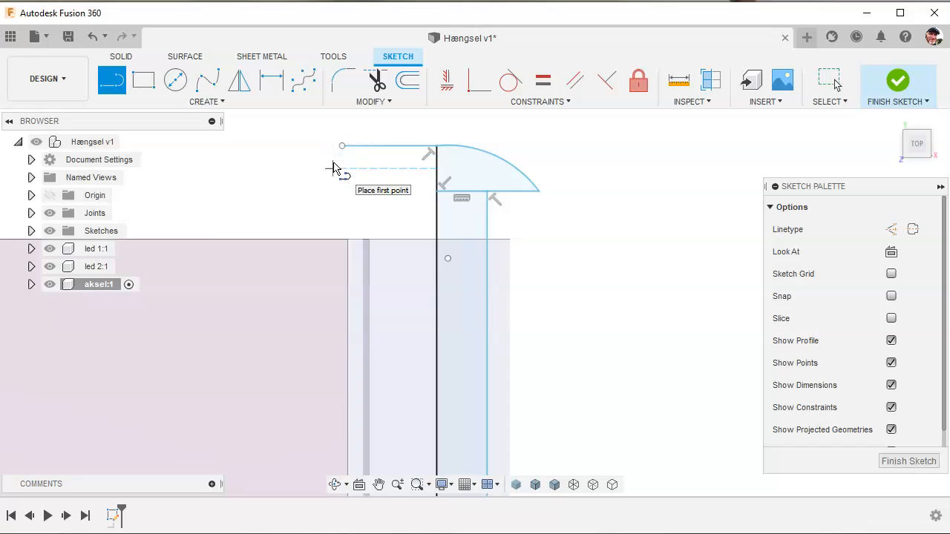
pyautogui.press('Escape')
pyautogui.click(361, 148)
pyautogui.click(370, 147)
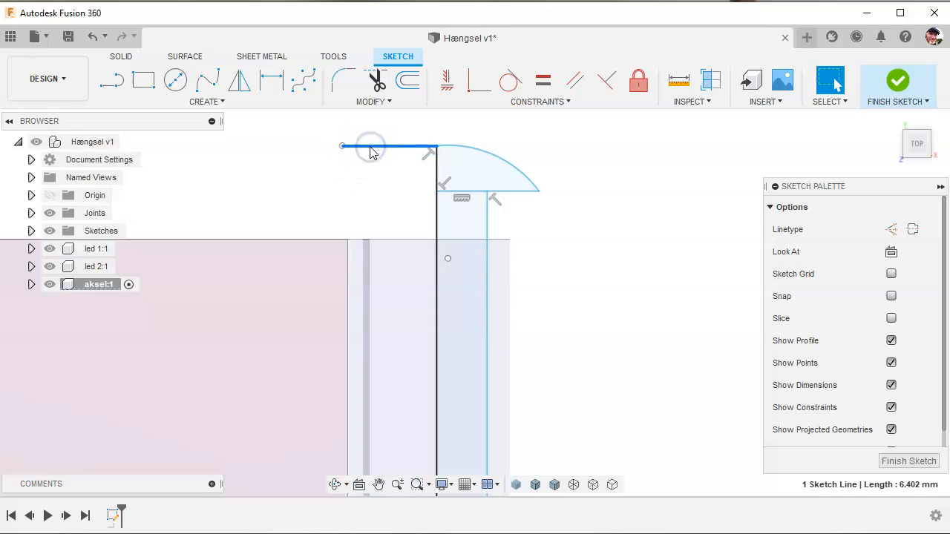
# Apply a Tangent constraint between the head's arc and the horizontal construction line.
pyautogui.click(518, 134)
pyautogui.click(508, 83)
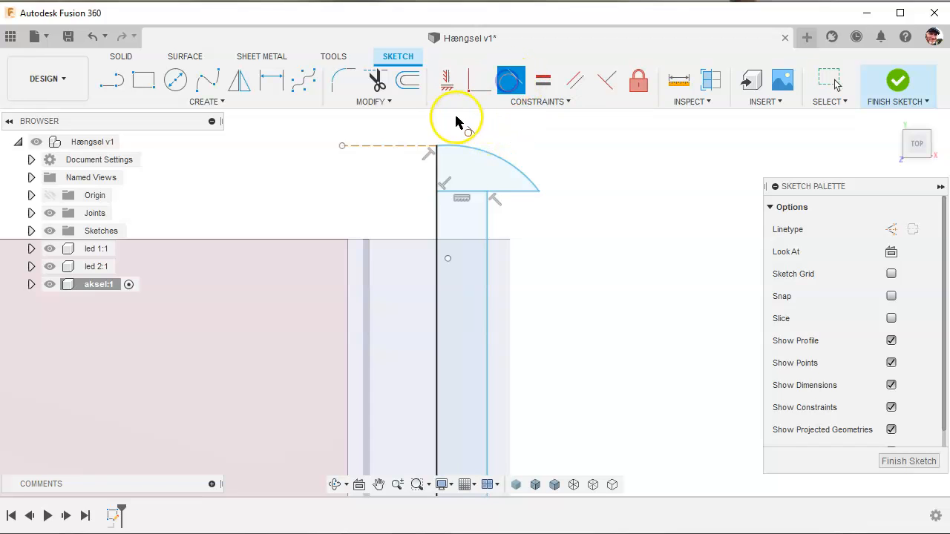
pyautogui.click(455, 146)
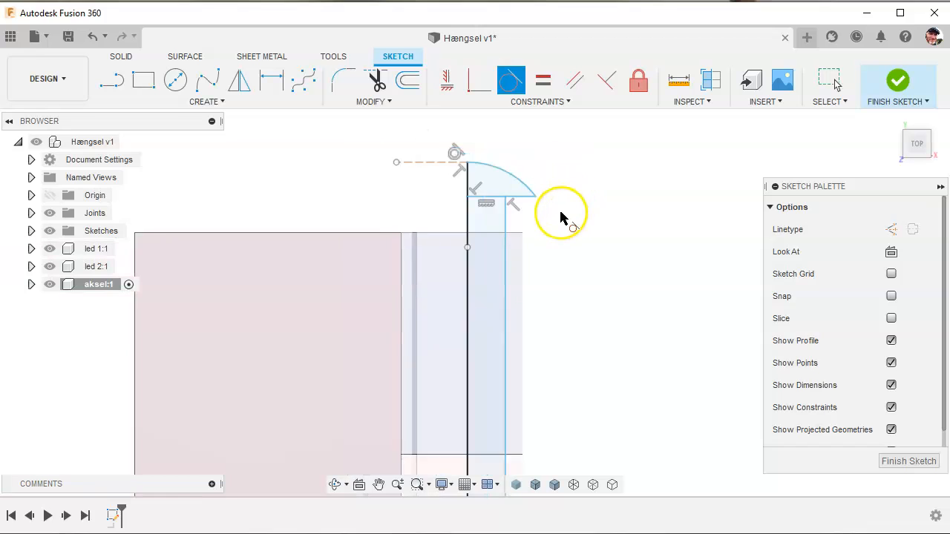
# Project the upper end face of the led 1 hinge leaf into the sketch with Projection Link on.
pyautogui.keyDown('shift'); pyautogui.moveTo(586, 204); pyautogui.dragTo(593, 226, button='middle'); pyautogui.keyUp('shift')
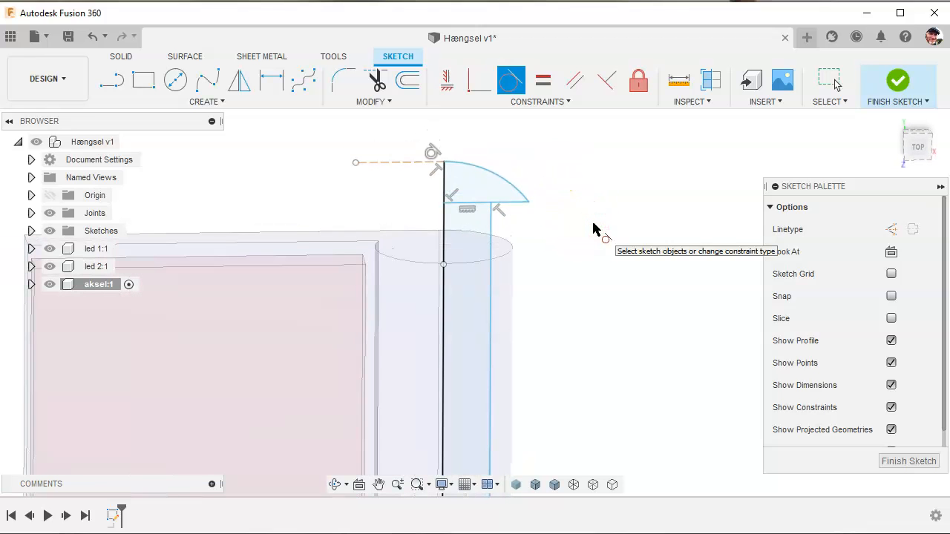
pyautogui.press('p')
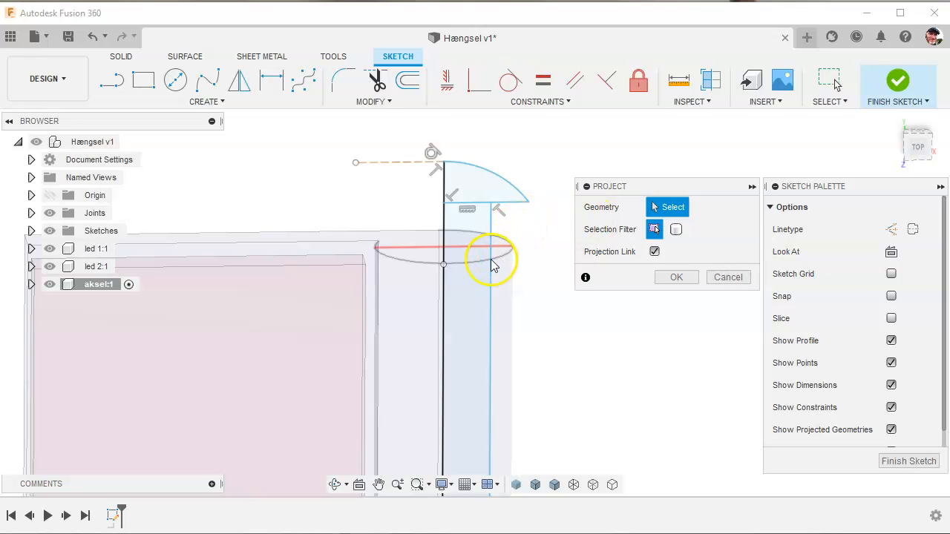
pyautogui.click(419, 260)
pyautogui.click(676, 276)
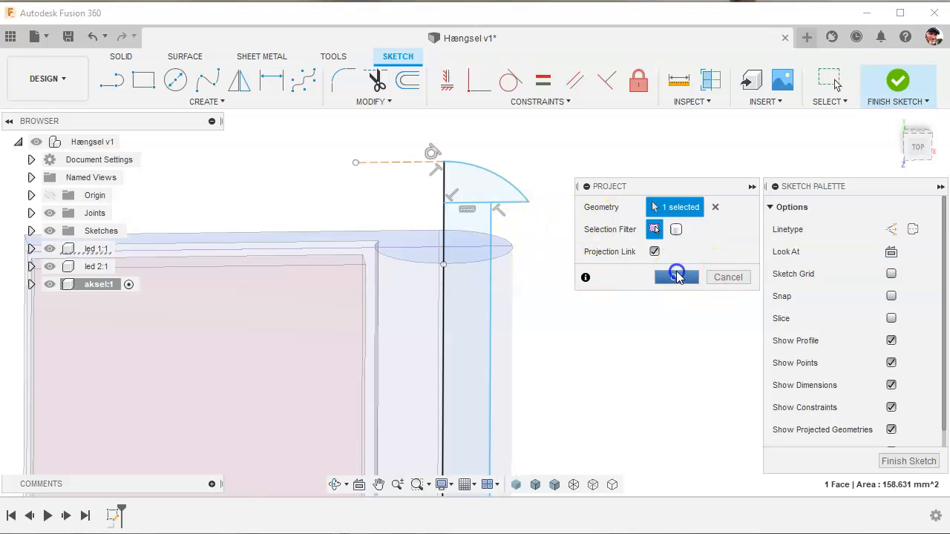
# Make the underside line of the axle head coincident with the outer projected point on the knuckle's end face.
pyautogui.click(481, 82)
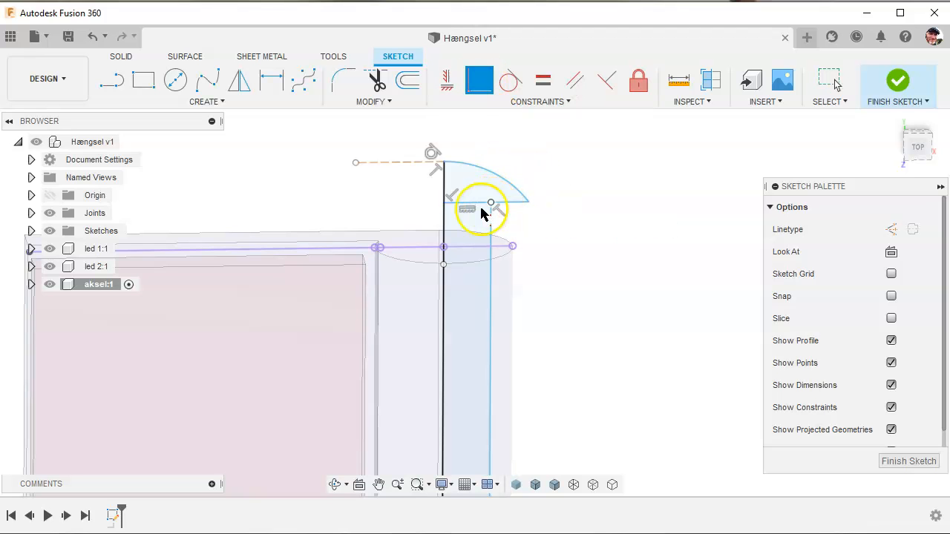
pyautogui.scroll(2, 505, 222)
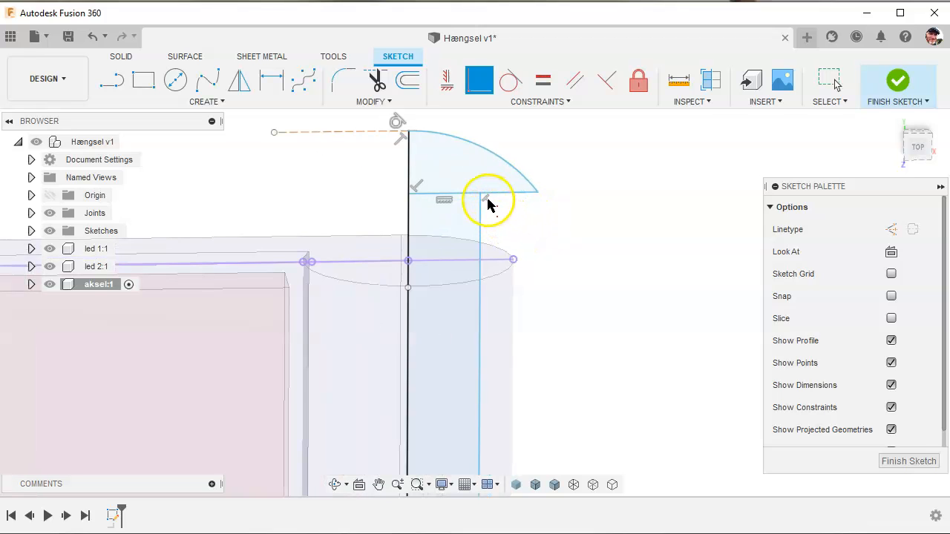
pyautogui.click(513, 260)
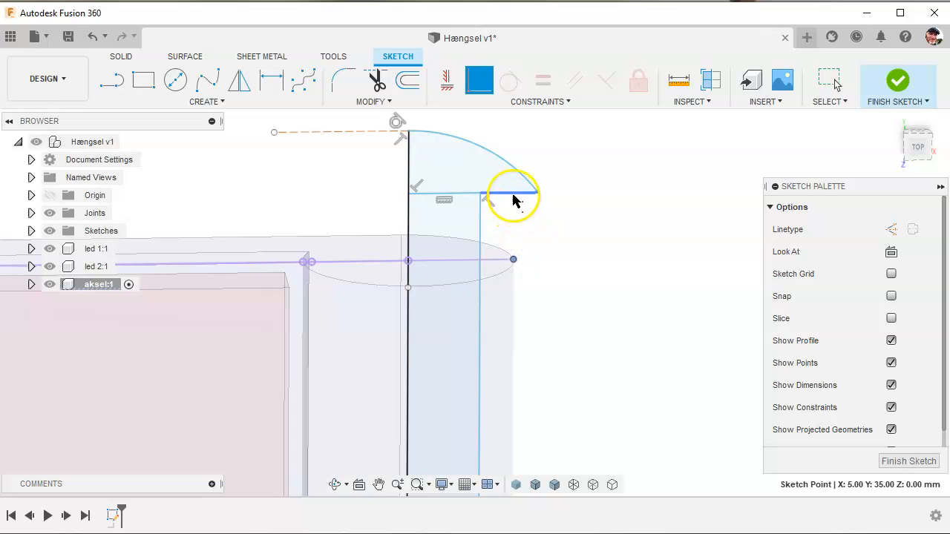
pyautogui.moveTo(513, 199); pyautogui.dragTo(582, 260)
pyautogui.scroll(-3, 583, 265)
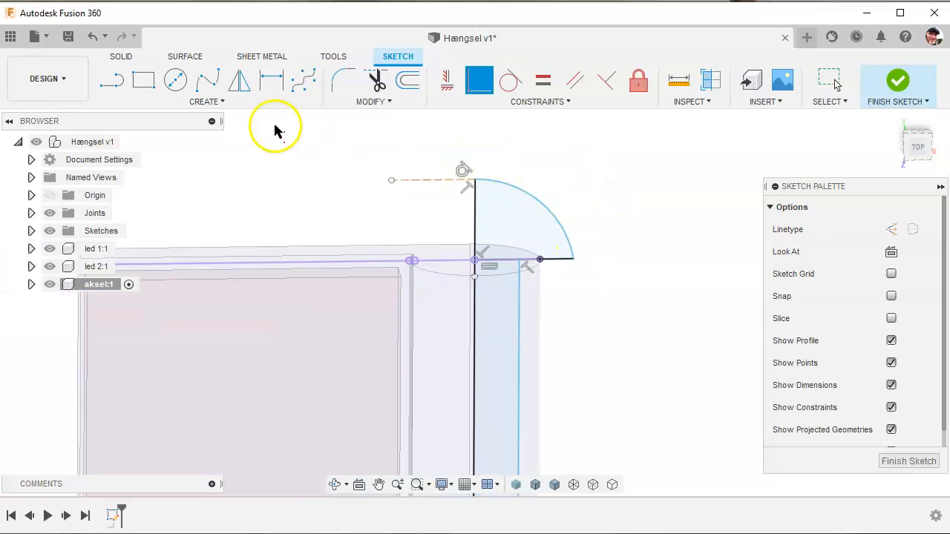
# Dimension the axle head's height along its vertical axis line at 4 mm.
pyautogui.click(272, 79)
pyautogui.click(475, 223)
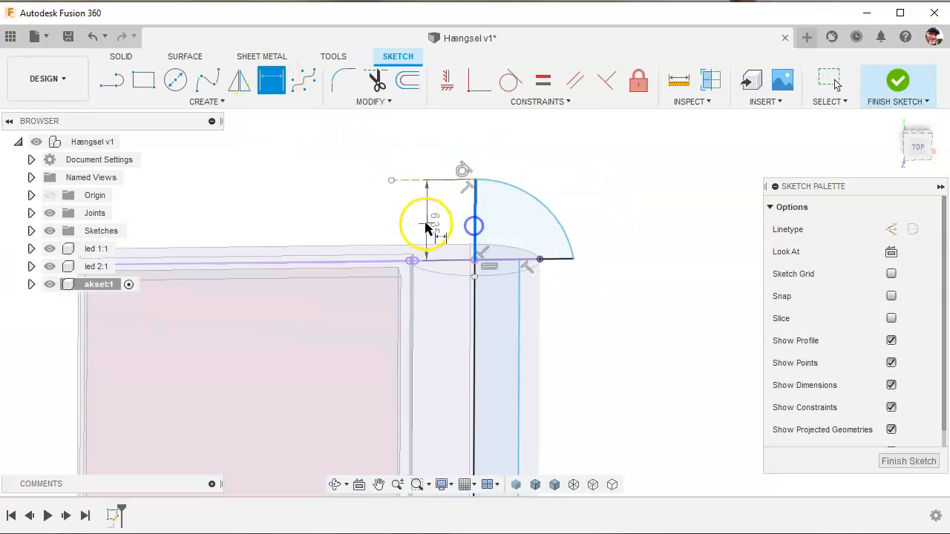
pyautogui.click(425, 221)
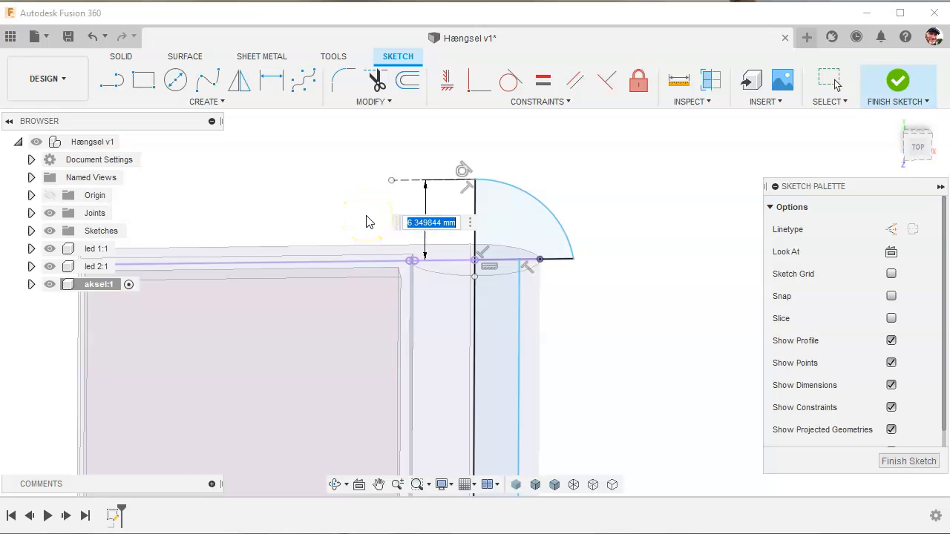
pyautogui.write('4')
pyautogui.press('Return')
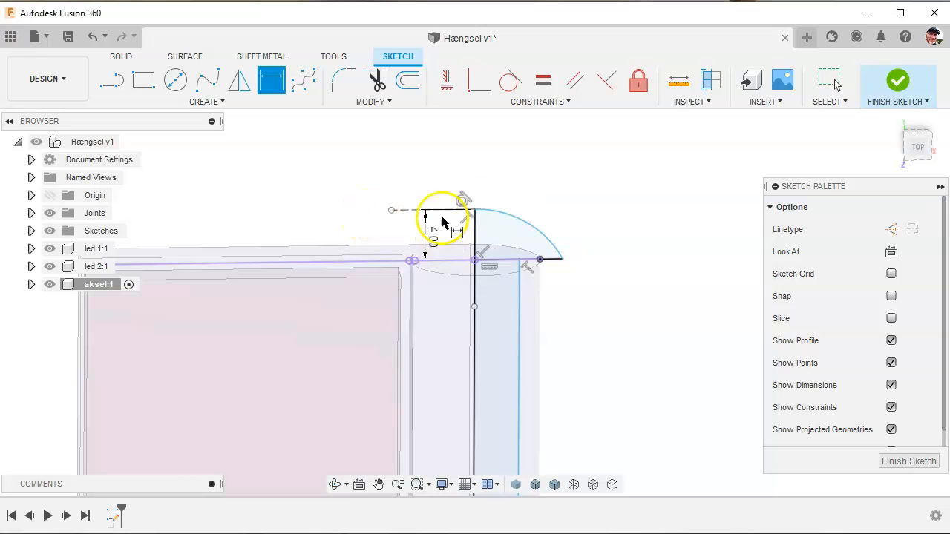
# Dimension the width of the axle shaft between its two long vertical lines at 2.5 mm.
pyautogui.scroll(-2, 443, 128)
pyautogui.click(469, 302)
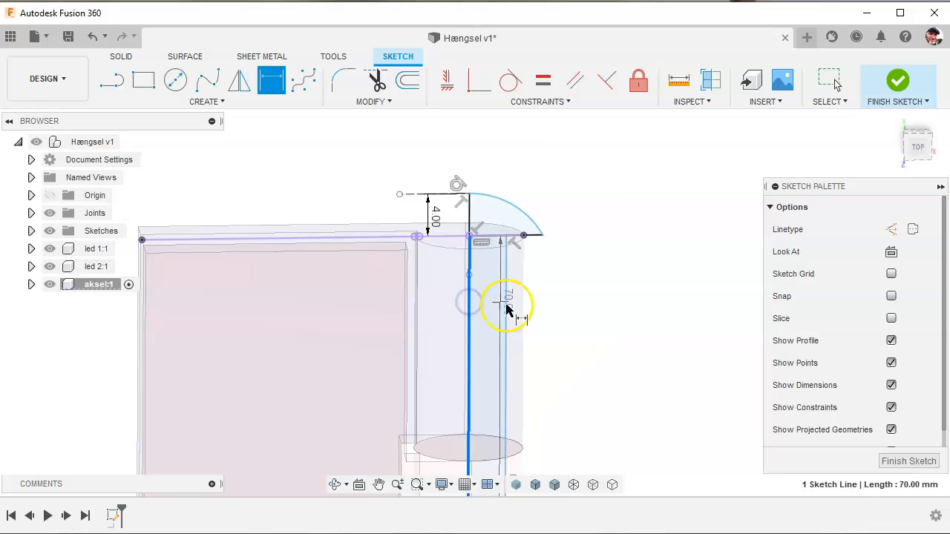
pyautogui.click(508, 307)
pyautogui.click(585, 325)
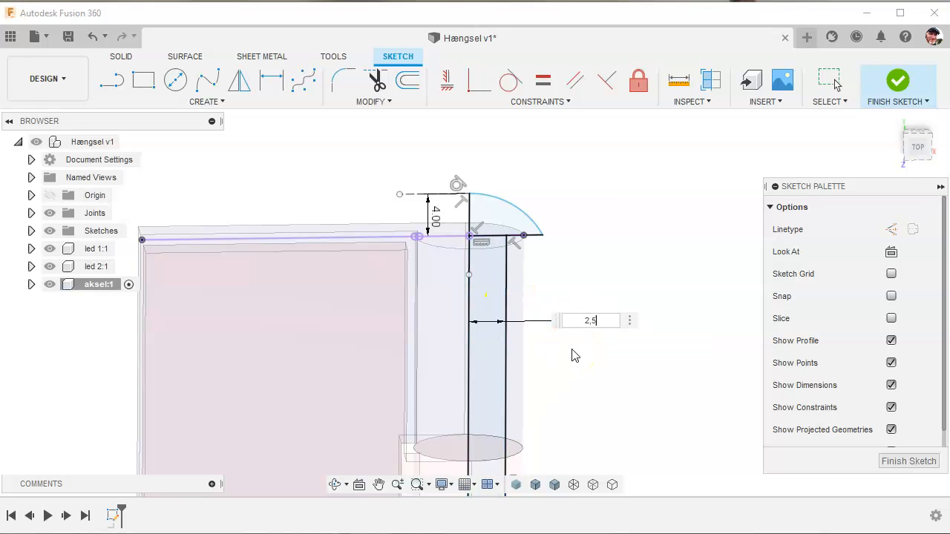
pyautogui.write('2,5')
pyautogui.press('Return')
# Dimension the axle head's radius from the vertical axis line to the arc's outer end point at 4 mm.
pyautogui.scroll(-3, 494, 165)
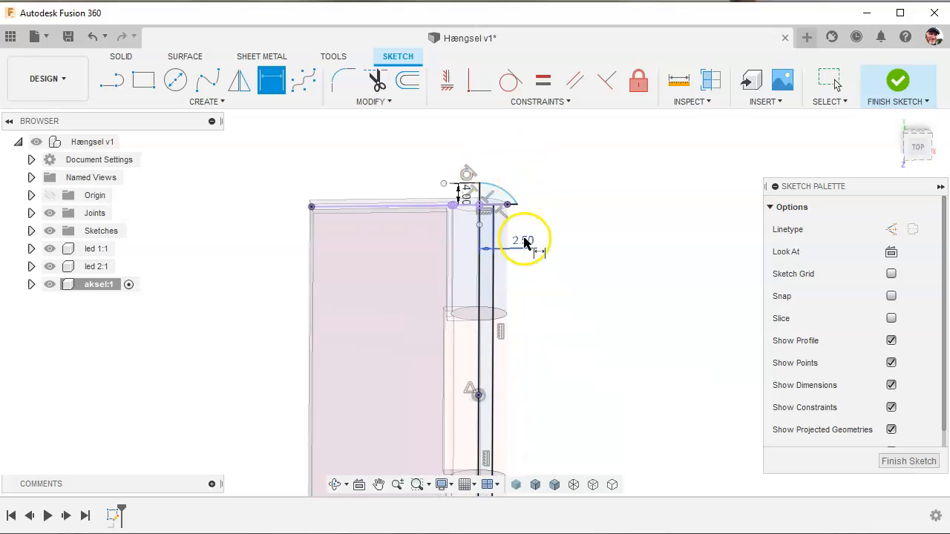
pyautogui.scroll(3, 524, 244)
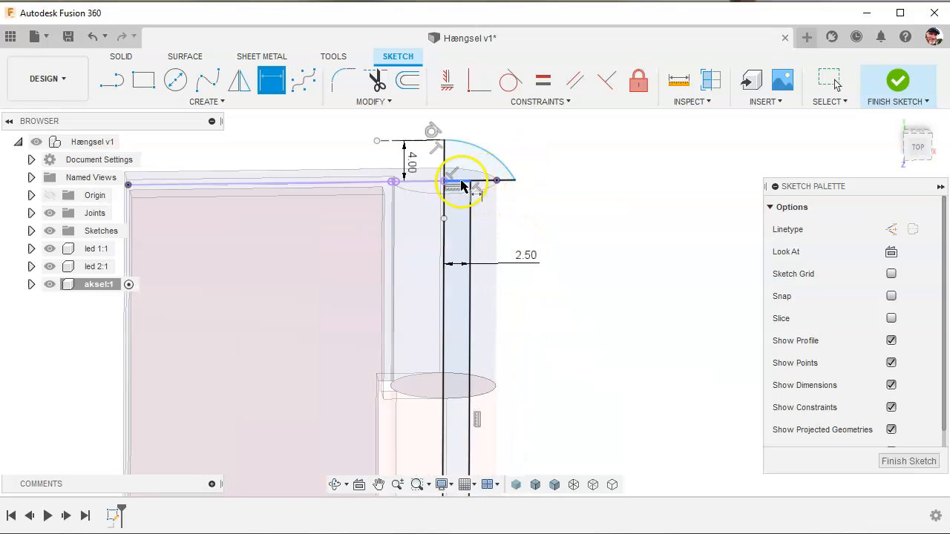
pyautogui.click(445, 156)
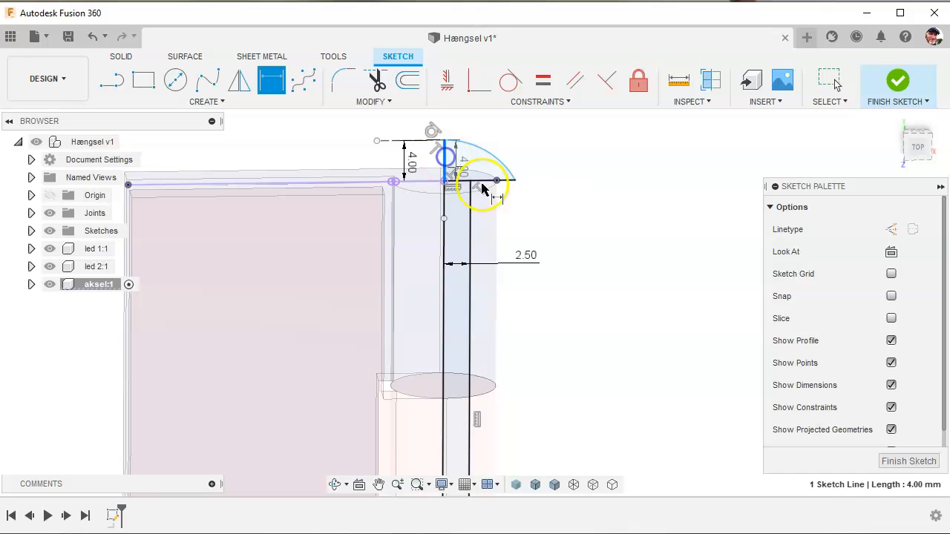
pyautogui.click(514, 181)
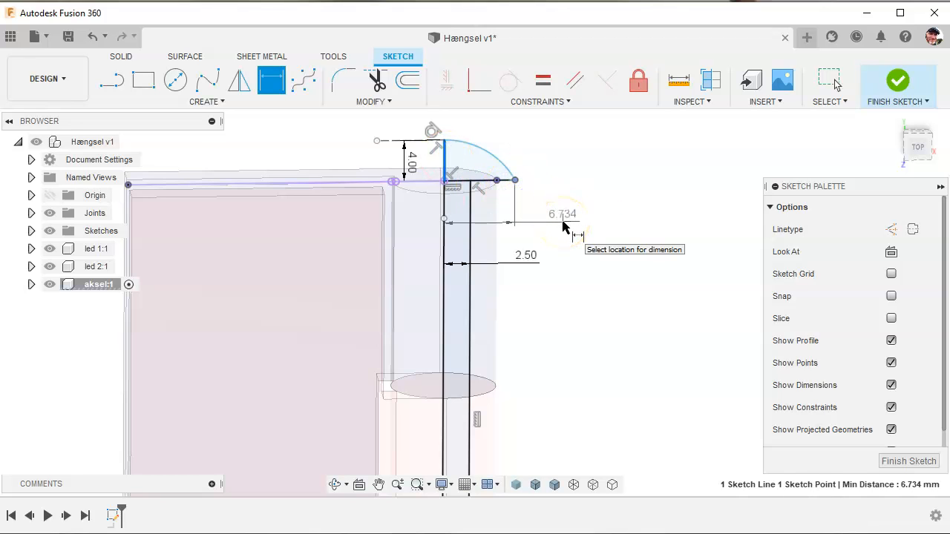
pyautogui.click(565, 229)
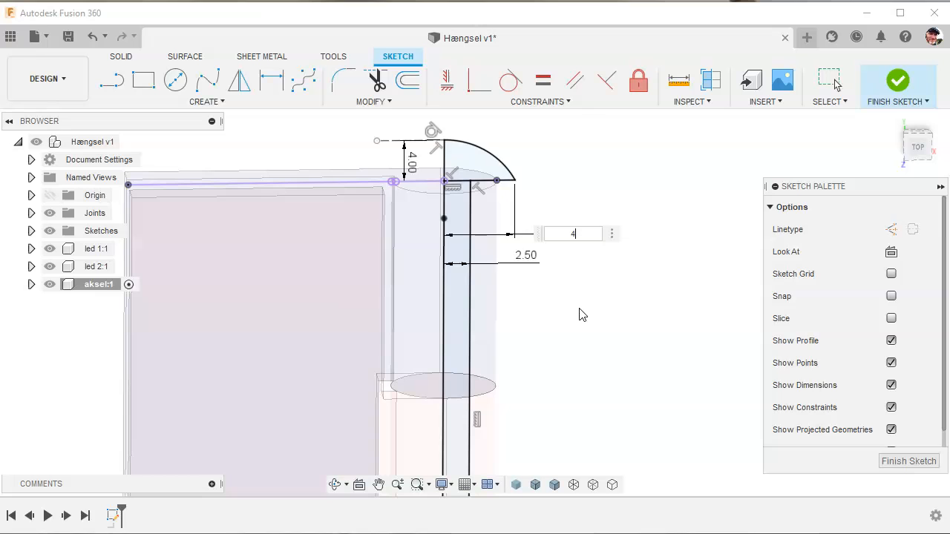
pyautogui.press('Return')
pyautogui.scroll(2, 494, 201)
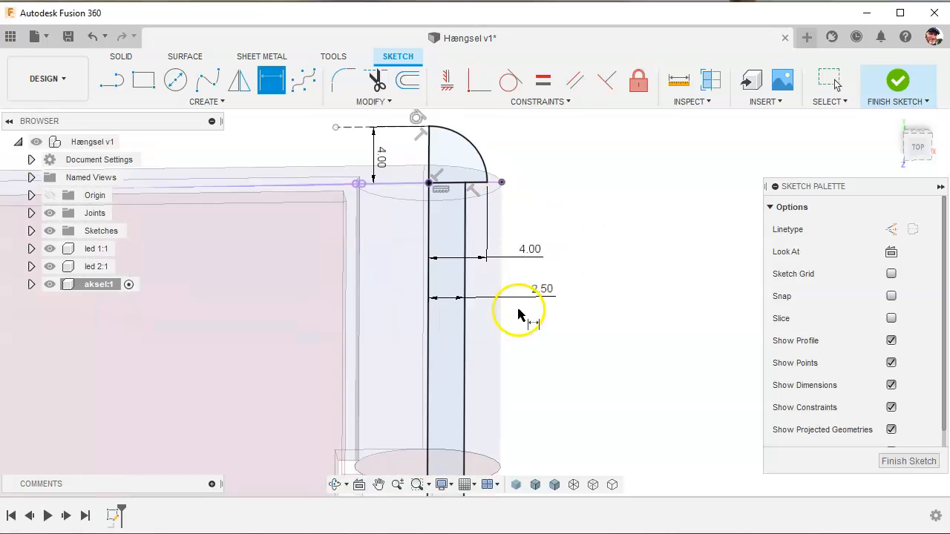
# Examine the axle profile's lower end and its midpoint along the hinge knuckles.
pyautogui.scroll(-2, 445, 237)
pyautogui.scroll(-2, 407, 156)
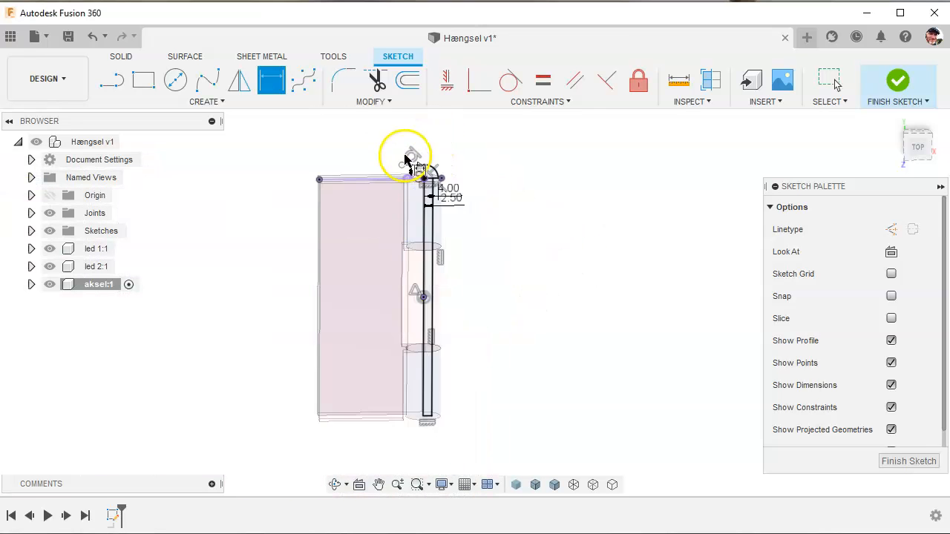
pyautogui.scroll(-2, 405, 157)
pyautogui.scroll(4, 429, 371)
pyautogui.moveTo(463, 377)
pyautogui.keyDown('shift'); pyautogui.mouseDown(button='middle')
pyautogui.moveTo(466, 331)
pyautogui.moveTo(477, 352)
pyautogui.mouseUp(button='middle'); pyautogui.keyUp('shift')
pyautogui.press('d')
pyautogui.press('Escape')
pyautogui.scroll(2, 433, 339)
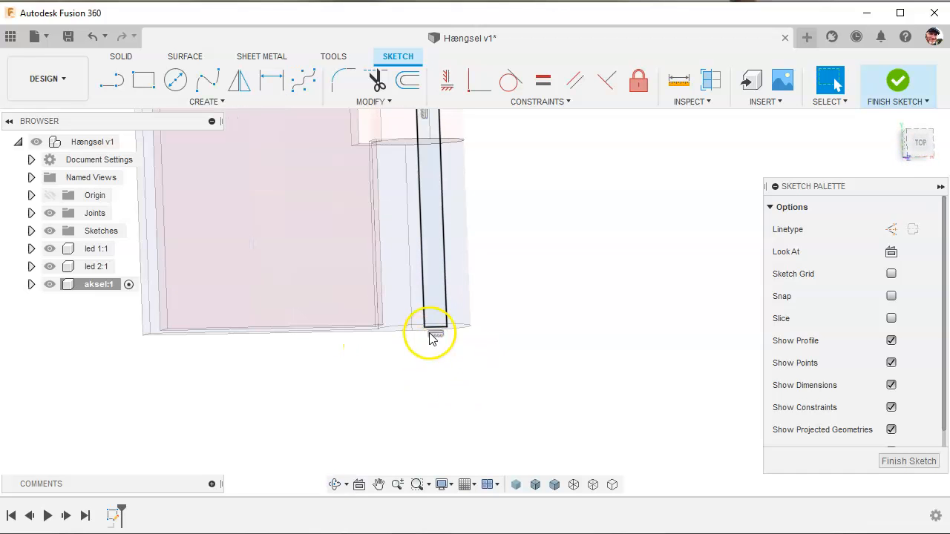
pyautogui.moveTo(447, 349)
pyautogui.keyDown('shift'); pyautogui.mouseDown(button='middle')
pyautogui.moveTo(447, 334)
pyautogui.moveTo(521, 356)
pyautogui.mouseUp(button='middle'); pyautogui.keyUp('shift')
pyautogui.moveTo(462, 376)
pyautogui.keyDown('shift'); pyautogui.mouseDown(button='middle')
pyautogui.moveTo(418, 409)
pyautogui.moveTo(441, 296)
pyautogui.mouseUp(button='middle'); pyautogui.keyUp('shift')
pyautogui.scroll(5, 415, 304)
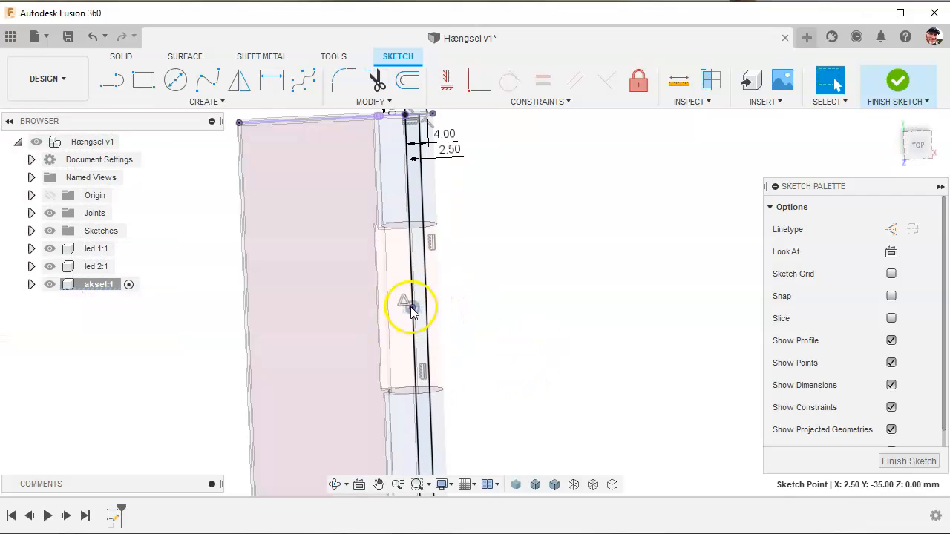
pyautogui.scroll(-5, 490, 304)
pyautogui.moveTo(515, 321)
pyautogui.keyDown('shift'); pyautogui.mouseDown(button='middle')
pyautogui.moveTo(511, 284)
pyautogui.moveTo(545, 310)
pyautogui.moveTo(541, 323)
pyautogui.mouseUp(button='middle'); pyautogui.keyUp('shift')
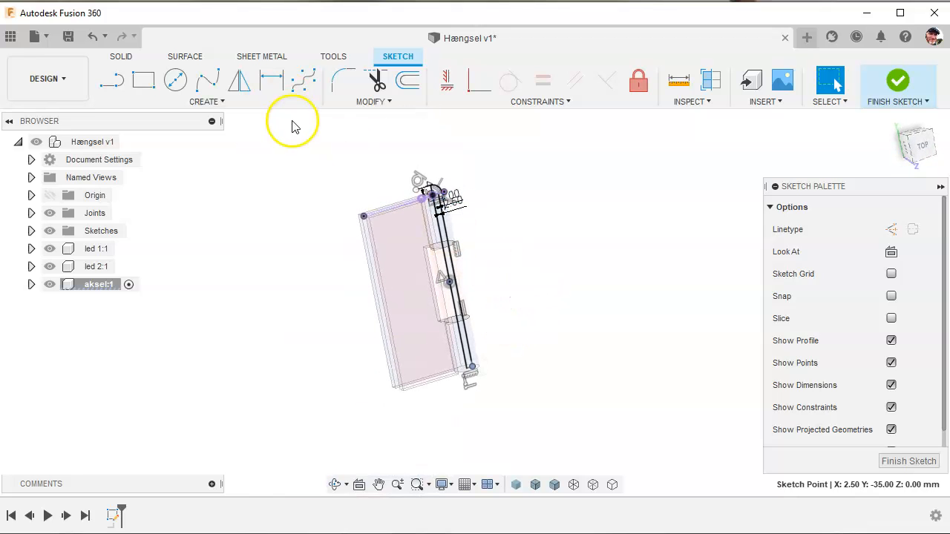
# Finish the sketch and revolve the axle's head and shaft profiles 360° about the long axis line as a new body.
pyautogui.click(902, 87)
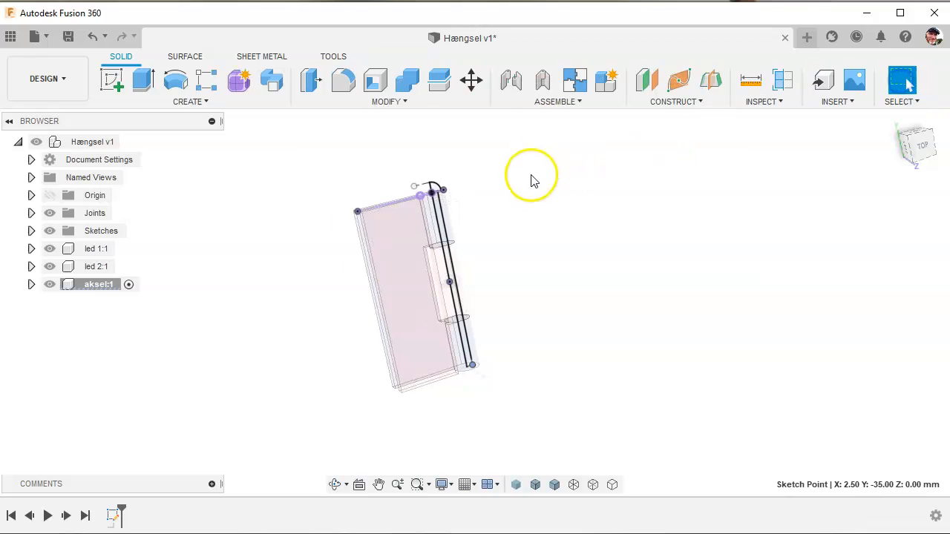
pyautogui.click(176, 80)
pyautogui.scroll(3, 442, 206)
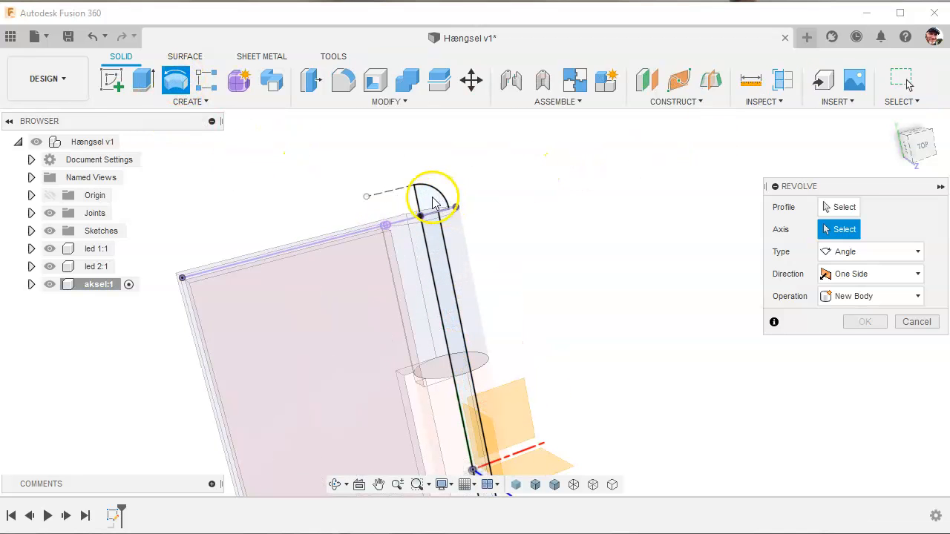
pyautogui.scroll(-3, 533, 163)
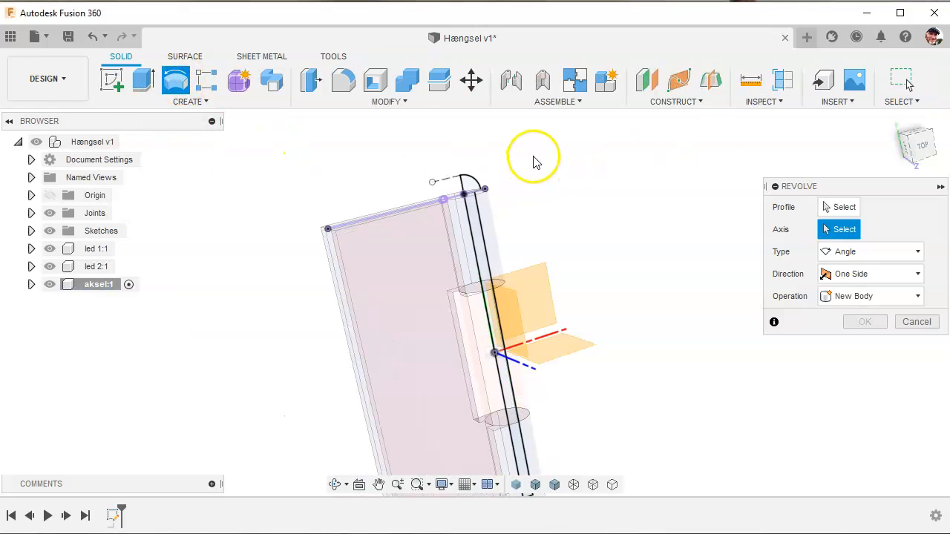
pyautogui.click(846, 209)
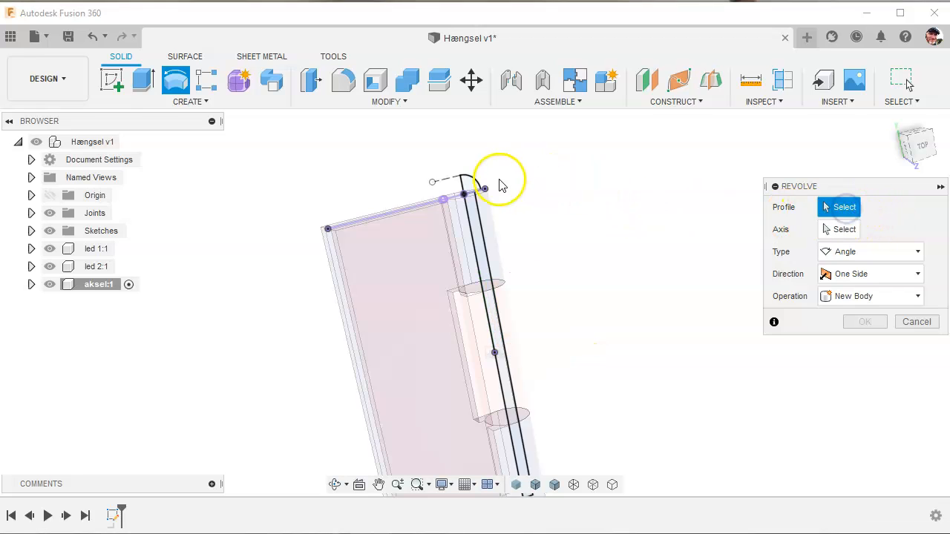
pyautogui.click(470, 187)
pyautogui.click(474, 208)
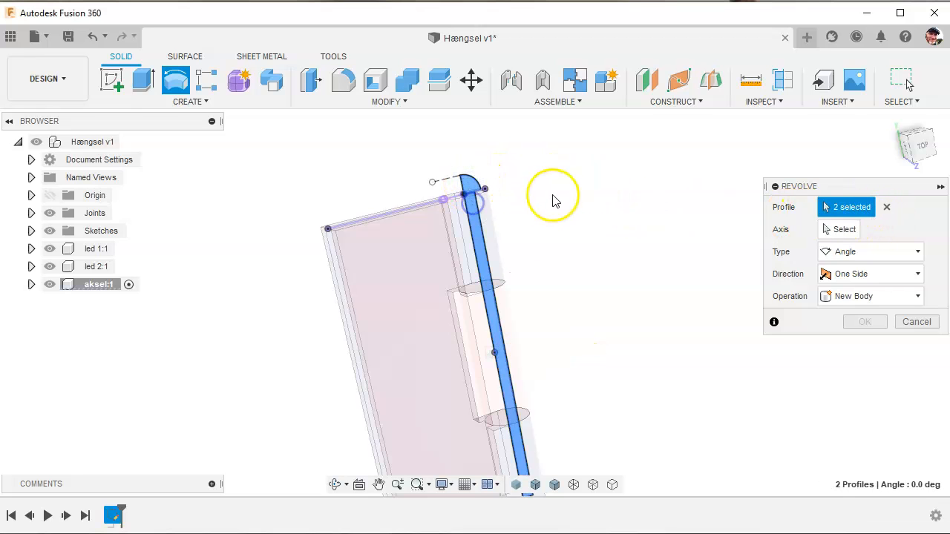
pyautogui.scroll(-3, 552, 201)
pyautogui.click(846, 230)
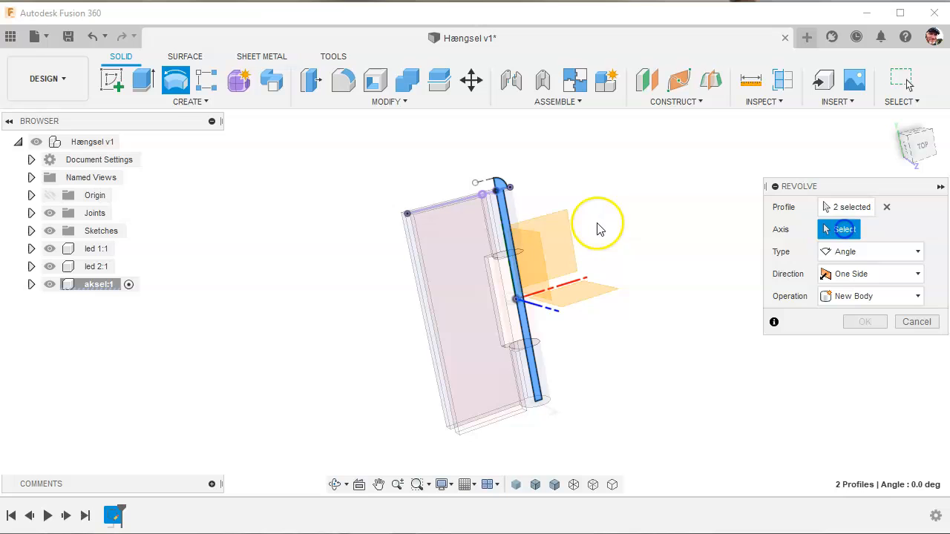
pyautogui.scroll(3, 501, 208)
pyautogui.click(498, 213)
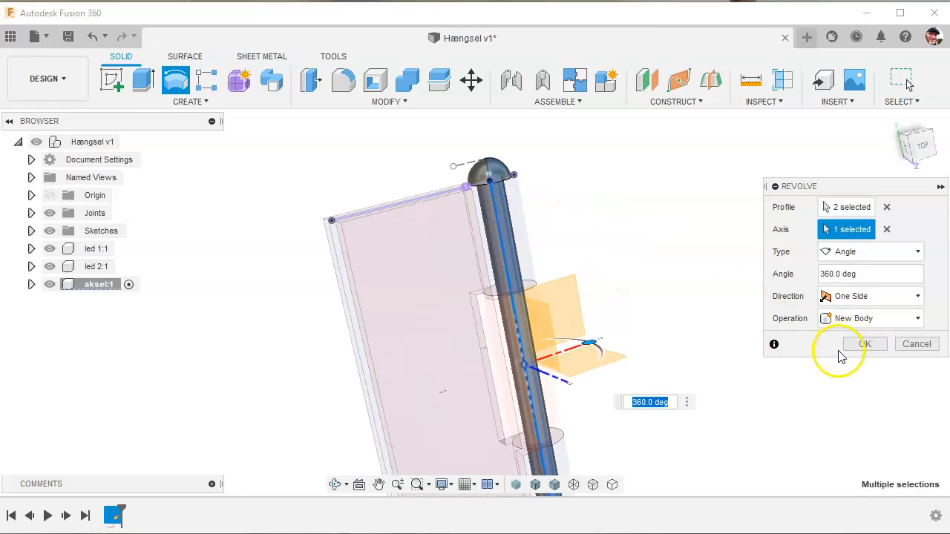
pyautogui.scroll(-4, 567, 243)
pyautogui.scroll(3, 650, 343)
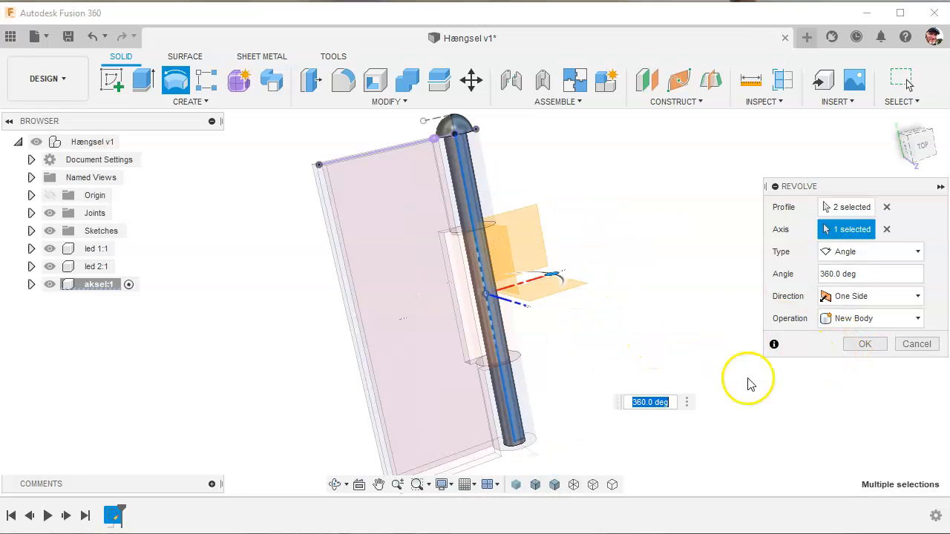
pyautogui.click(859, 346)
# Activate the top-level Hængsel component so that all hinge parts are in the working context.
pyautogui.keyDown('shift'); pyautogui.moveTo(661, 318); pyautogui.dragTo(654, 241, button='middle'); pyautogui.keyUp('shift')
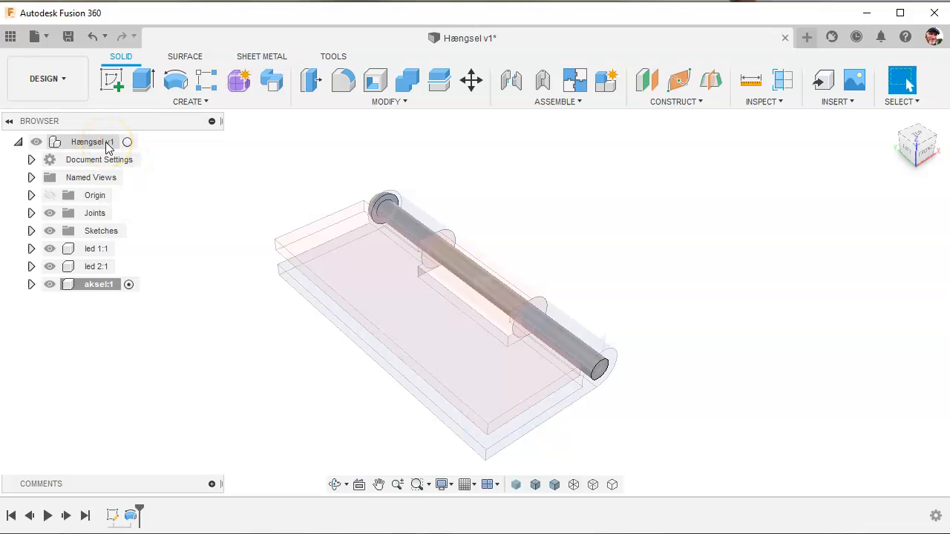
pyautogui.click(128, 142)
pyautogui.click(503, 231)
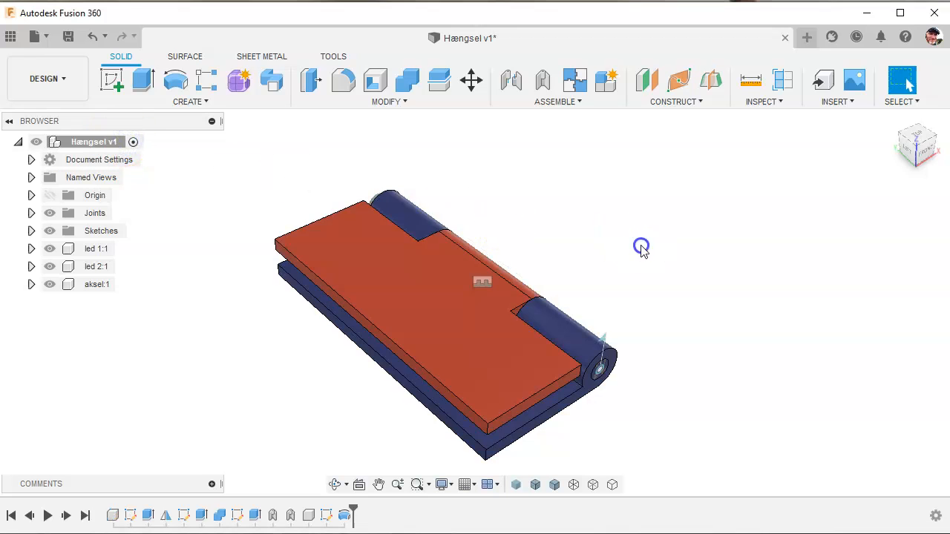
# Cut the axle body out of the led 1 leaf with Combine, keeping the axle as a tool body.
pyautogui.keyDown('shift'); pyautogui.moveTo(636, 266); pyautogui.dragTo(568, 289, button='middle'); pyautogui.keyUp('shift')
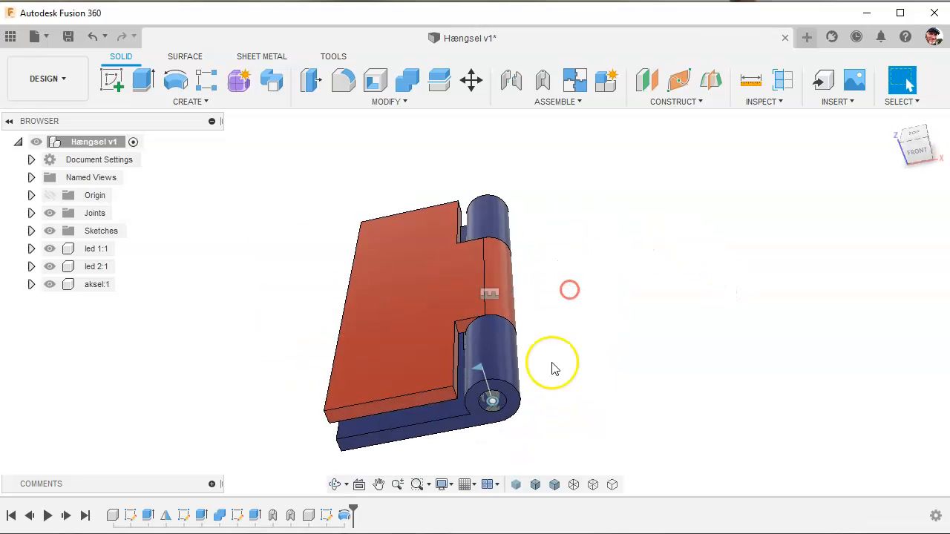
pyautogui.scroll(5, 495, 429)
pyautogui.scroll(-5, 512, 376)
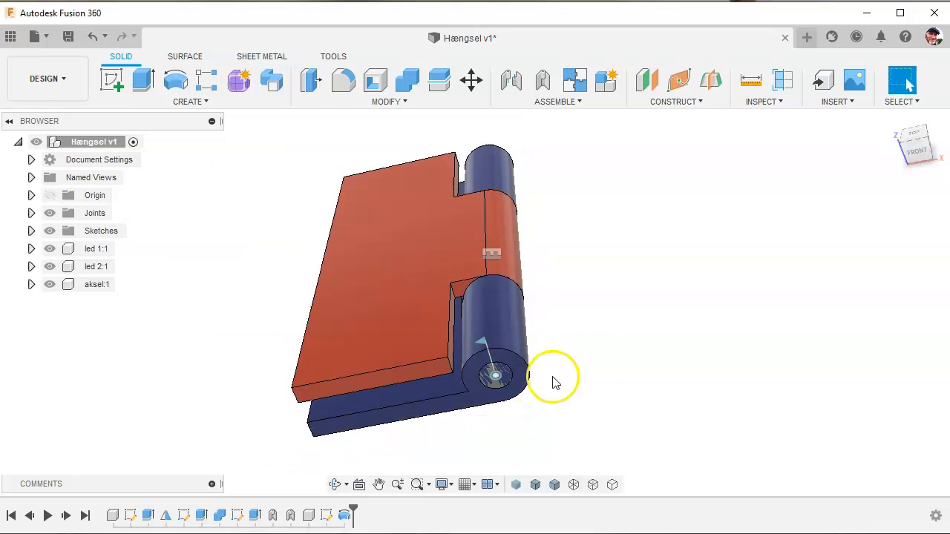
pyautogui.keyDown('shift'); pyautogui.moveTo(583, 229); pyautogui.dragTo(599, 214, button='middle'); pyautogui.keyUp('shift')
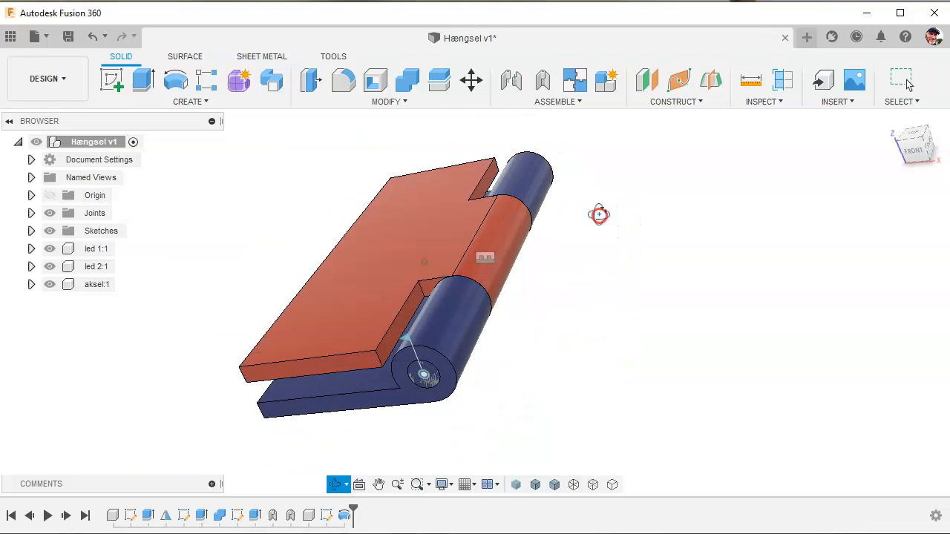
pyautogui.click(414, 87)
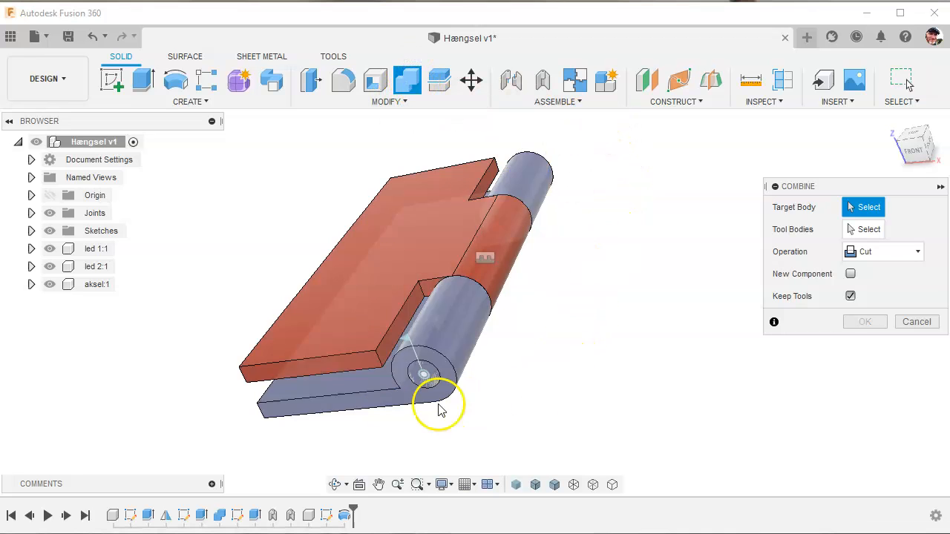
pyautogui.click(352, 398)
pyautogui.keyDown('shift'); pyautogui.moveTo(593, 348); pyautogui.dragTo(493, 432, button='middle'); pyautogui.keyUp('shift')
pyautogui.click(588, 299)
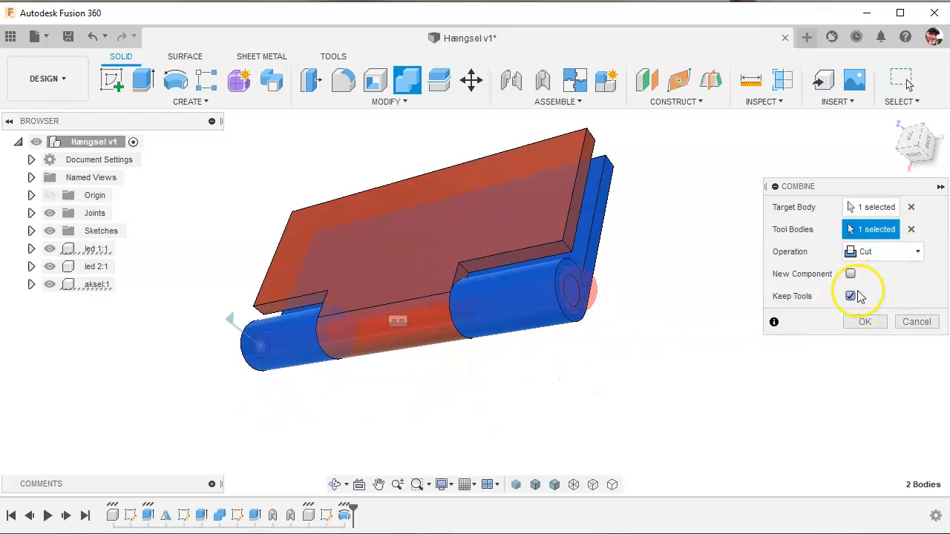
pyautogui.keyDown('shift'); pyautogui.moveTo(656, 354); pyautogui.dragTo(702, 301, button='middle'); pyautogui.keyUp('shift')
pyautogui.click(853, 320)
# Repeat the Combine cut on the led 2 leaf with the axle as tool body, keeping the tool.
pyautogui.keyDown('shift'); pyautogui.moveTo(831, 325); pyautogui.dragTo(780, 311, button='middle'); pyautogui.keyUp('shift')
pyautogui.rightClick(695, 287)
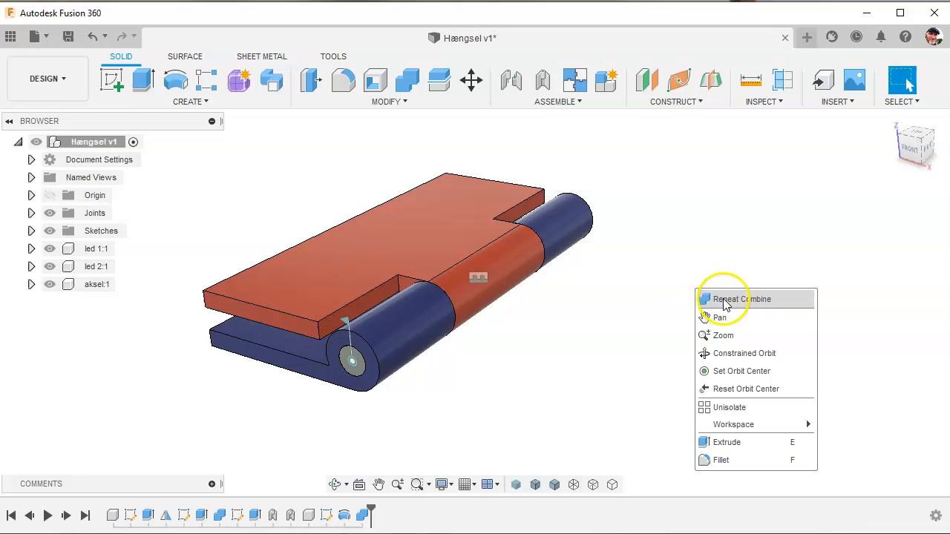
pyautogui.click(722, 299)
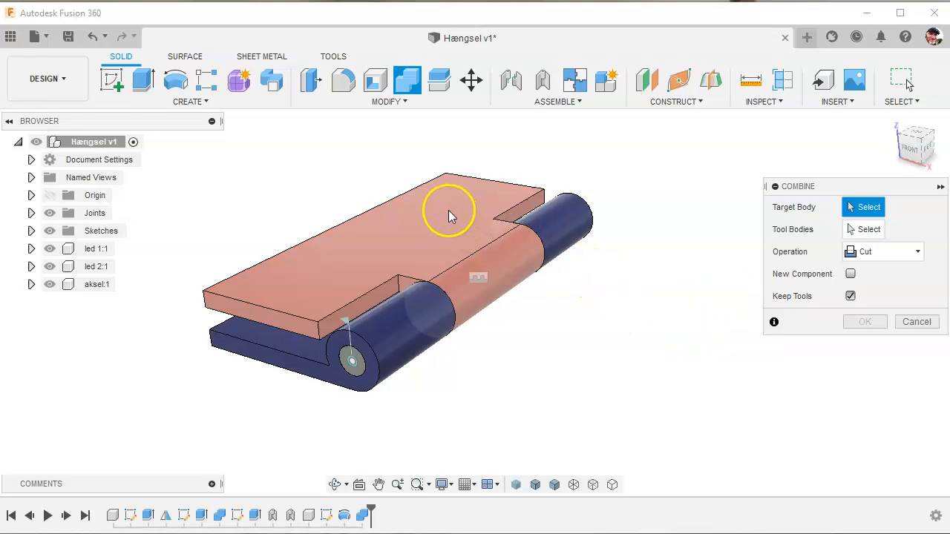
pyautogui.click(447, 210)
pyautogui.keyDown('shift'); pyautogui.moveTo(600, 313); pyautogui.dragTo(539, 382, button='middle'); pyautogui.keyUp('shift')
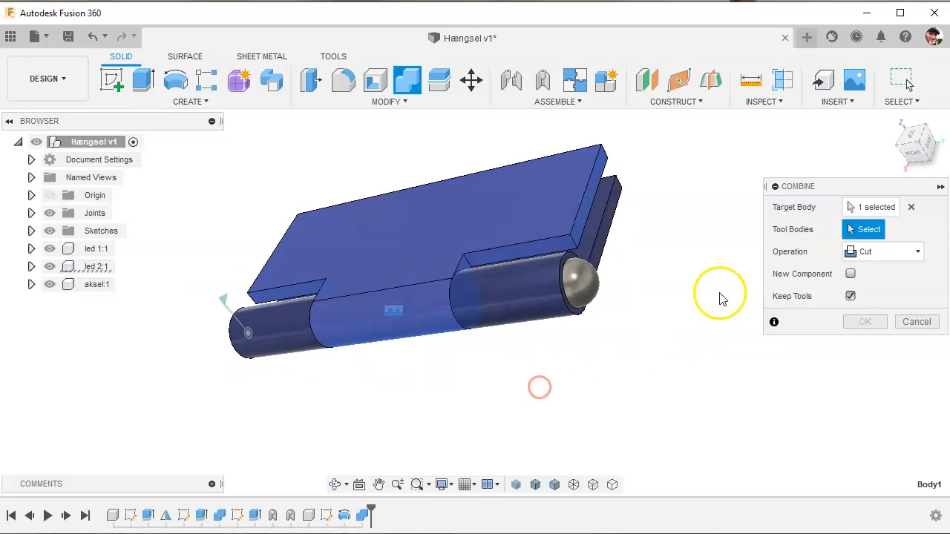
pyautogui.click(580, 289)
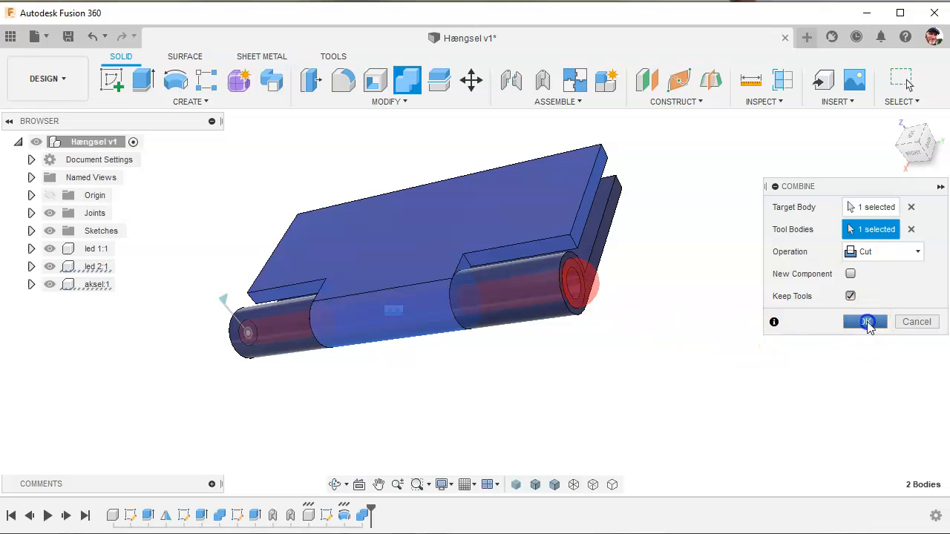
pyautogui.click(865, 322)
# Pull the axle out of the knuckles to check the bored hole, and revert its position.
pyautogui.moveTo(689, 312)
pyautogui.keyDown('shift'); pyautogui.mouseDown(button='middle')
pyautogui.moveTo(724, 314)
pyautogui.moveTo(686, 314)
pyautogui.mouseUp(button='middle'); pyautogui.keyUp('shift')
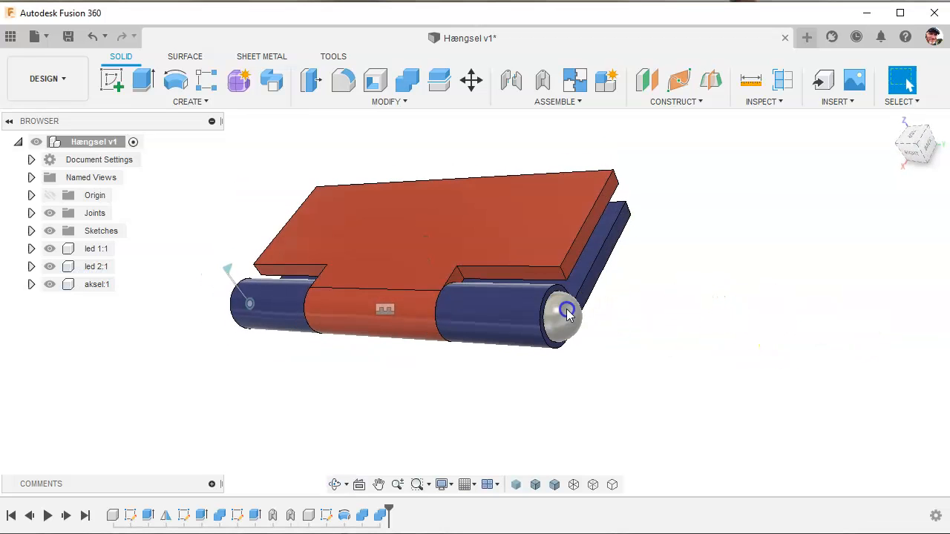
pyautogui.moveTo(566, 313); pyautogui.dragTo(648, 311)
pyautogui.moveTo(689, 349); pyautogui.dragTo(689, 345)
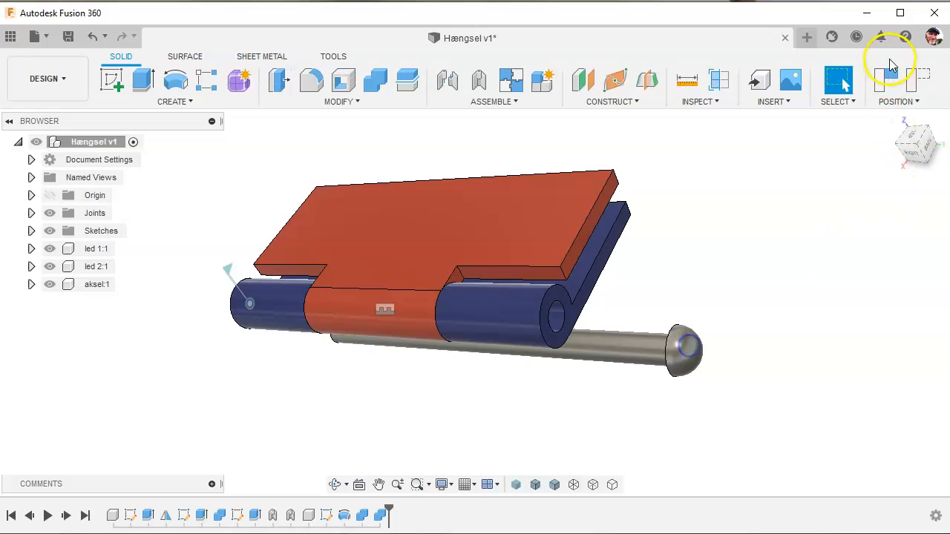
pyautogui.click(920, 87)
# Create a rigid as-built joint between the led 1 leaf and the axle.
pyautogui.scroll(-3, 703, 282)
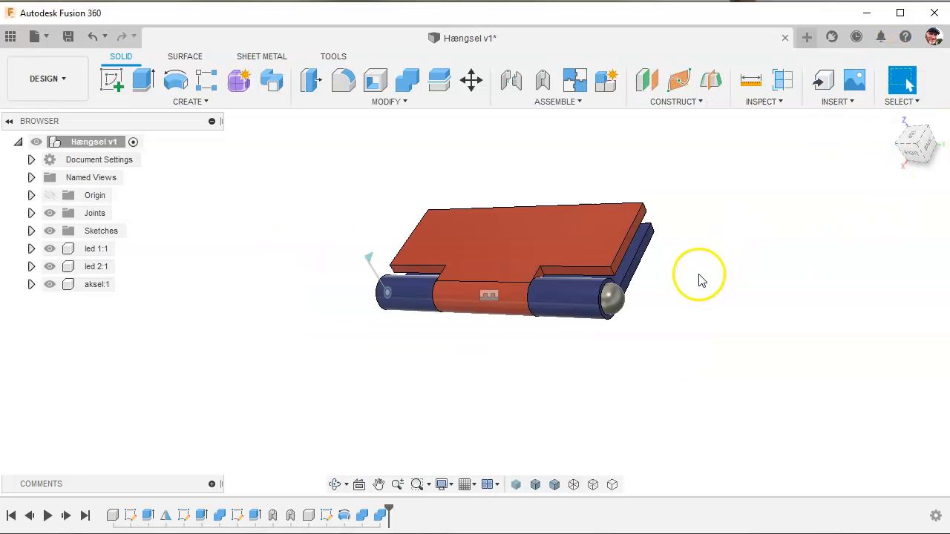
pyautogui.click(545, 80)
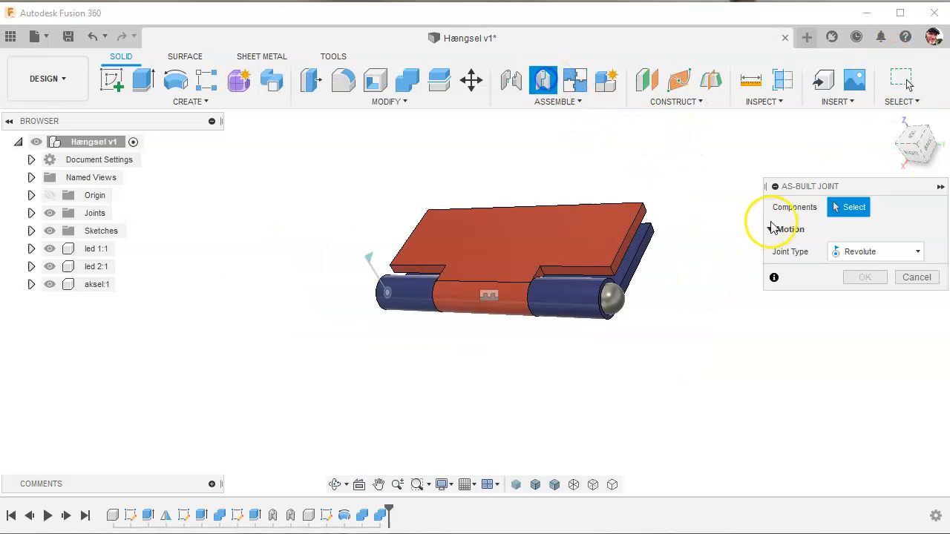
pyautogui.click(879, 253)
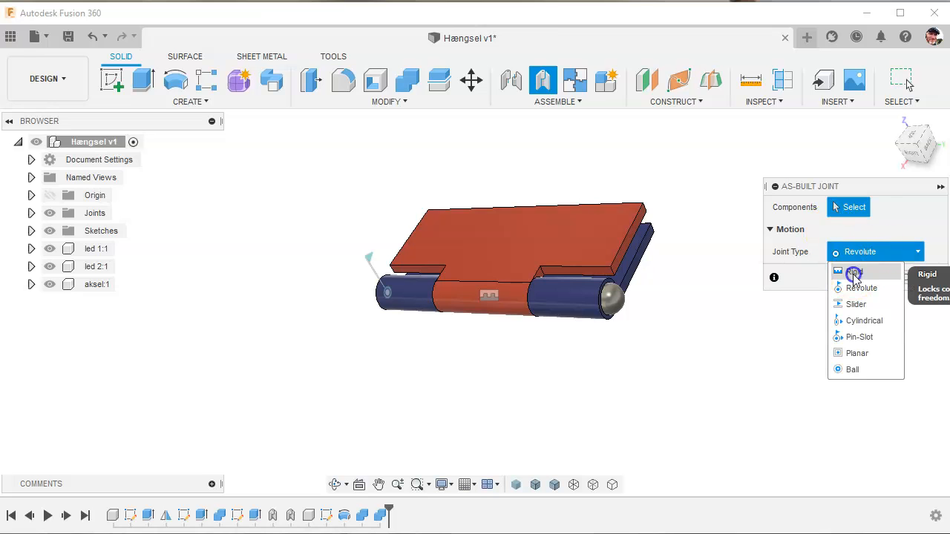
pyautogui.click(850, 271)
pyautogui.click(632, 275)
pyautogui.click(620, 304)
pyautogui.click(855, 301)
# Swing the led 2 leaf partly open around the axle to test the joints, and revert its position.
pyautogui.keyDown('shift'); pyautogui.moveTo(734, 290); pyautogui.dragTo(873, 302, button='middle'); pyautogui.keyUp('shift')
pyautogui.moveTo(506, 250); pyautogui.dragTo(545, 236)
pyautogui.click(894, 91)
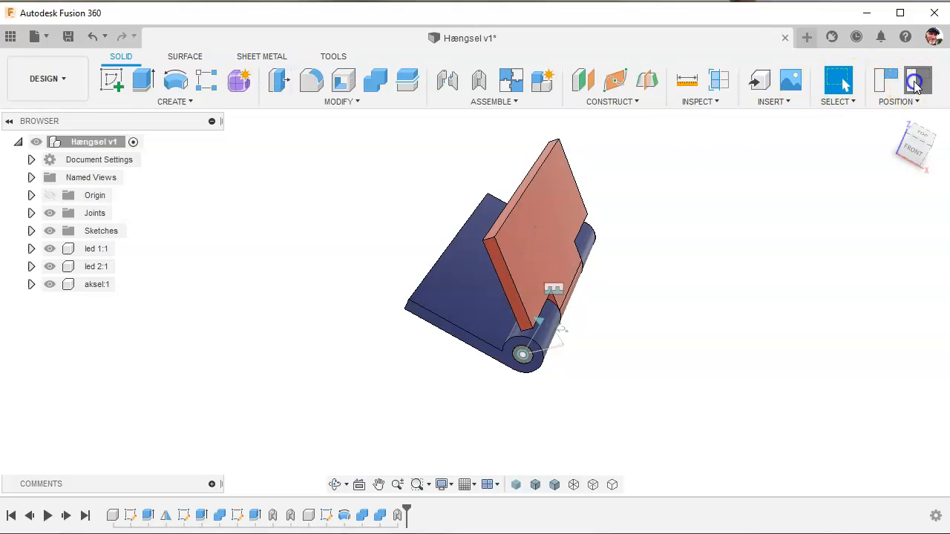
# Enable all contact between the hinge components.
pyautogui.keyDown('shift'); pyautogui.moveTo(682, 295); pyautogui.dragTo(727, 298, button='middle'); pyautogui.keyUp('shift')
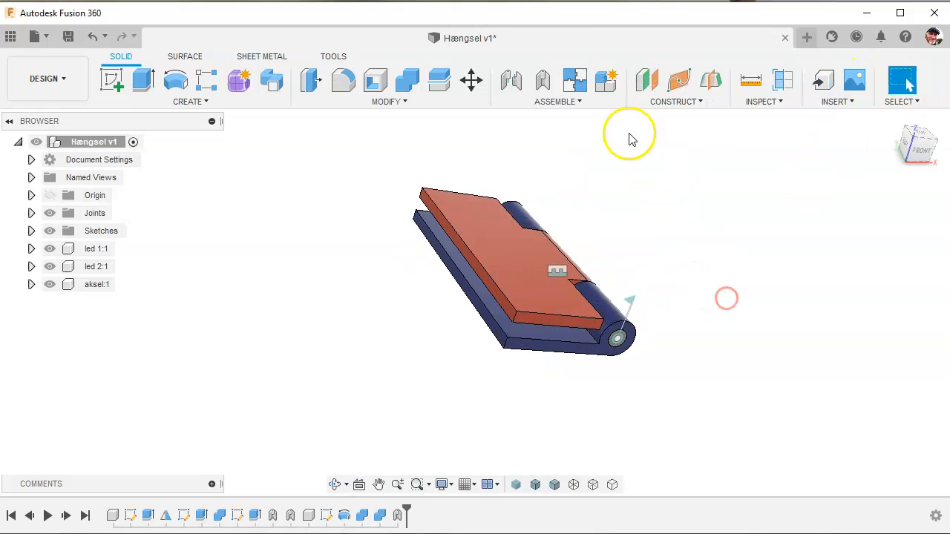
pyautogui.click(570, 104)
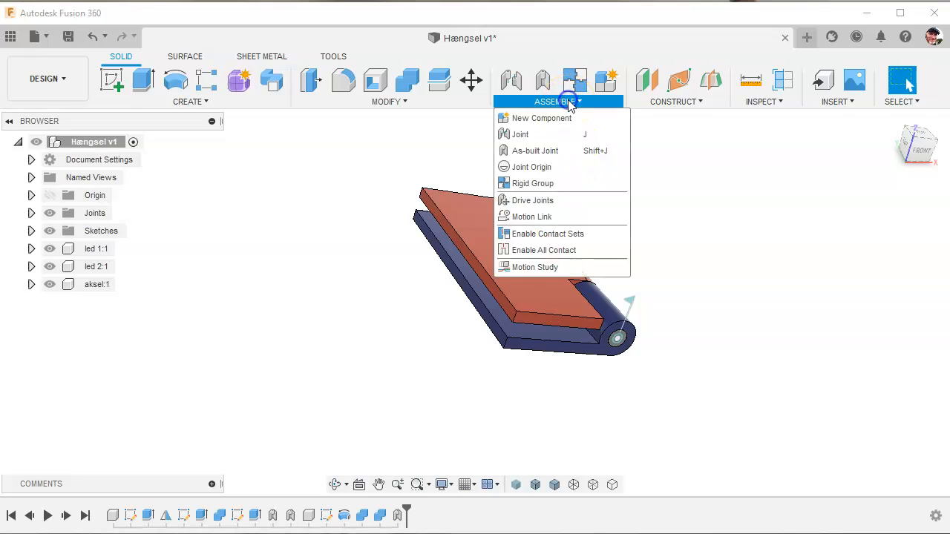
pyautogui.click(529, 251)
# Swing the led 2 leaf against led 1 and wide open to test the contact limits, and revert its position.
pyautogui.moveTo(653, 233)
pyautogui.keyDown('shift'); pyautogui.mouseDown(button='middle')
pyautogui.moveTo(630, 245)
pyautogui.moveTo(663, 218)
pyautogui.mouseUp(button='middle'); pyautogui.keyUp('shift')
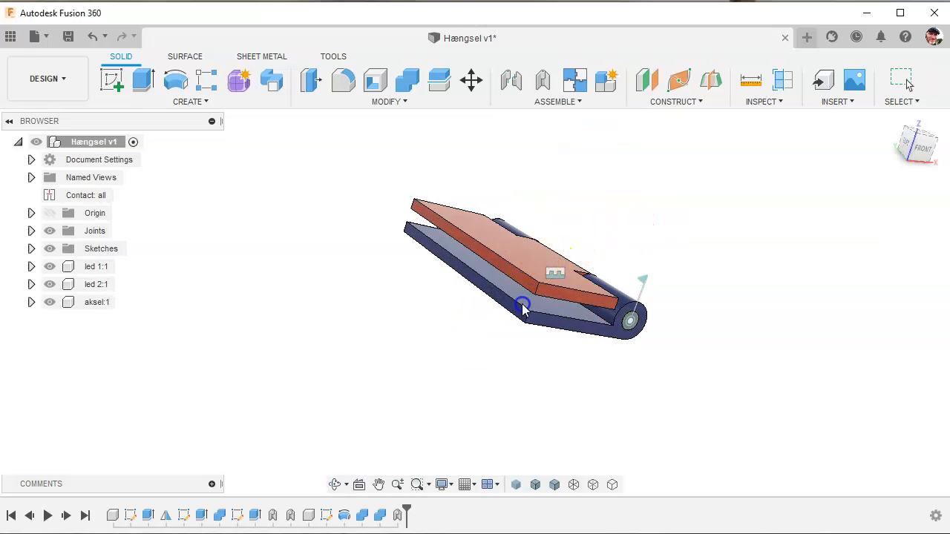
pyautogui.moveTo(532, 289); pyautogui.dragTo(555, 307)
pyautogui.moveTo(550, 360); pyautogui.dragTo(694, 362)
pyautogui.keyDown('shift'); pyautogui.moveTo(737, 310); pyautogui.dragTo(656, 328, button='middle'); pyautogui.keyUp('shift')
pyautogui.moveTo(606, 354); pyautogui.dragTo(721, 331)
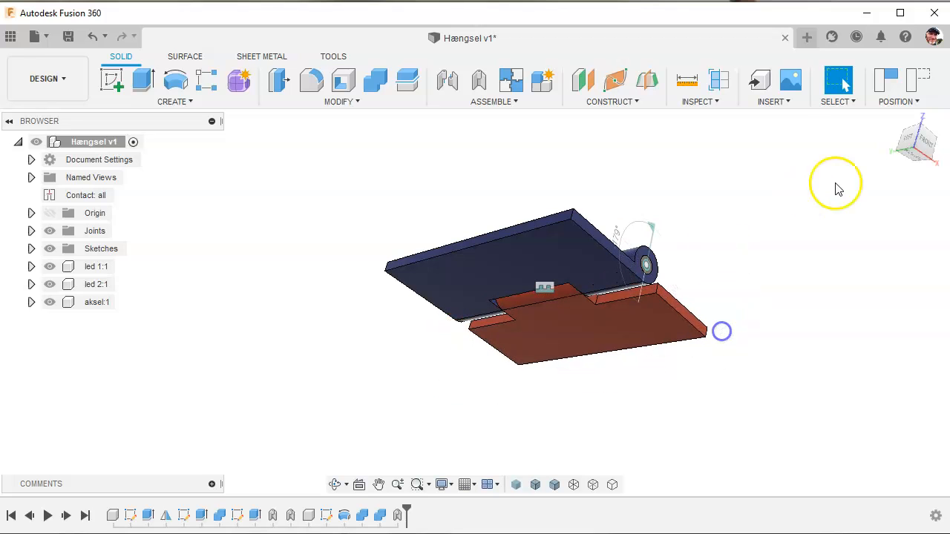
pyautogui.click(920, 80)
pyautogui.keyDown('shift'); pyautogui.moveTo(693, 271); pyautogui.dragTo(684, 342, button='middle'); pyautogui.keyUp('shift')
pyautogui.scroll(-3, 561, 384)
pyautogui.scroll(2, 624, 325)
pyautogui.keyDown('shift'); pyautogui.moveTo(624, 330); pyautogui.dragTo(645, 387, button='middle'); pyautogui.keyUp('shift')
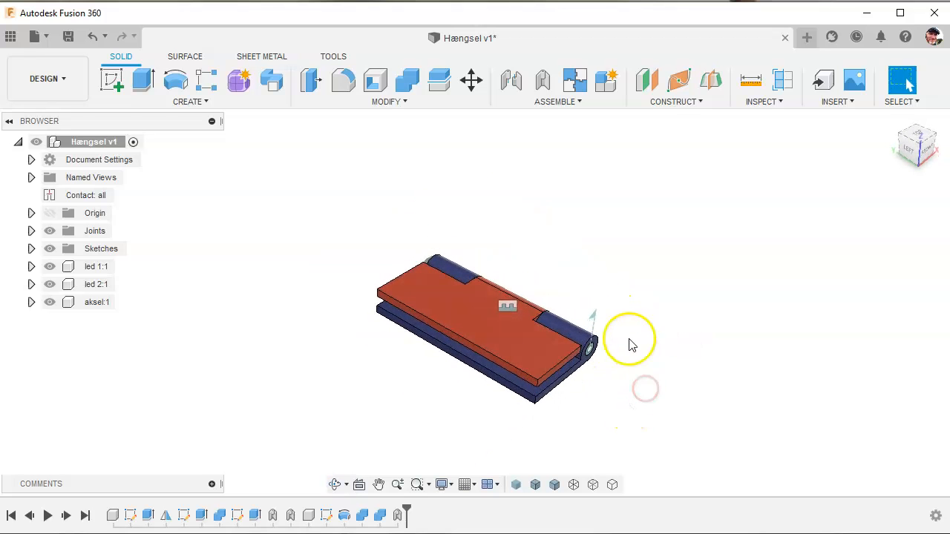